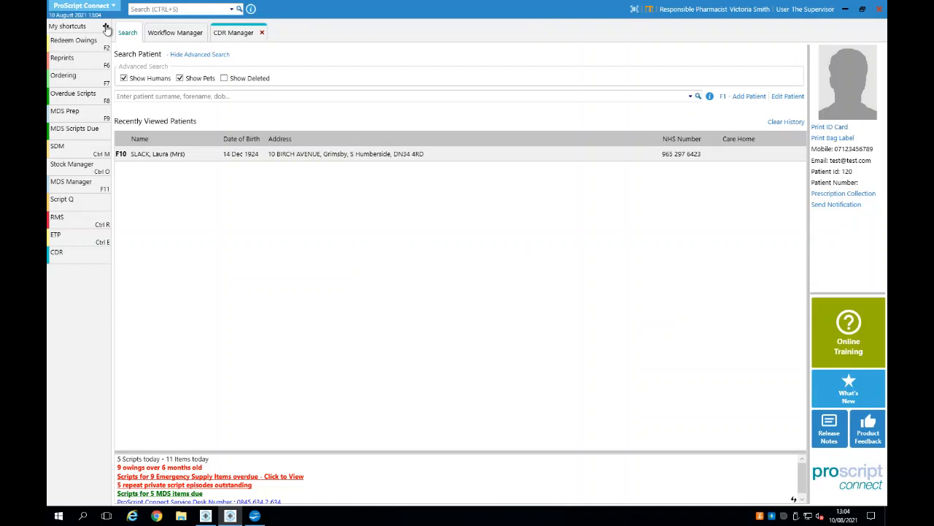
left_click(105, 27)
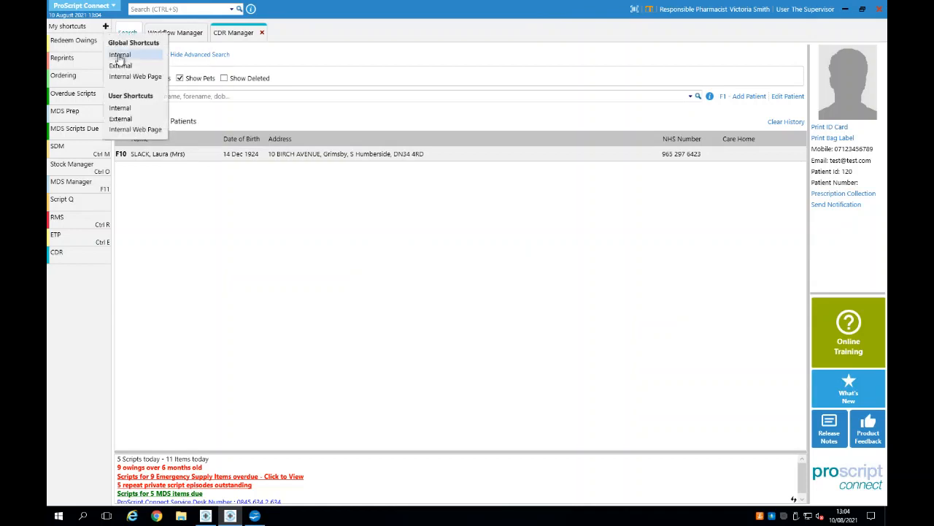
left_click(169, 225)
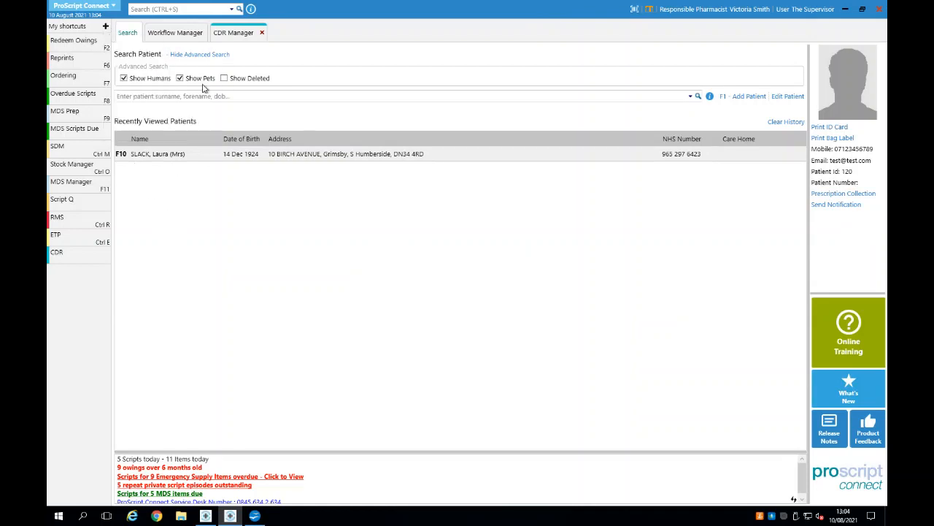
Review the CDR Manager's Weekly Balance, Items Awaiting Collection, Expired Stock, Patient Return and Inspector Log views
left_click(229, 36)
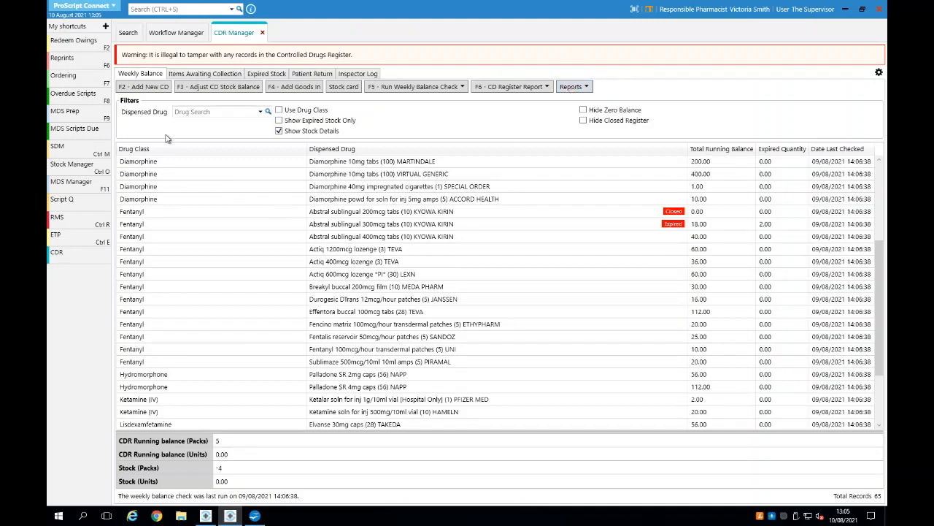
left_click(187, 73)
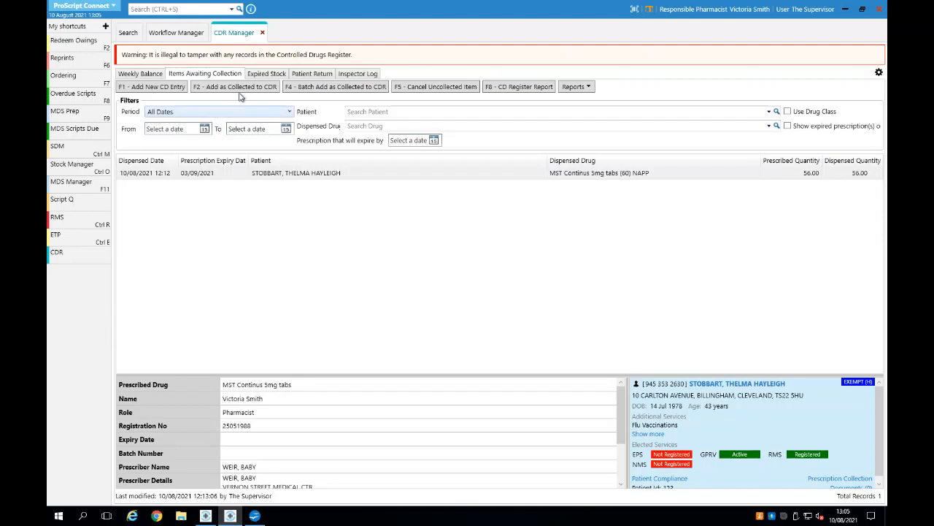
left_click(267, 74)
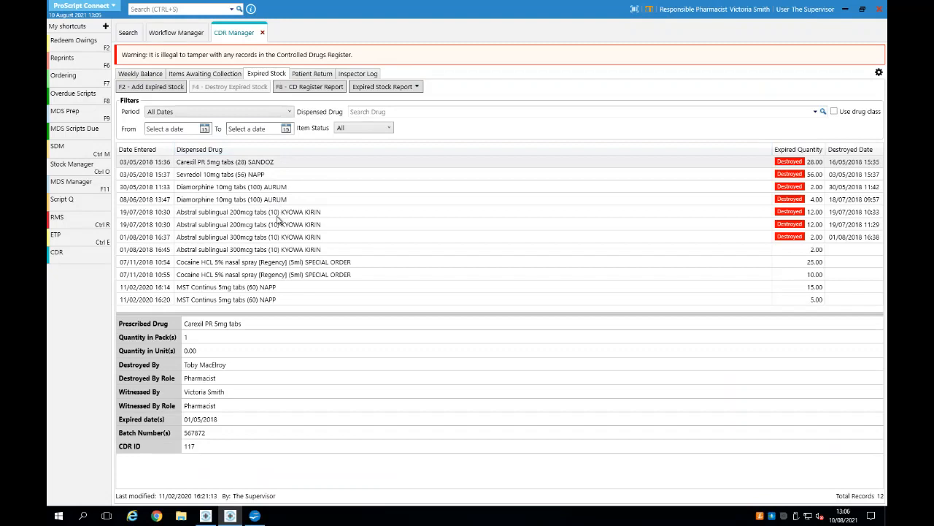
left_click(324, 76)
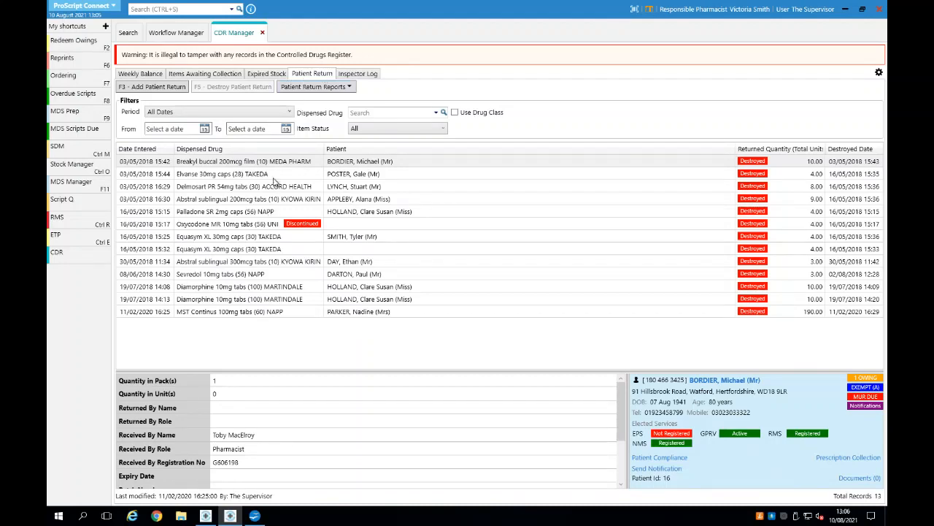
left_click(353, 165)
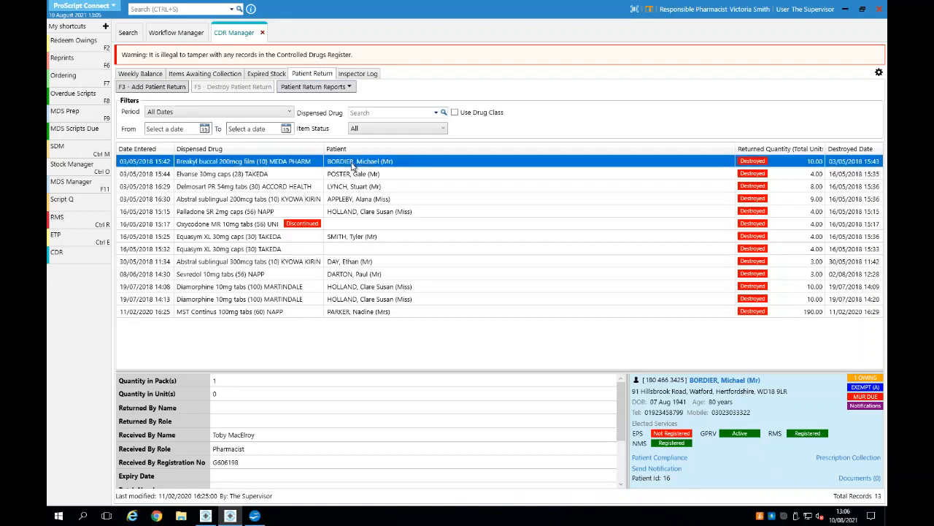
left_click(346, 225)
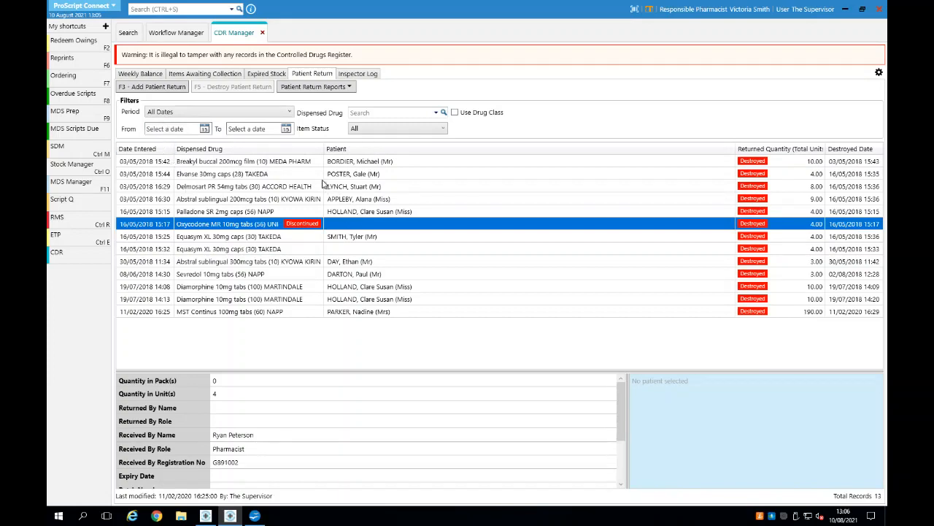
left_click(367, 76)
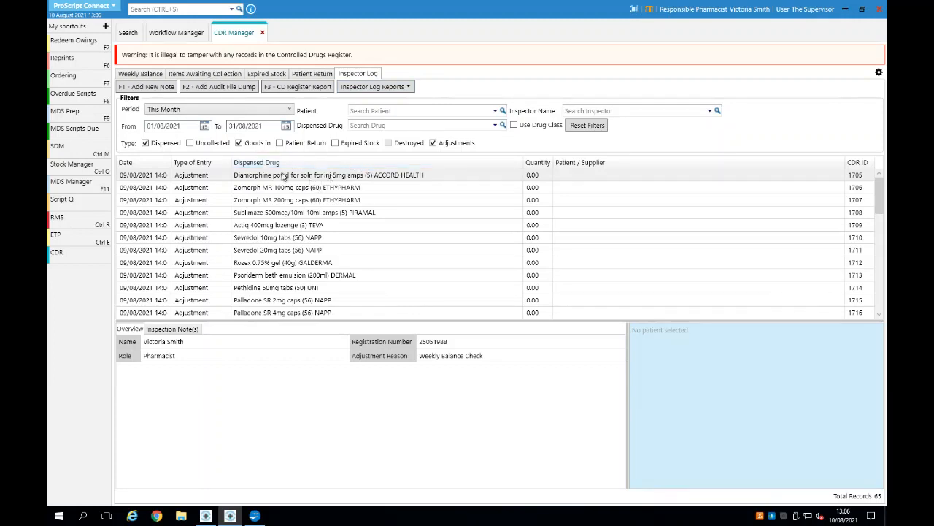
Open the recently viewed patient's medication record and confirm the patient warning
left_click(128, 35)
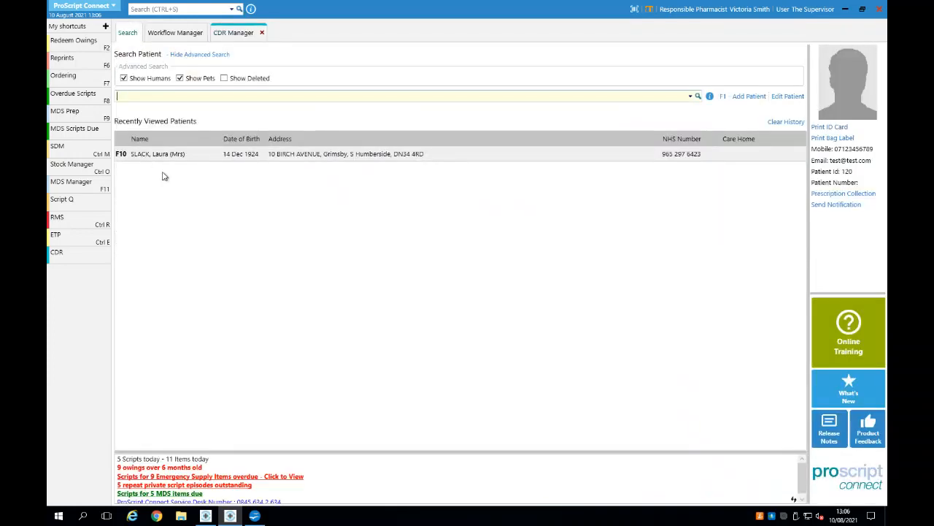
left_click(292, 156)
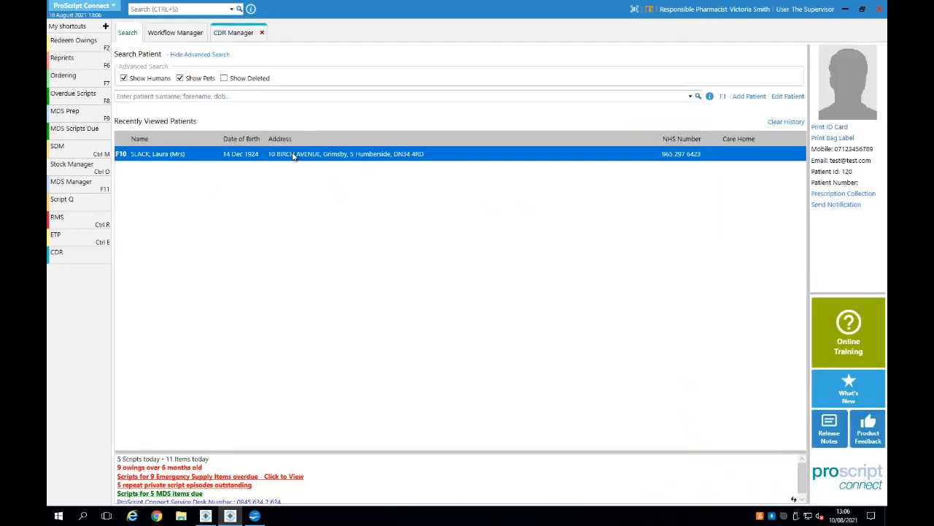
double_click(293, 157)
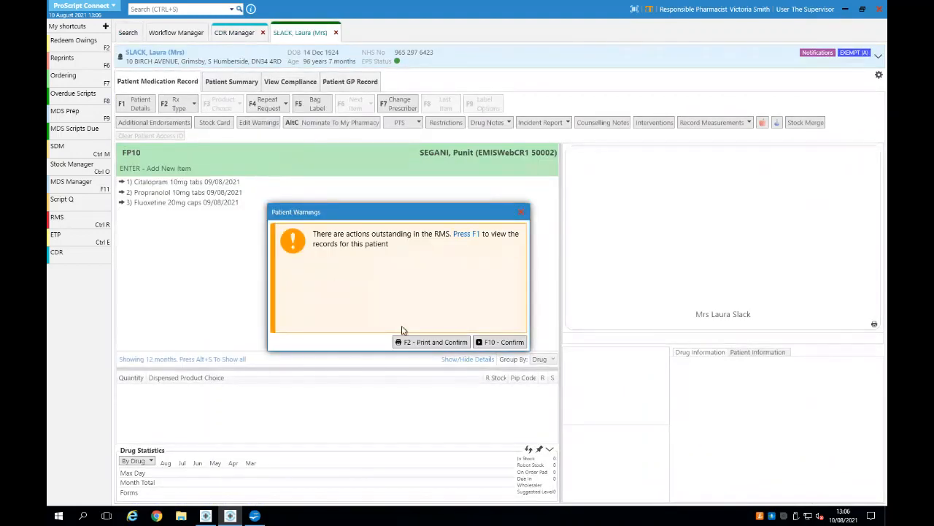
left_click(509, 344)
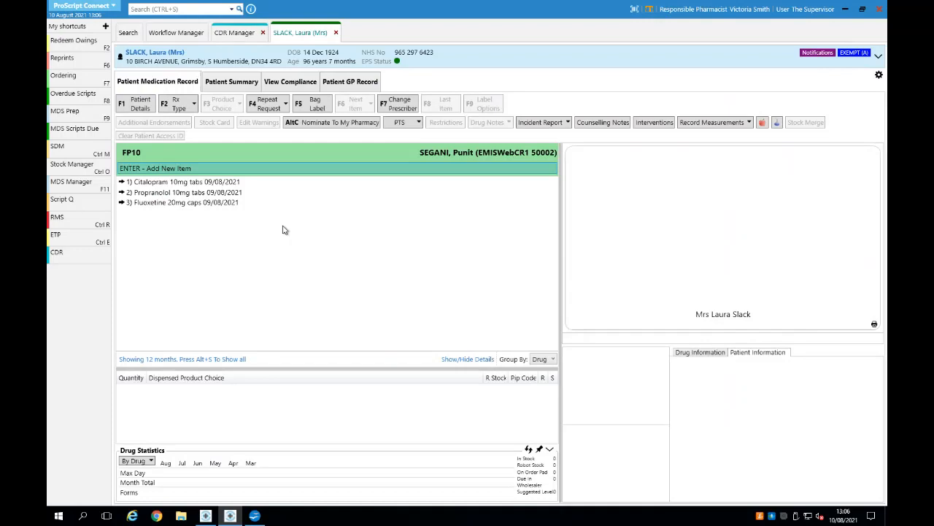
Start a new FP10 prescription item for Sevredol 20mg tabs with a quantity of 28
key("Return")
type("sev")
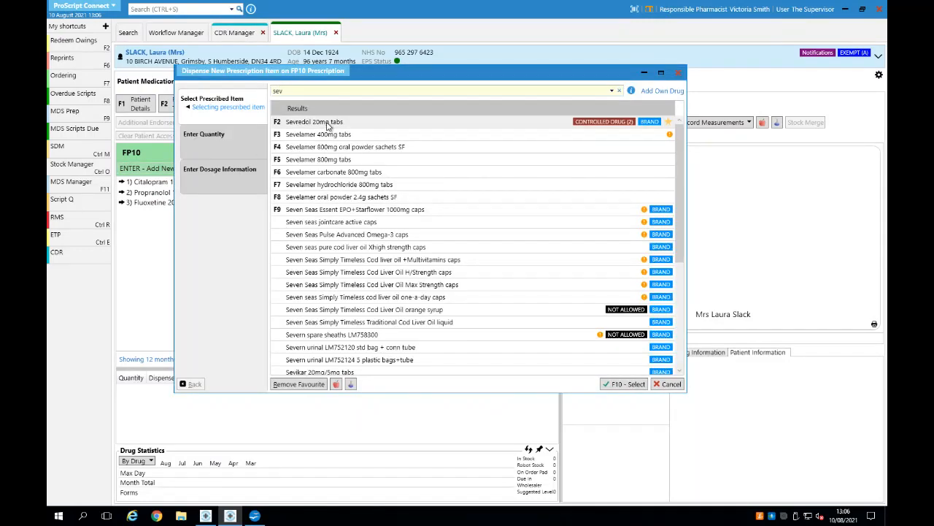
double_click(327, 123)
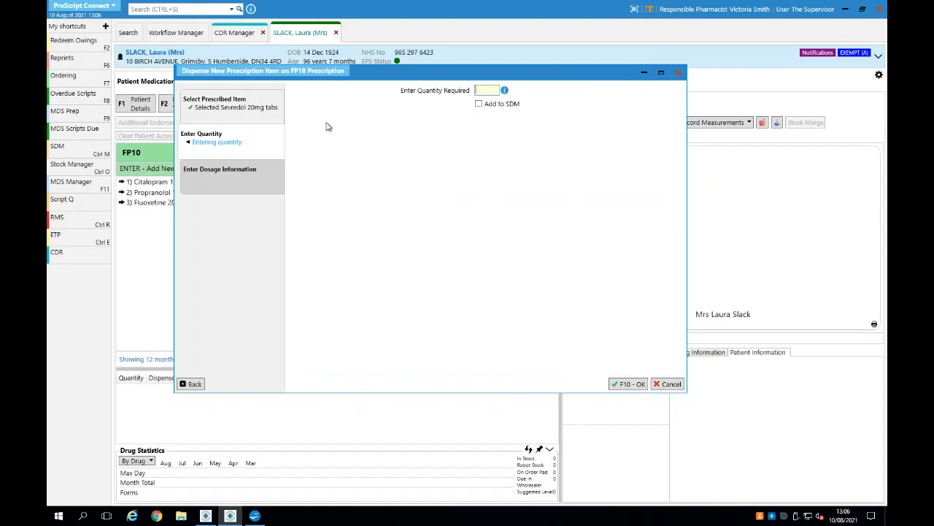
type("28")
left_click(634, 387)
Enter the dosage "Take ONE in the morning" using the codes 1 and m, and accept the prescription item
type("1")
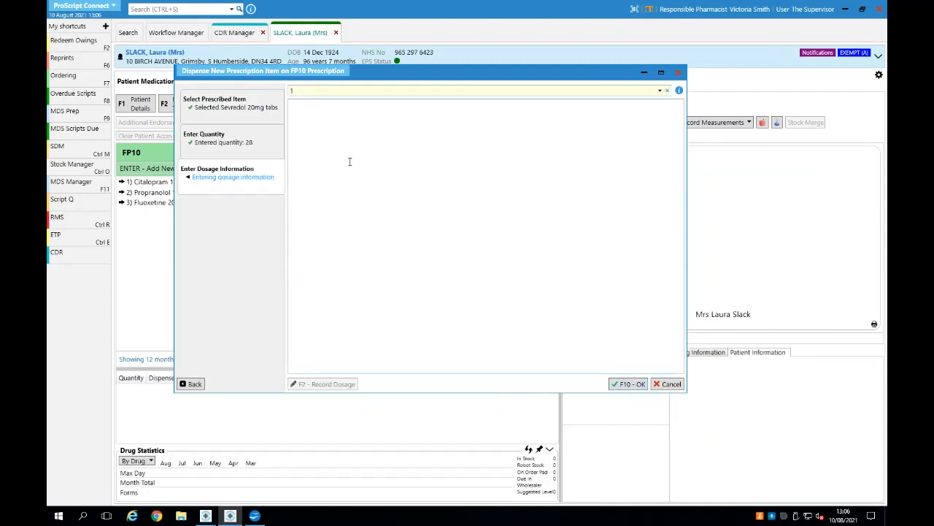
key("Return")
type("m")
key("Return")
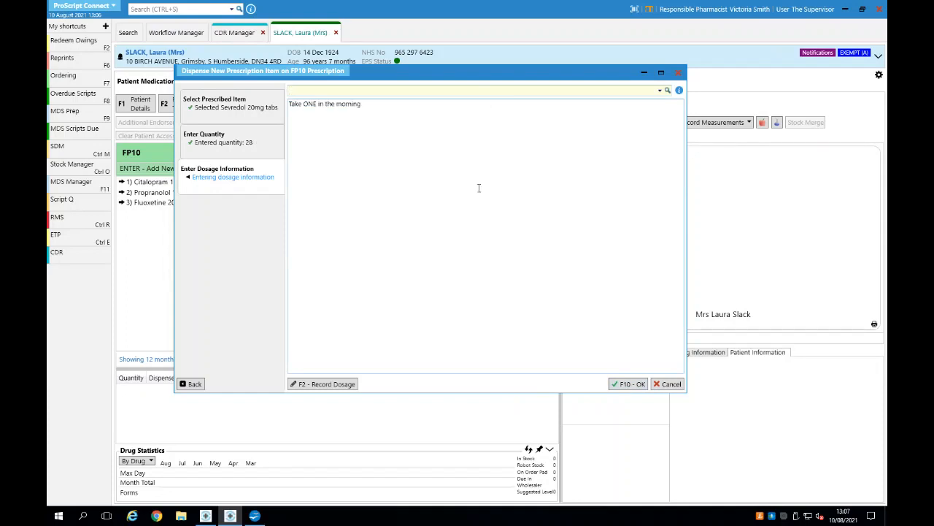
left_click(642, 387)
left_click(574, 346)
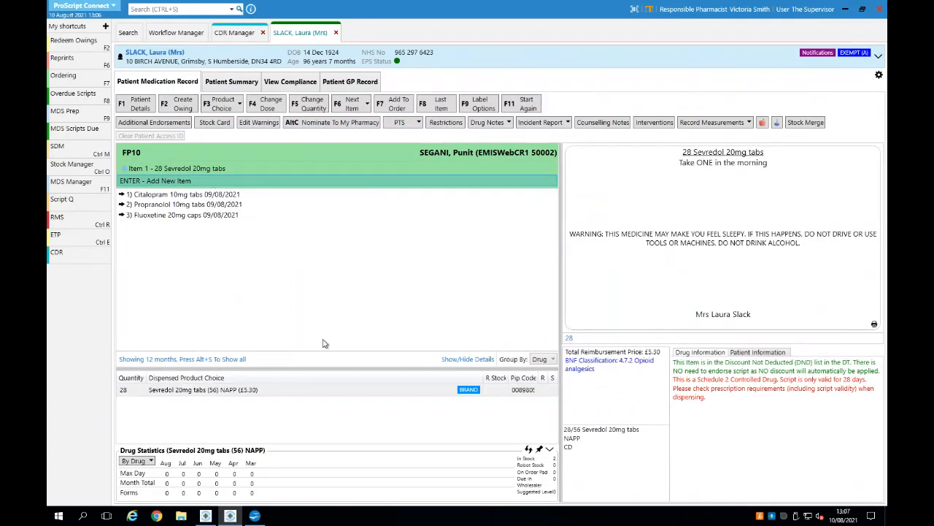
Select the Sevredol 20mg tabs (56) NAPP product and finish the prescription as the last item
left_click(223, 173)
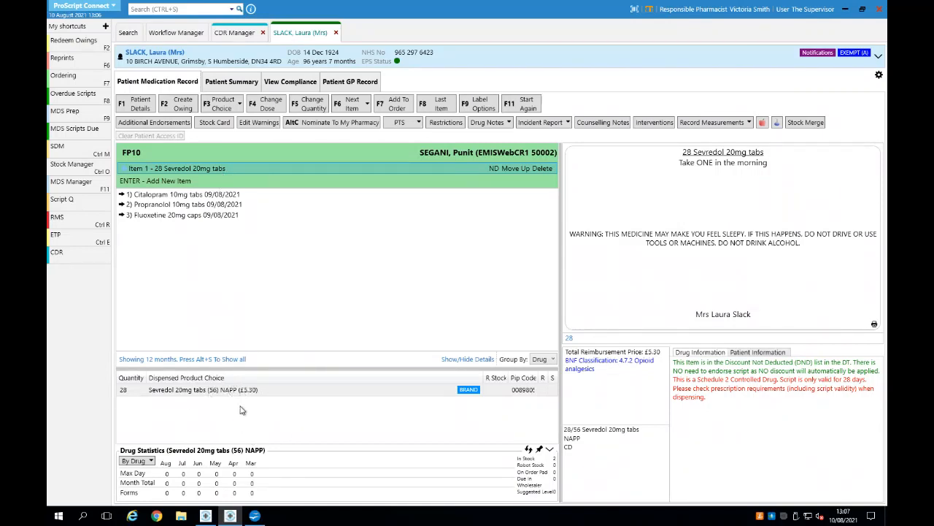
left_click(247, 392)
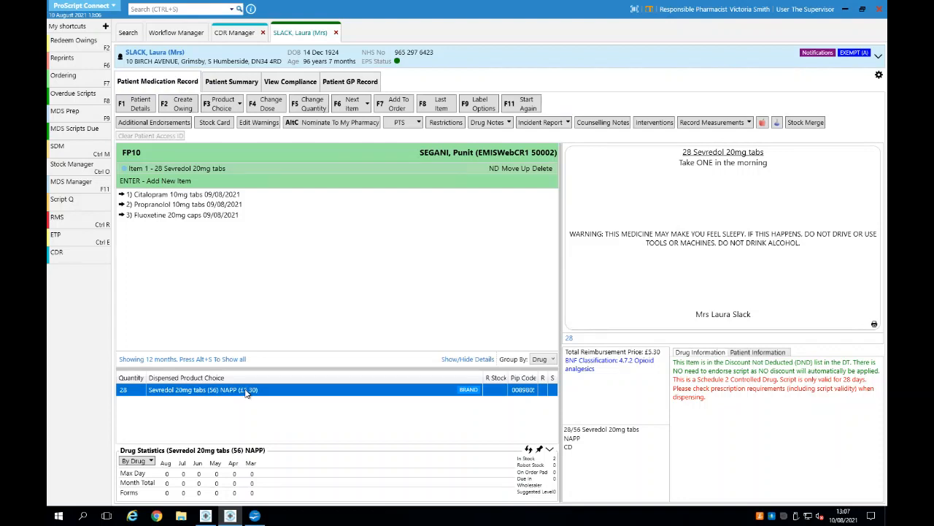
left_click(435, 106)
left_click(619, 336)
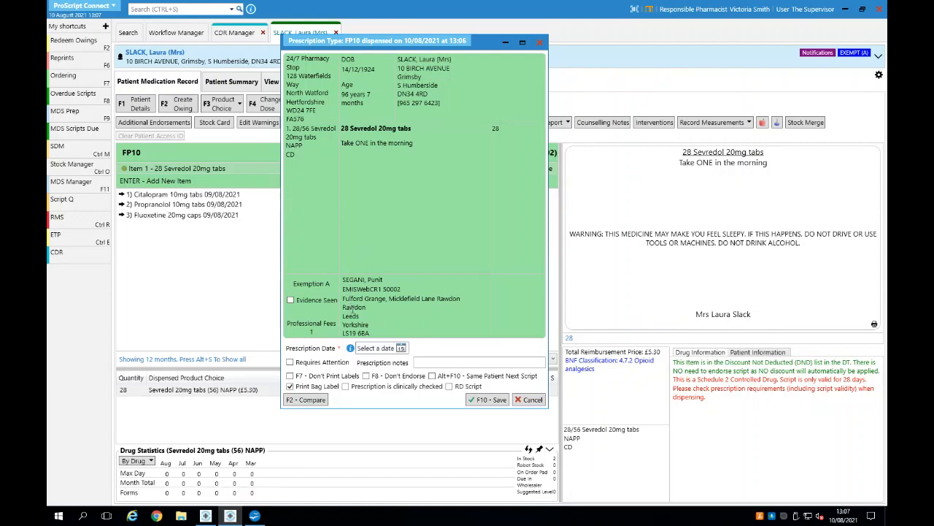
Date the prescription 10/08/2021, turn on Don't Endorse and Don't Print Labels, and save it
left_click(402, 348)
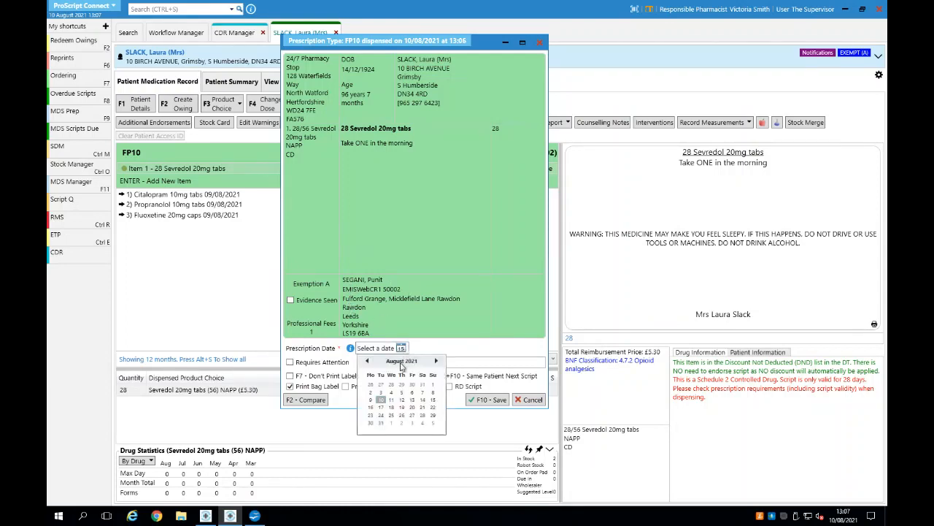
left_click(381, 400)
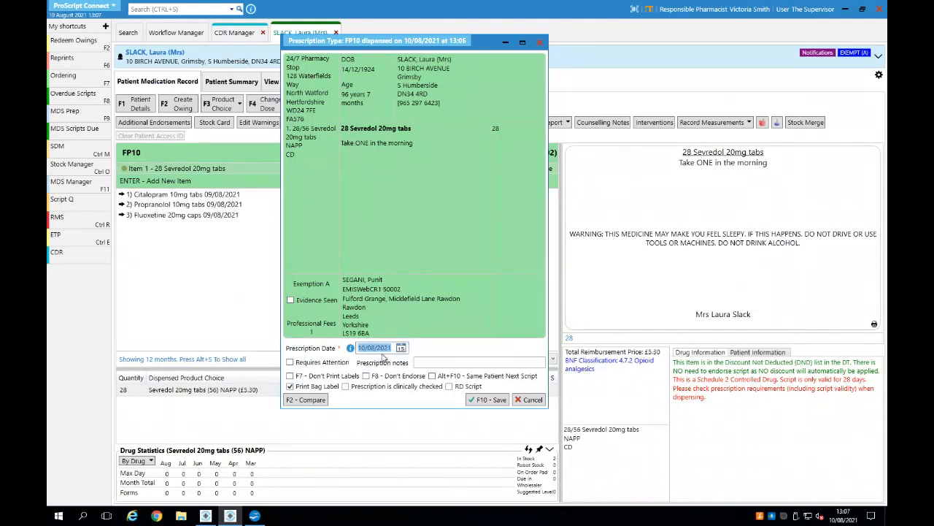
left_click(388, 377)
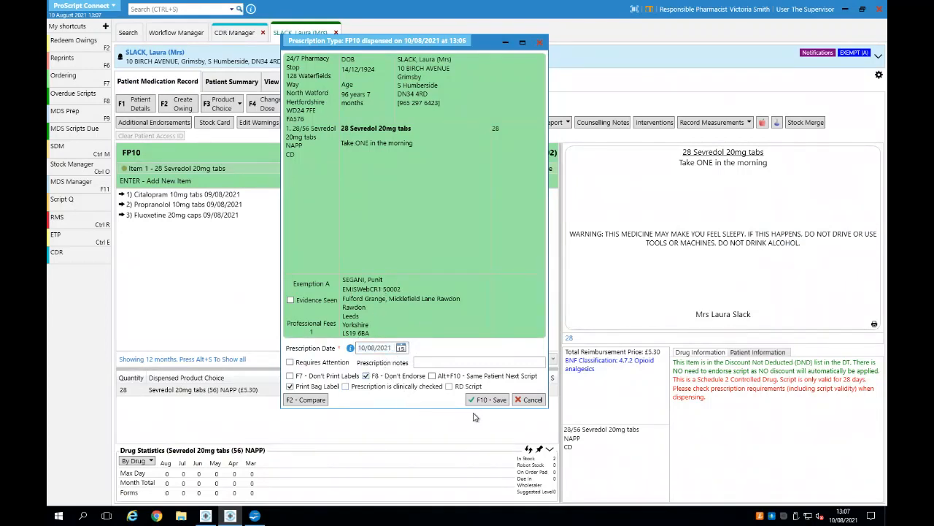
key("F7")
left_click(502, 401)
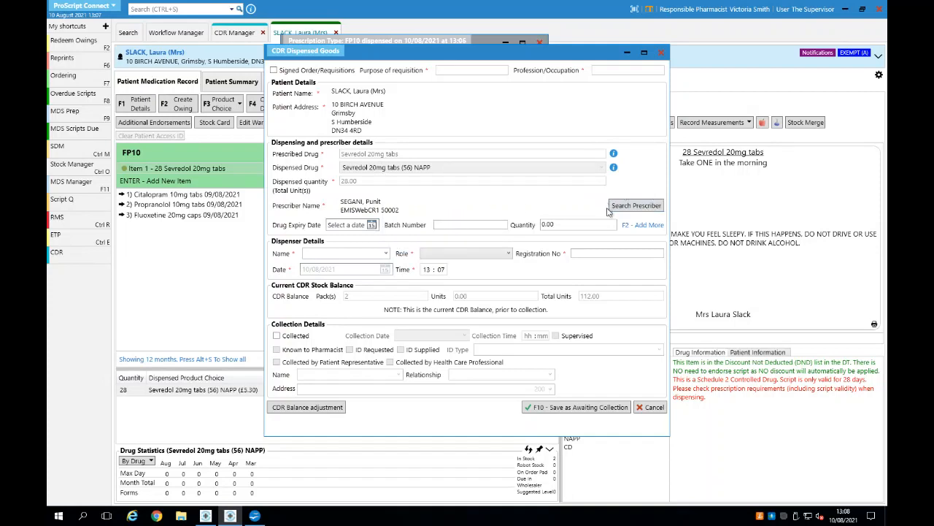
Save the CDR entry as awaiting collection with the responsible pharmacist as dispenser, declining the patient notification and reorder basket
left_click(385, 253)
left_click(325, 261)
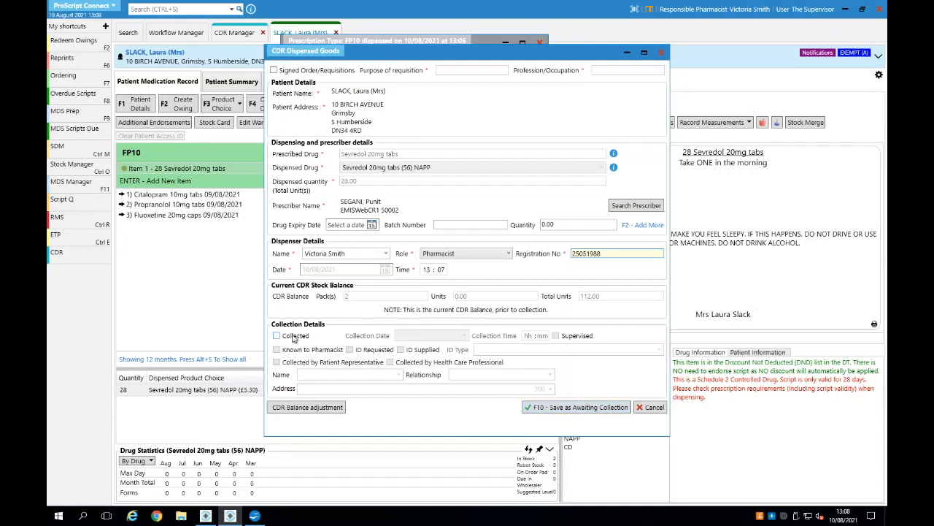
left_click(577, 408)
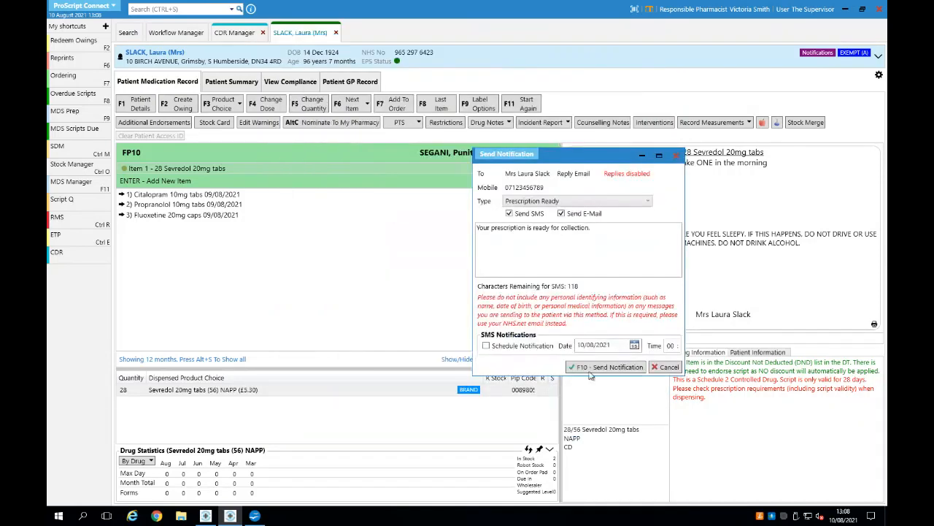
left_click(667, 367)
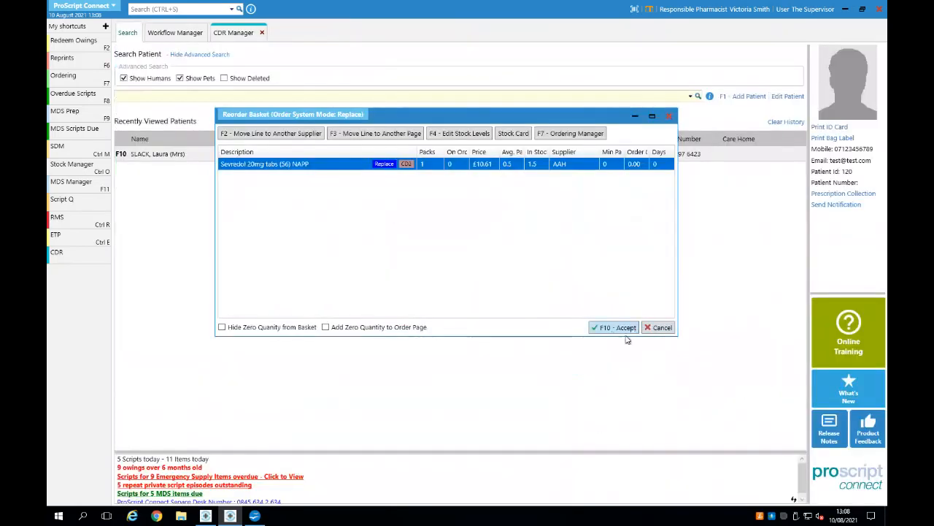
left_click(659, 331)
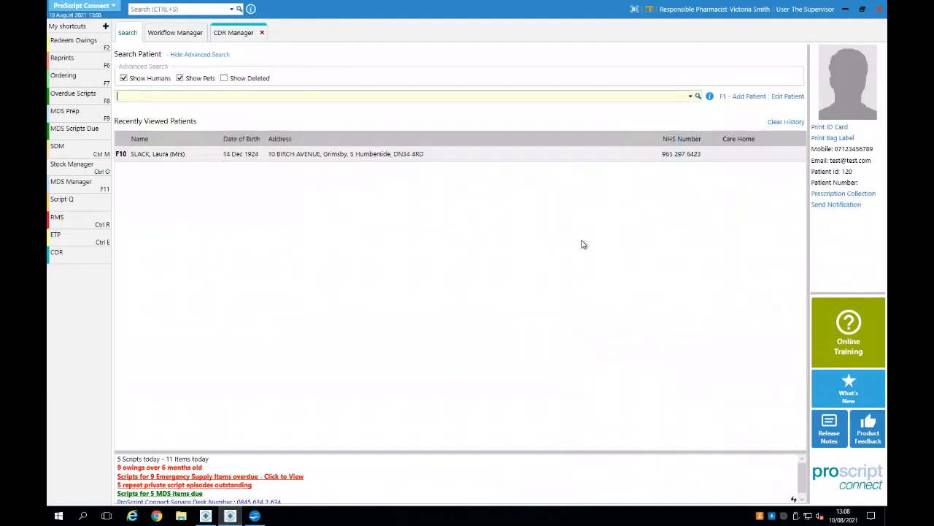
Filter the CDR weekly balance by "sev" and select Sevredol 20mg tabs (56) NAPP to check its running balance
left_click(229, 32)
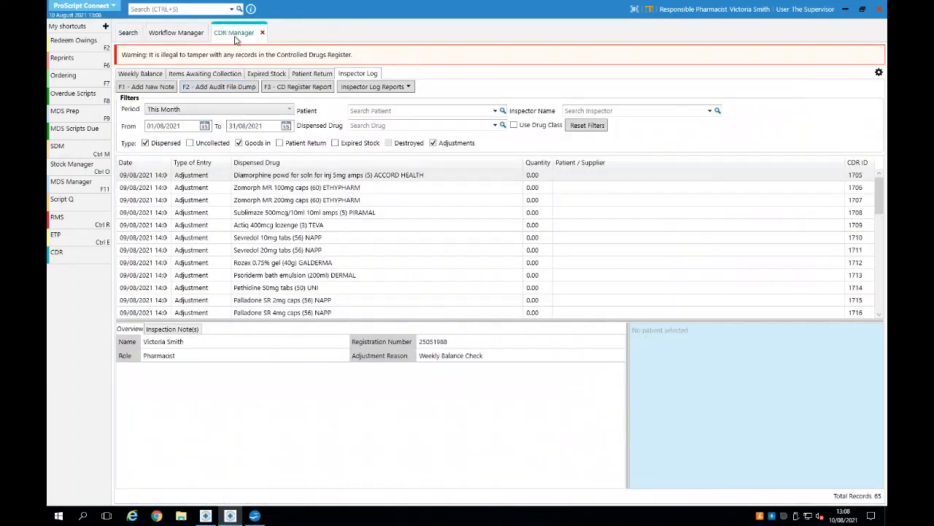
left_click(156, 76)
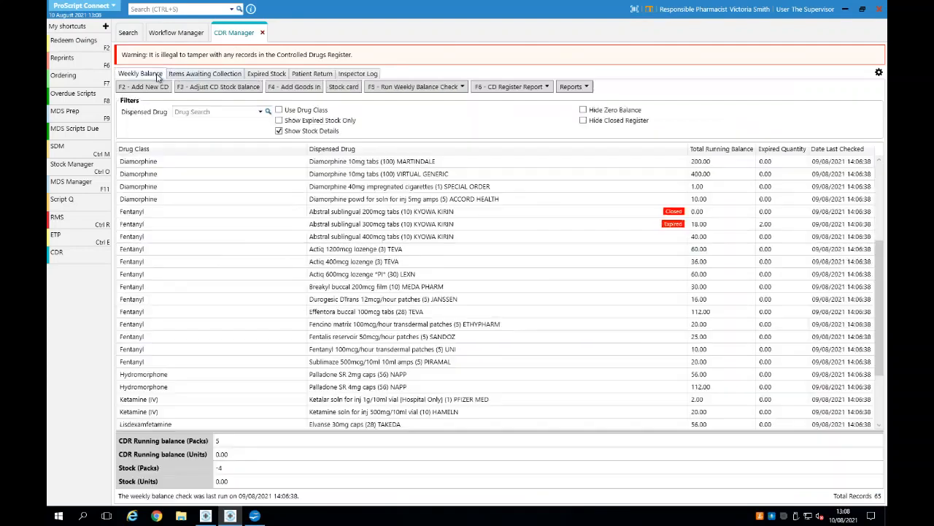
left_click(198, 111)
type("serv")
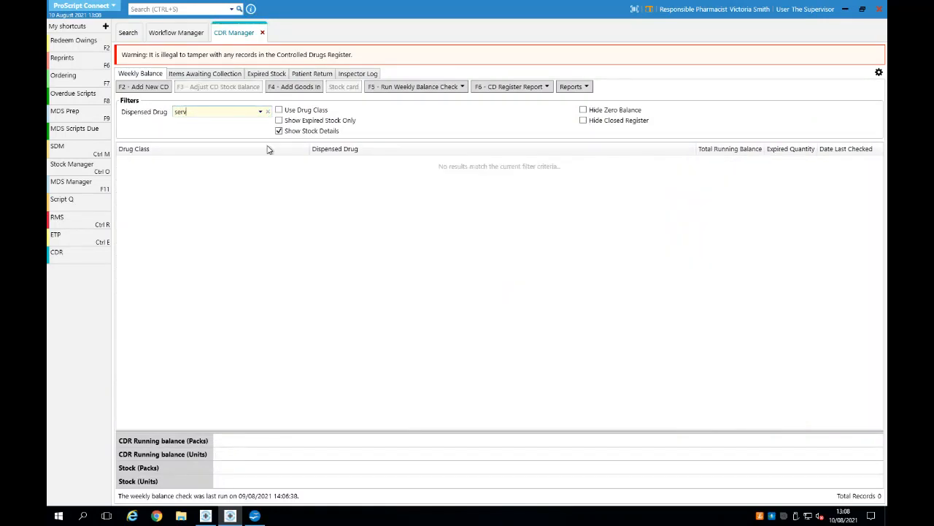
key("BackSpace")
key("BackSpace")
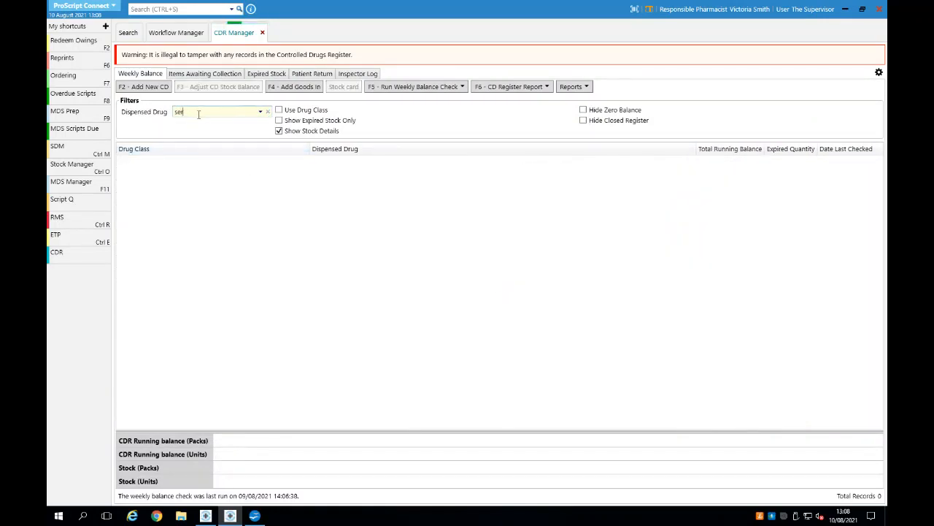
type("v")
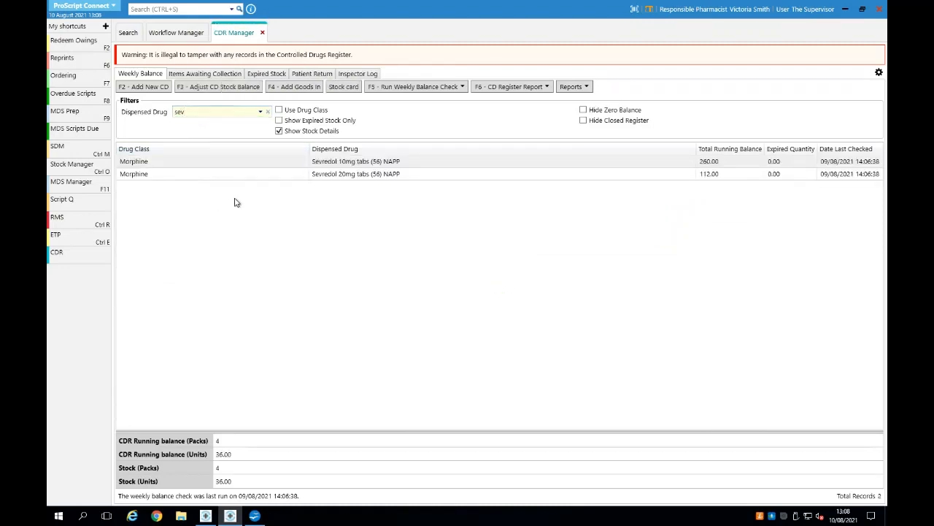
left_click(347, 177)
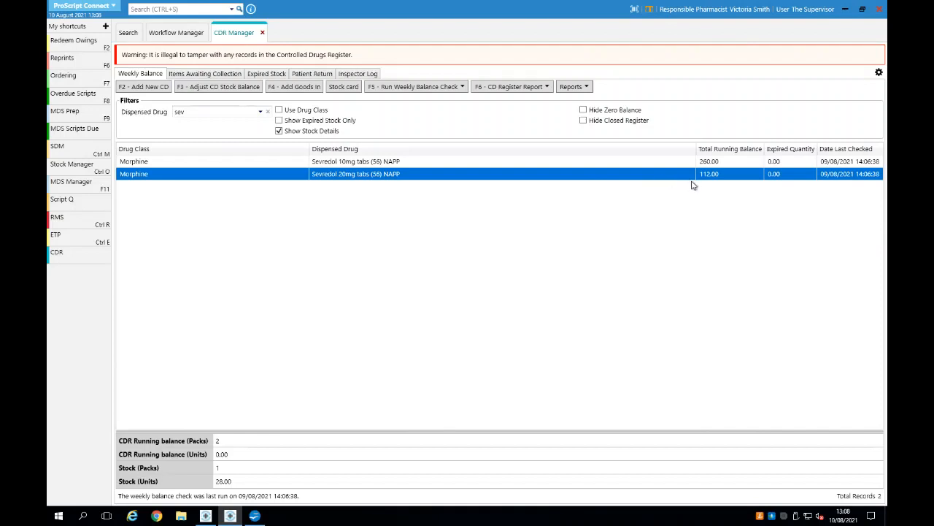
Review the Sevredol 20mg tabs (56) NAPP entry among the items awaiting collection, and close the CDR Manager
left_click(210, 74)
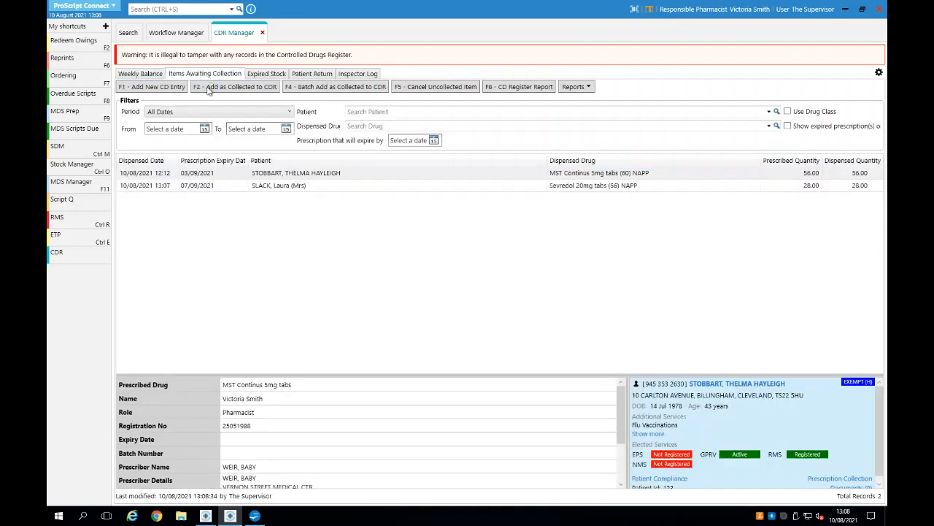
left_click(281, 187)
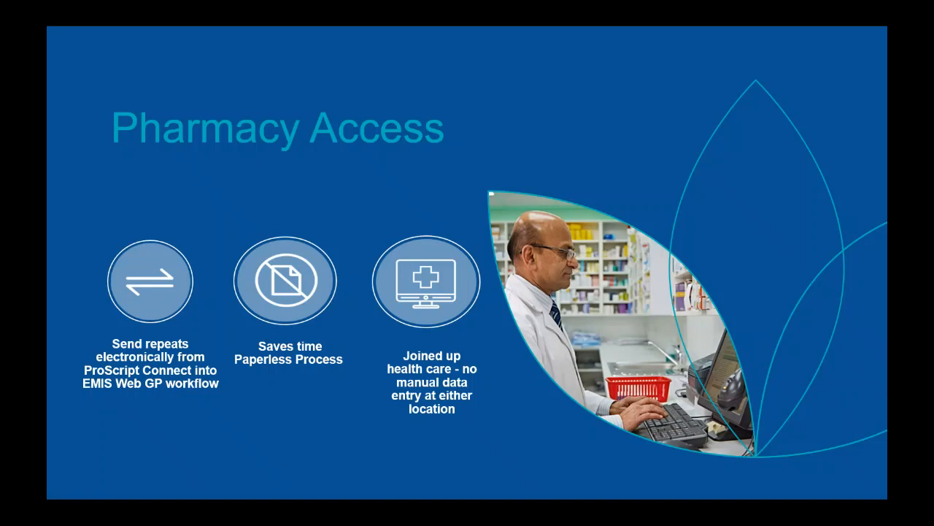
key("alt+Tab")
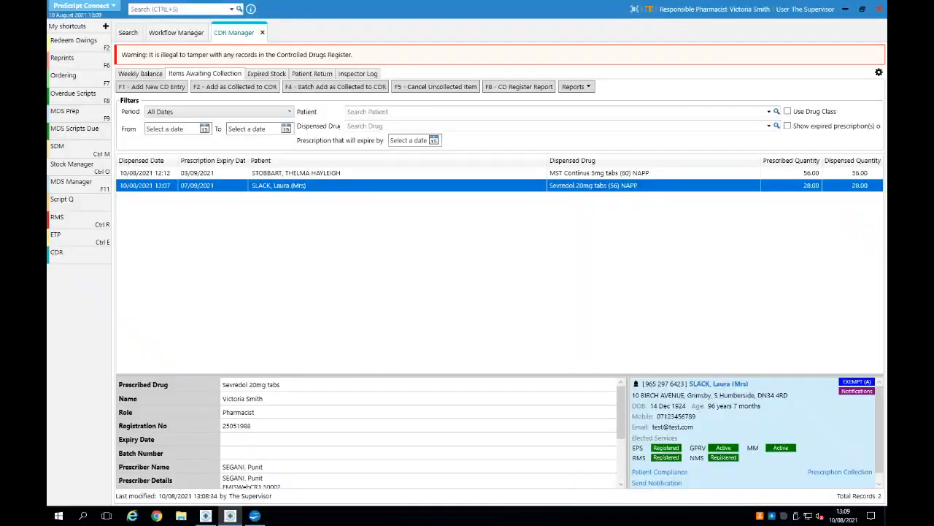
left_click(264, 36)
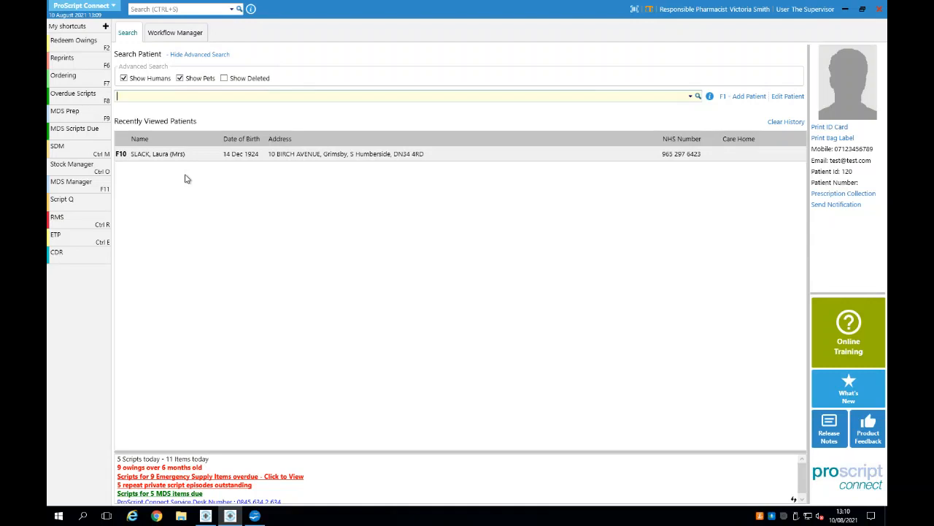
Open the Medicines Manager and filter its patient list to show patients of all statuses
left_click(102, 6)
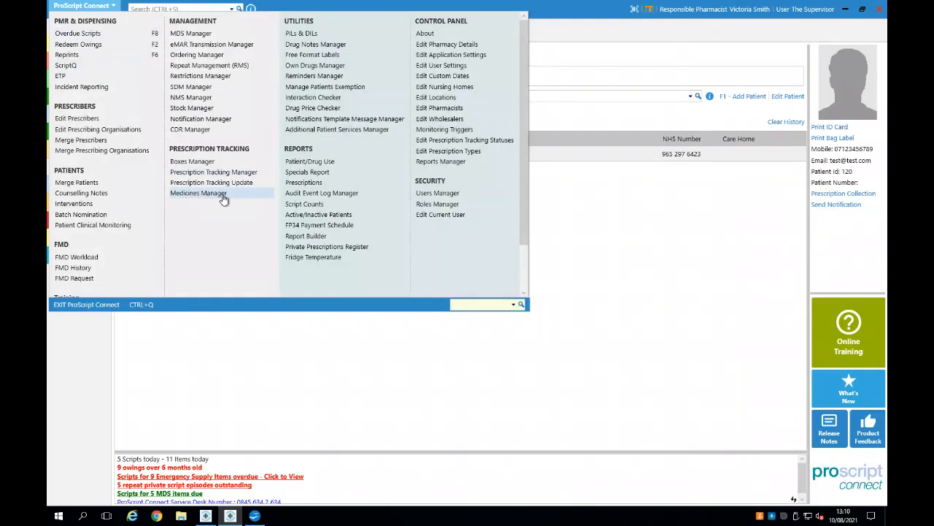
left_click(215, 331)
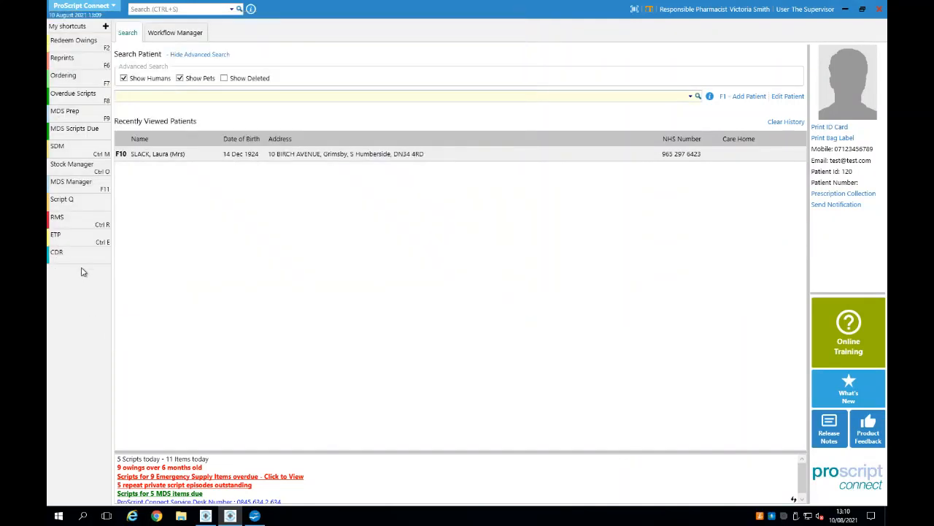
left_click(105, 8)
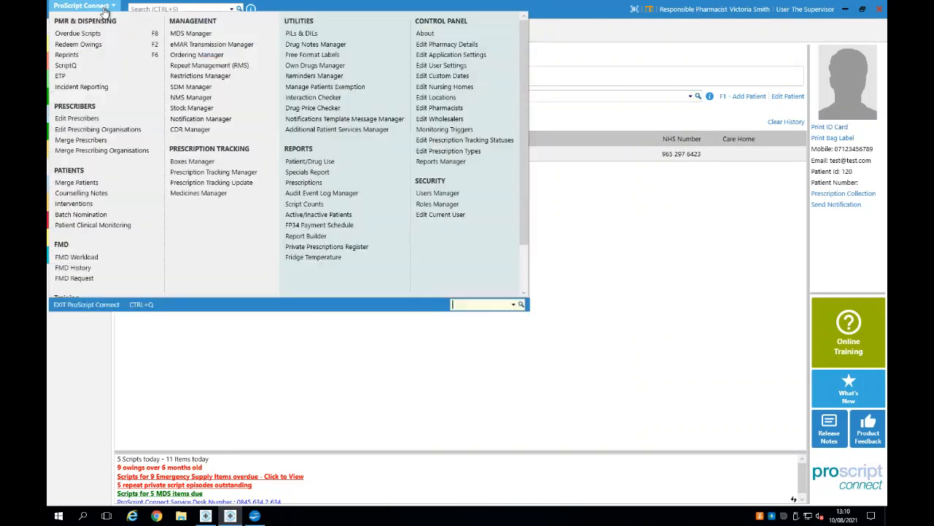
left_click(200, 194)
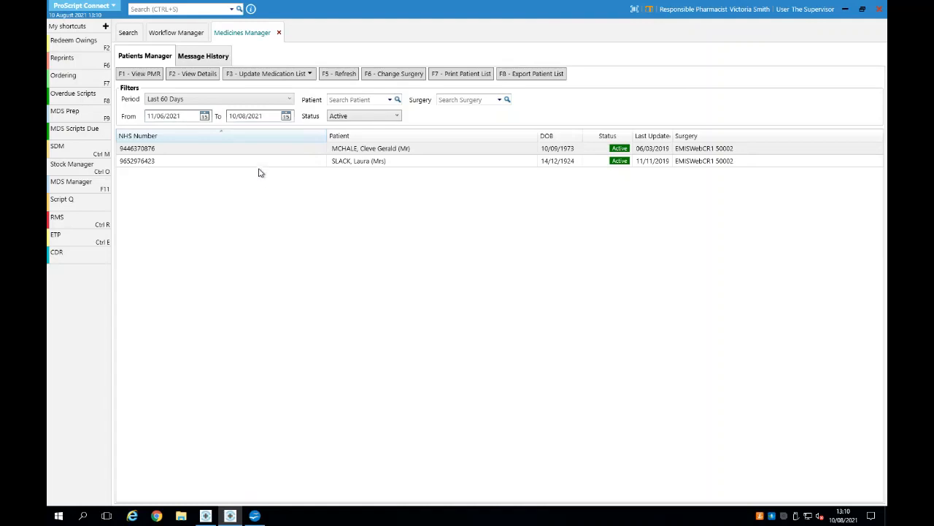
left_click(383, 119)
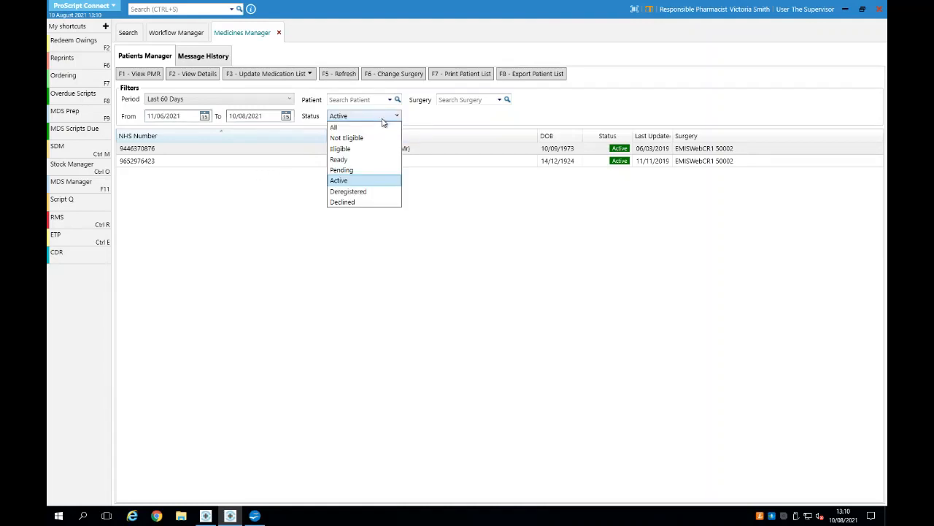
left_click(380, 127)
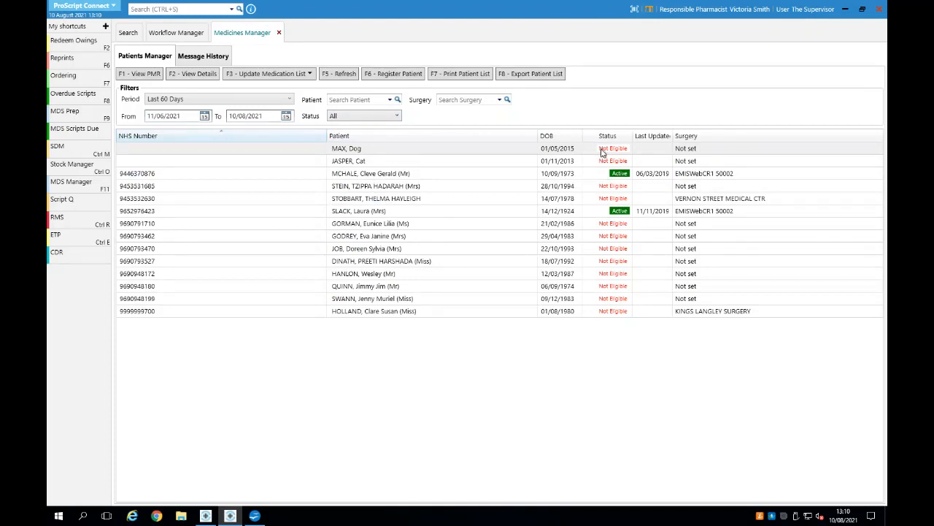
Open the medication record of the Active patient last updated in 11/11/2019 and confirm both patient warnings
left_click(603, 287)
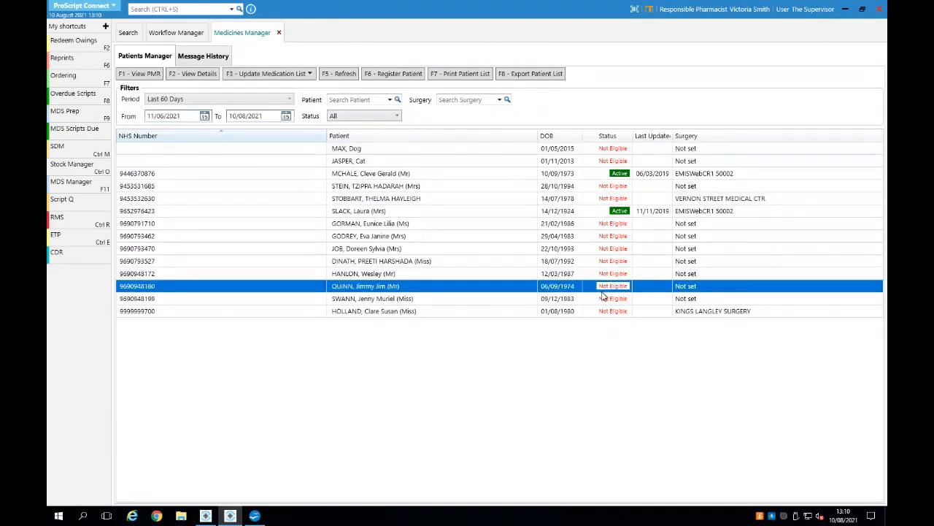
left_click(605, 150)
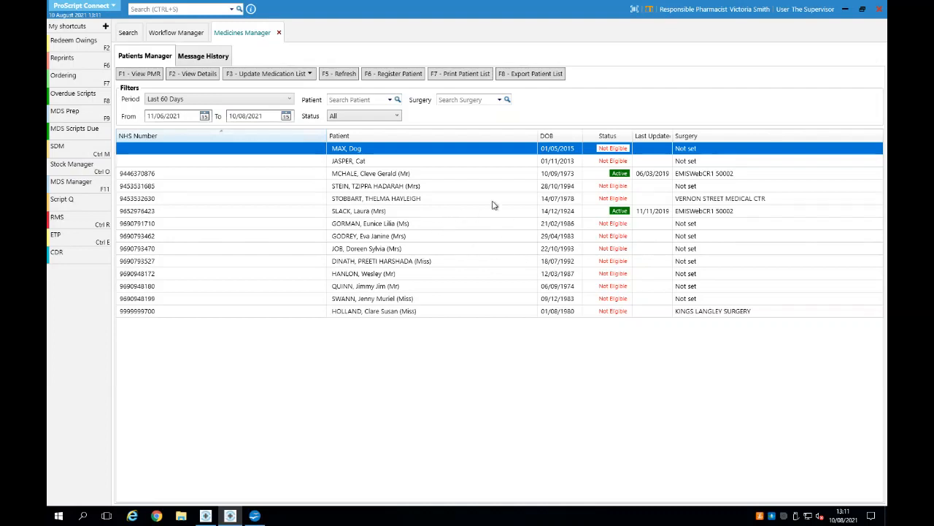
left_click(411, 175)
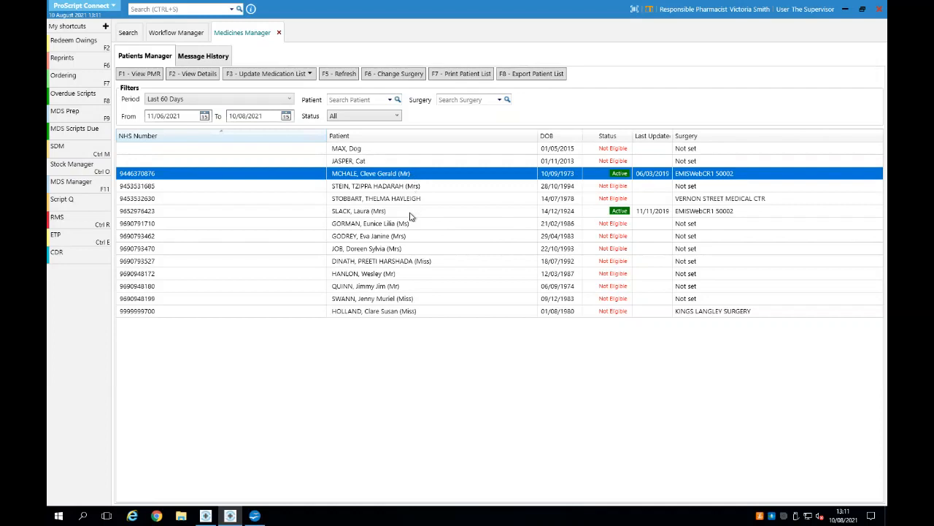
left_click(413, 214)
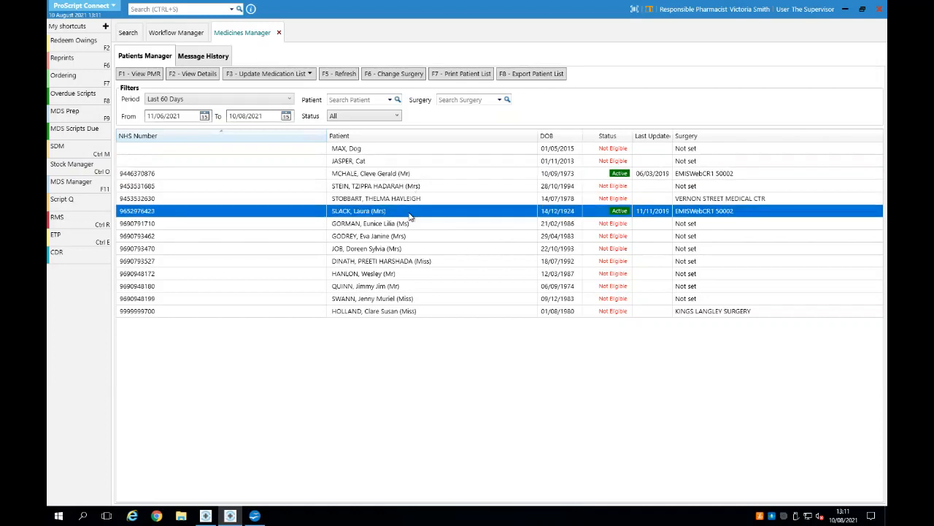
left_click(138, 75)
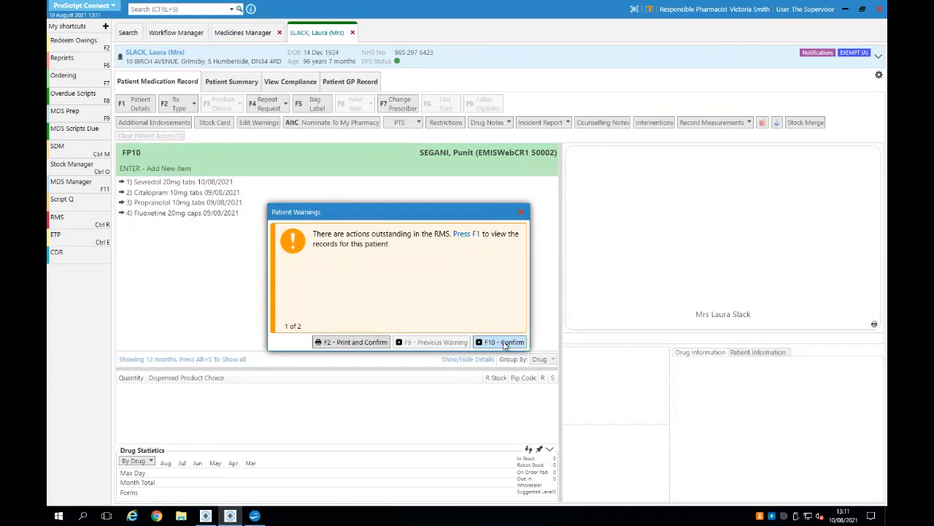
left_click(503, 344)
left_click(503, 343)
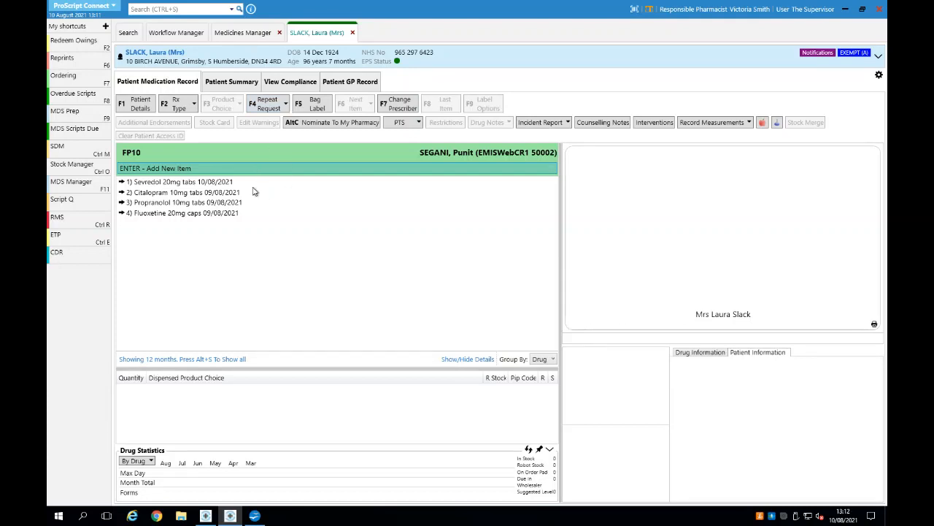
Start a repeat request via Medicines Manager and select Hydrocortisone 1% cream, the first Citalopram 10mg tablets and Propranolol 10mg tablets
left_click(286, 104)
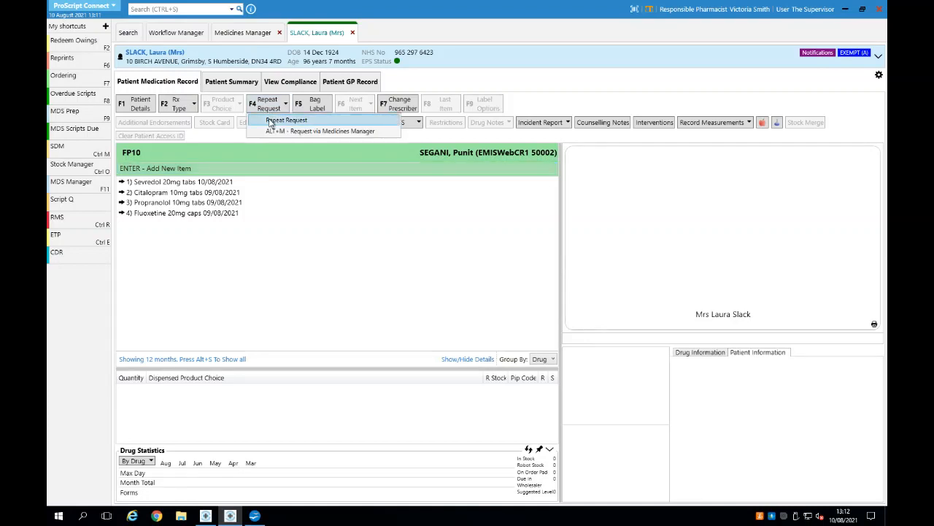
left_click(322, 135)
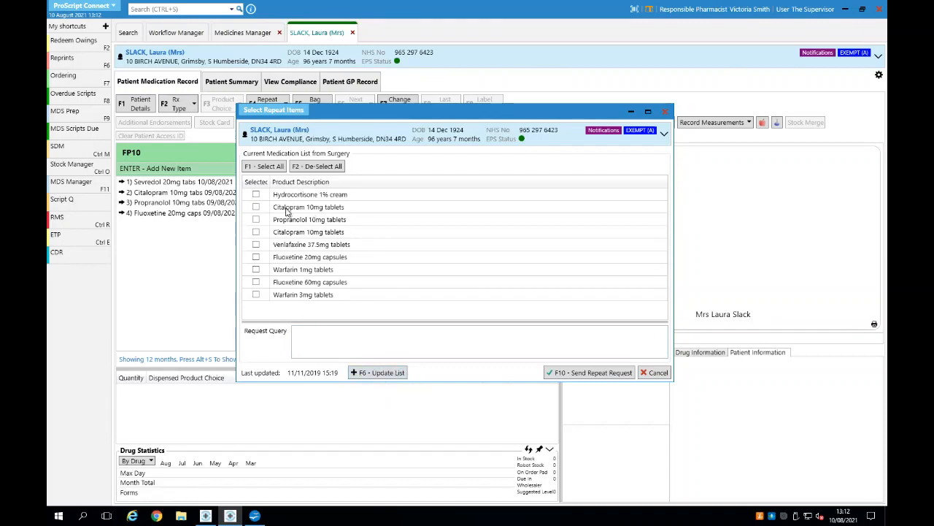
left_click(256, 195)
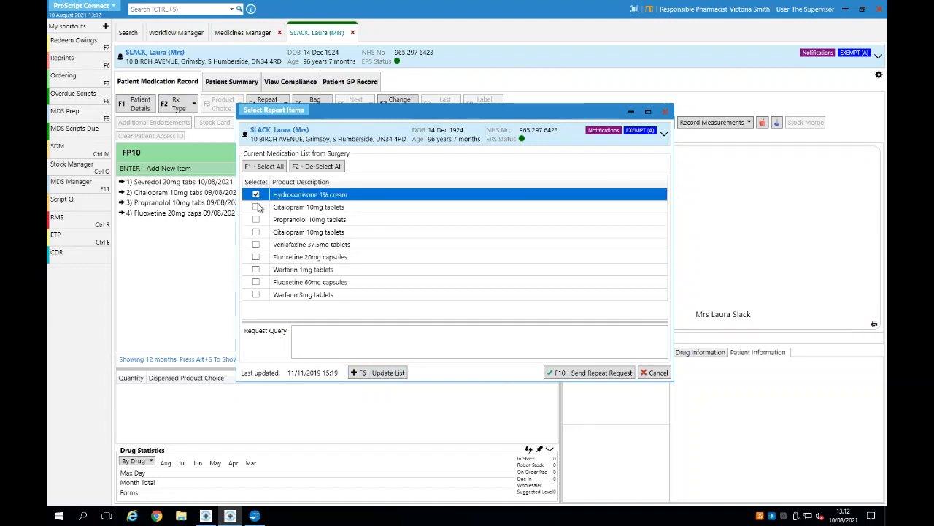
left_click(256, 207)
left_click(256, 220)
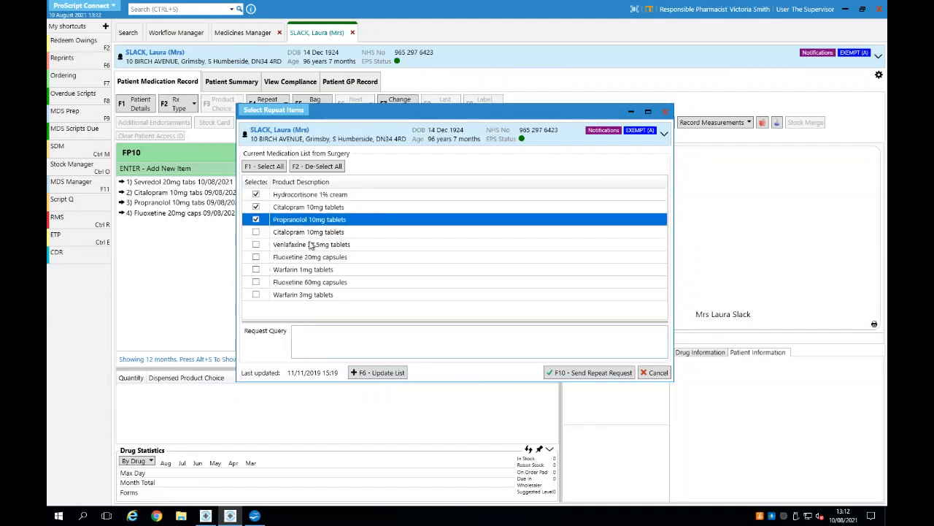
left_click(298, 209)
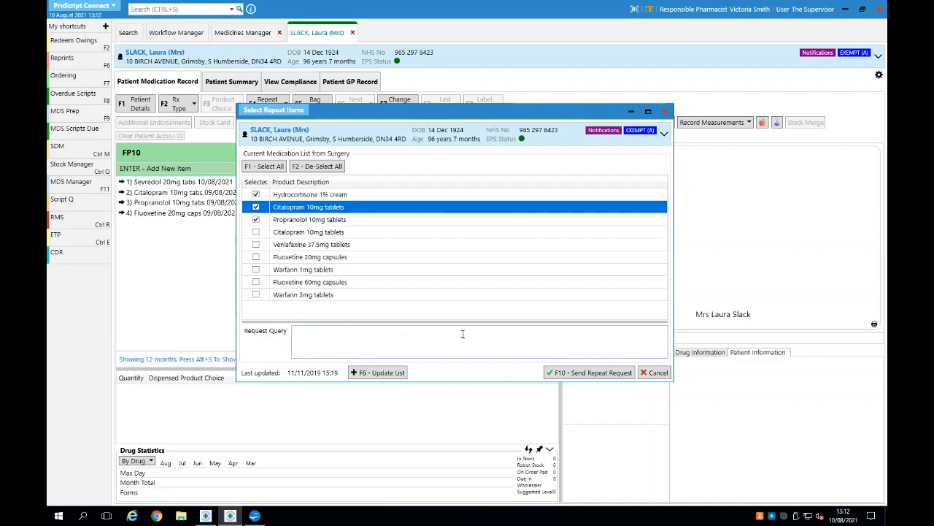
Send the repeat request, agreeing to reorder the items that were already ordered
left_click(591, 373)
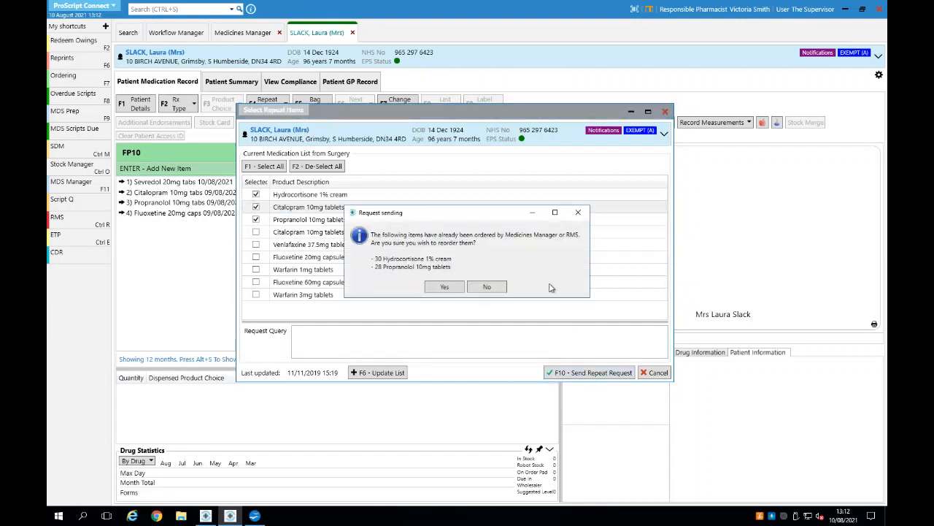
left_click(456, 286)
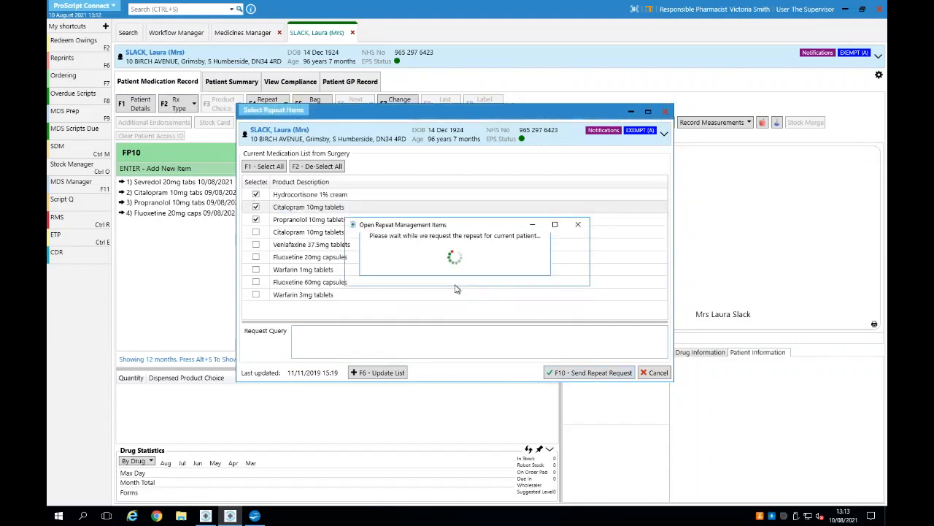
left_click(447, 274)
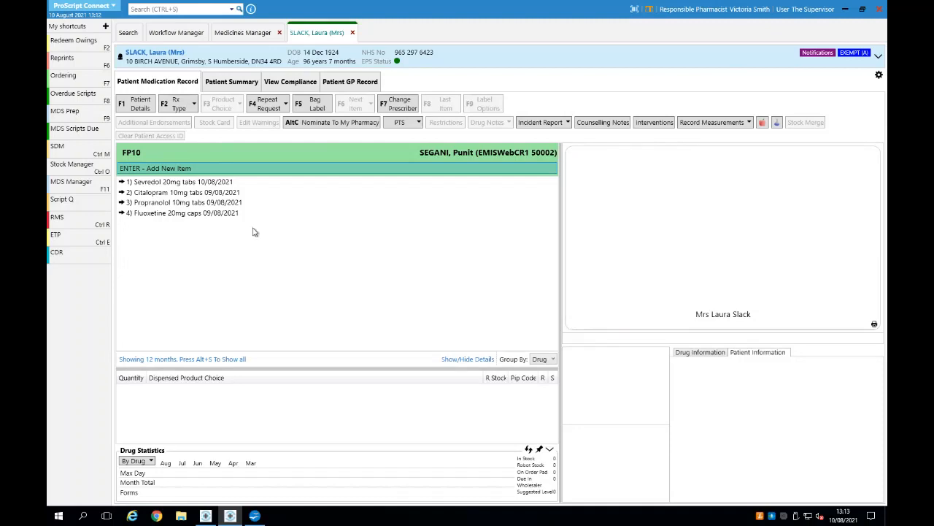
Open the RMS list, narrow the batch column to reveal the type, and compare the items in the patient's two MM requests
left_click(74, 224)
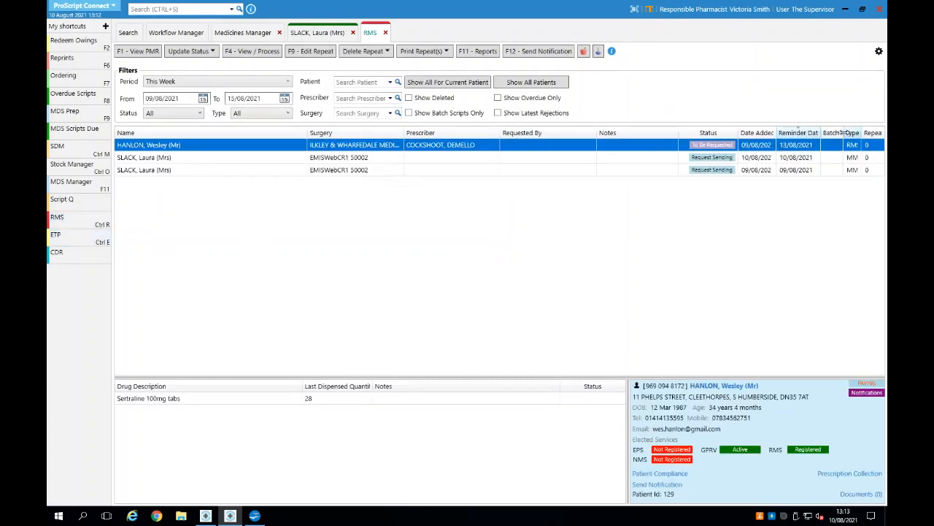
left_click_drag(843, 133, 836, 133)
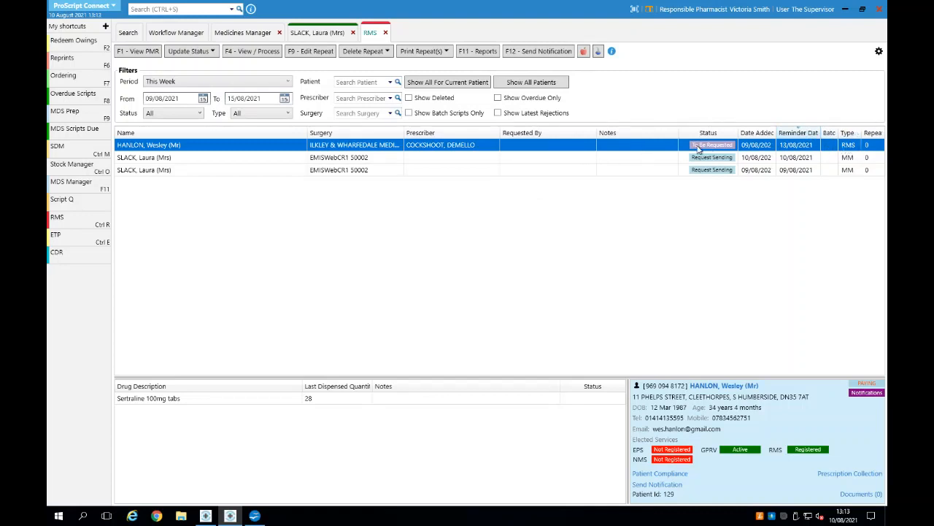
left_click(555, 160)
left_click(553, 170)
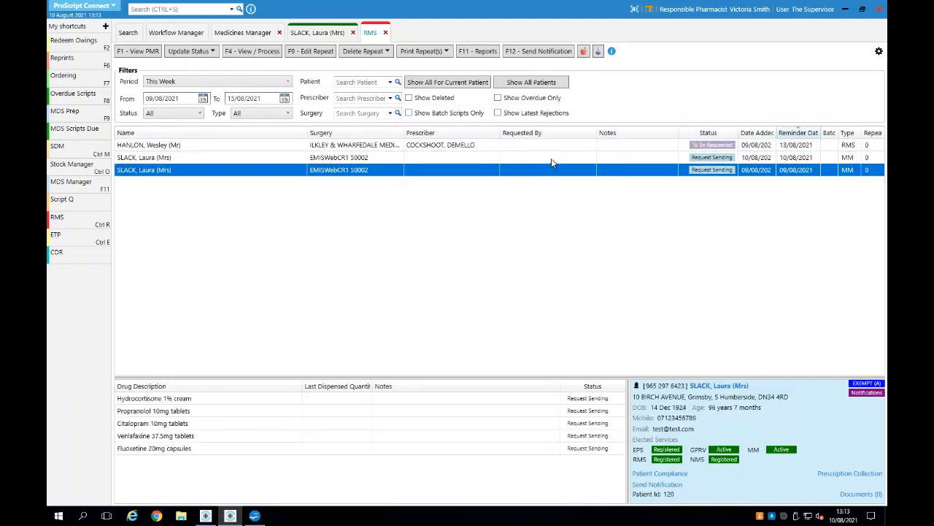
left_click(552, 160)
left_click(553, 171)
Filter the RMS list by type MM and examine the item statuses of the request added on 10/08/2021
left_click(268, 116)
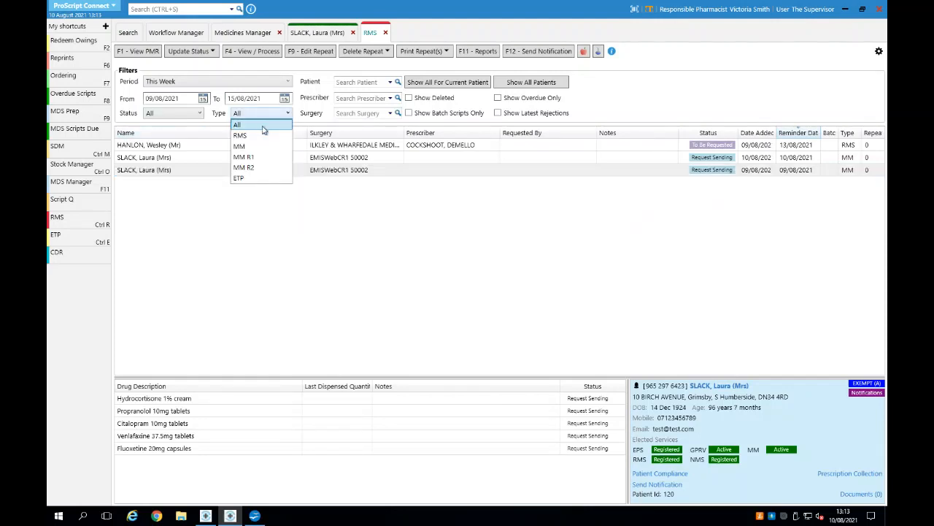
left_click(257, 150)
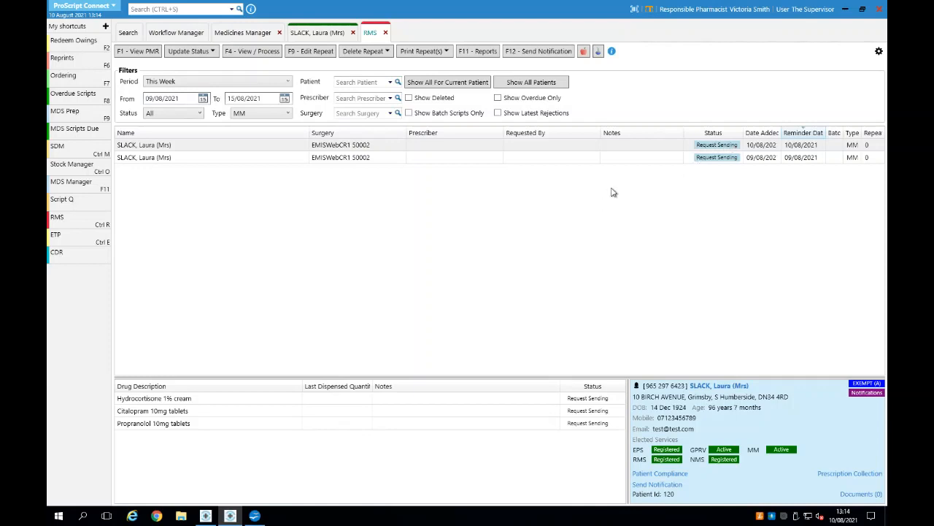
left_click(372, 400)
left_click(367, 415)
left_click(369, 424)
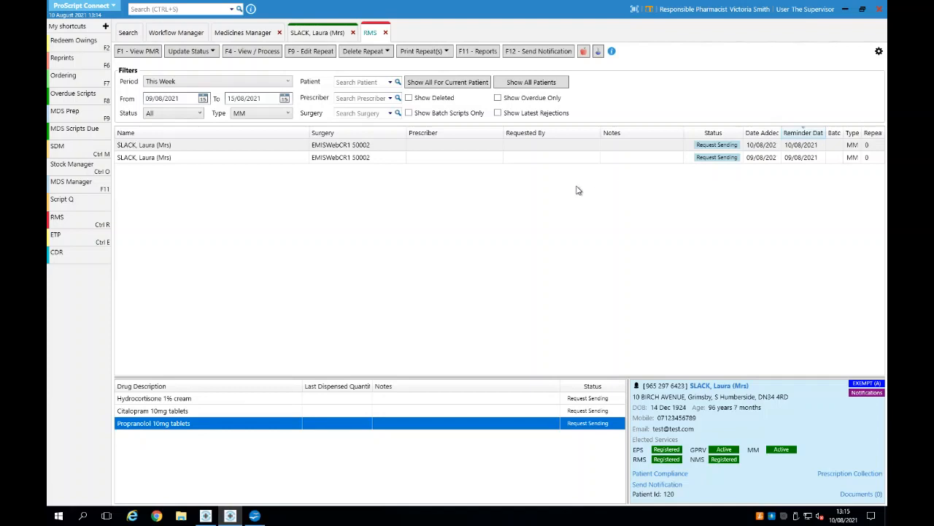
left_click(704, 148)
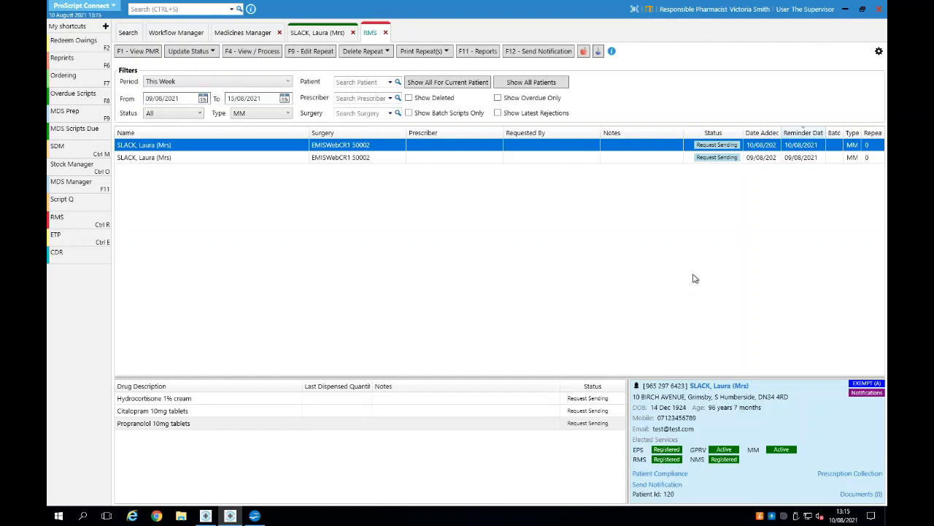
Close the RMS list, the patient's medication record and the Medicines Manager
left_click(385, 32)
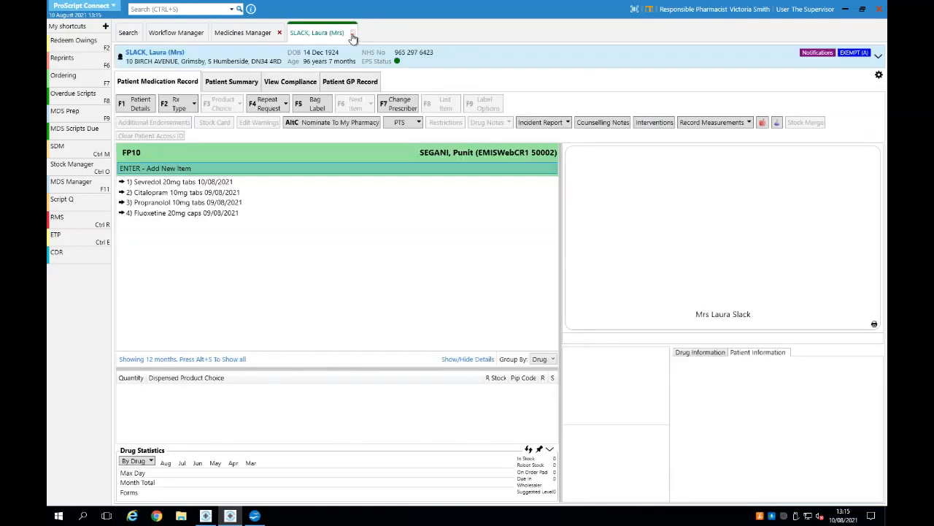
left_click(352, 33)
left_click(279, 33)
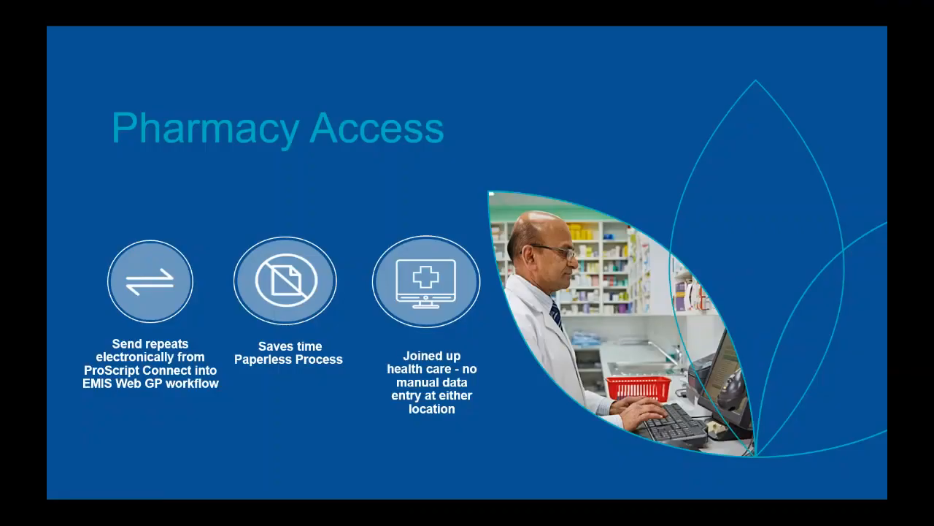
key("Right")
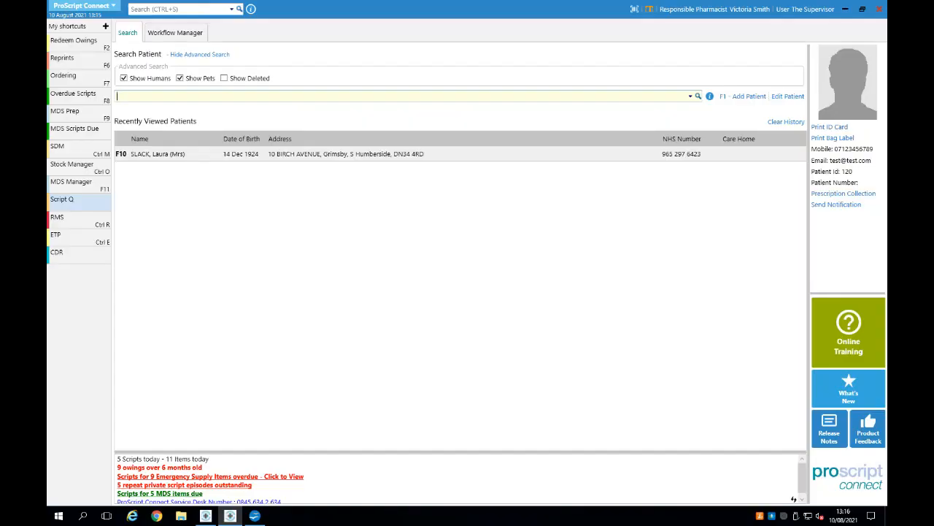
Open the recently viewed patient's medication record, confirm the patient warnings, and set the prescription type to Private
left_click(172, 155)
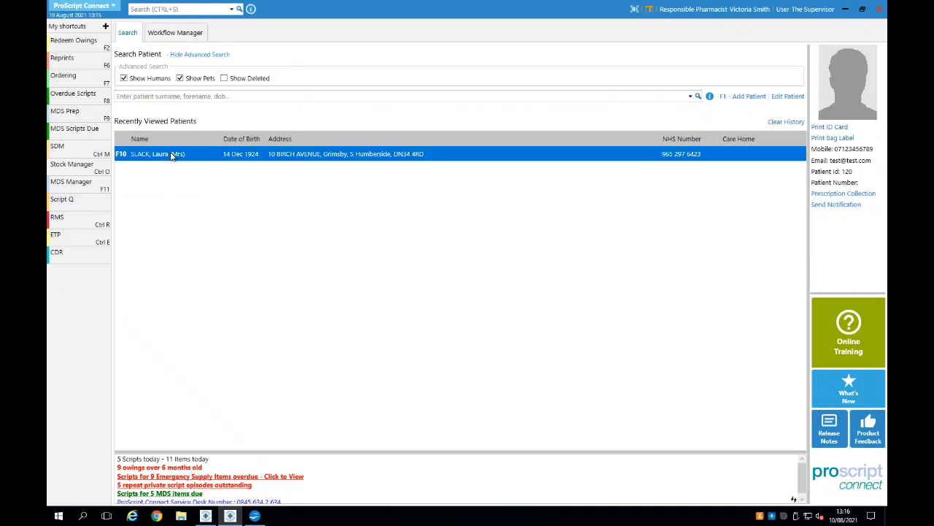
double_click(172, 156)
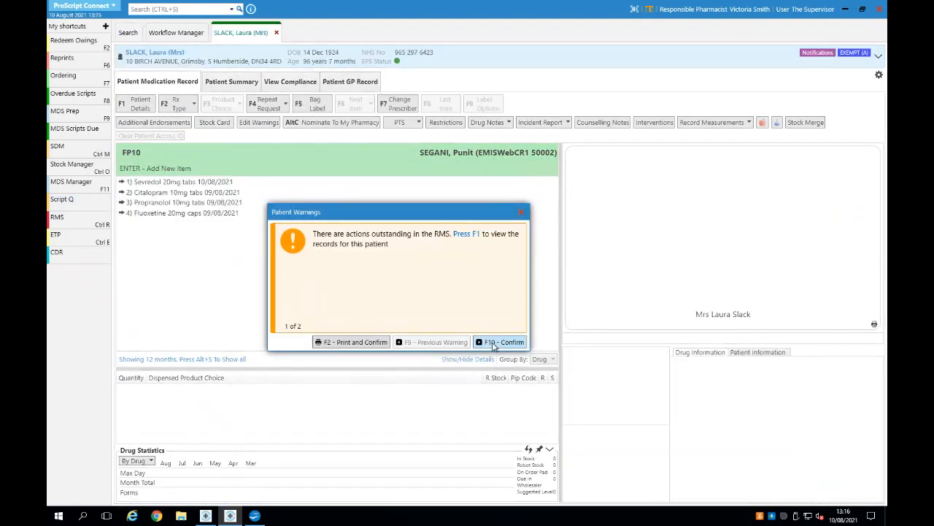
left_click(493, 346)
left_click(493, 343)
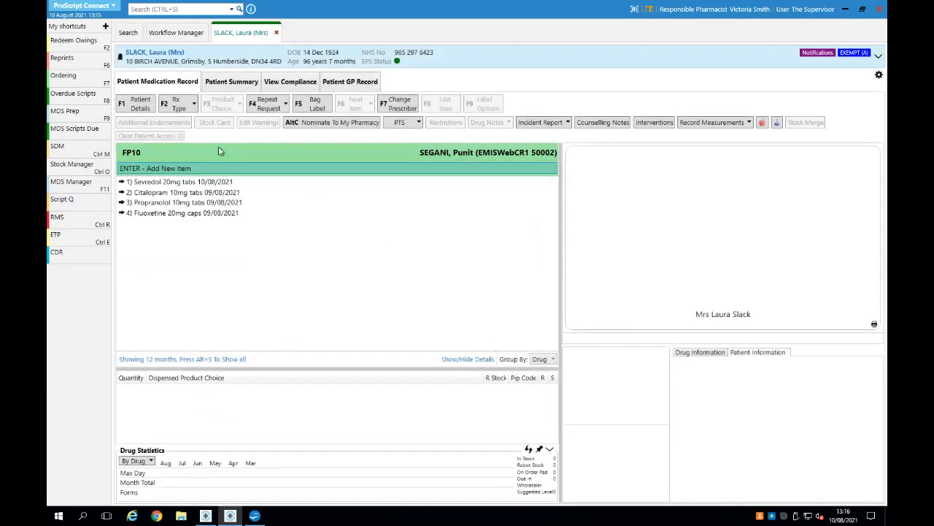
left_click(194, 105)
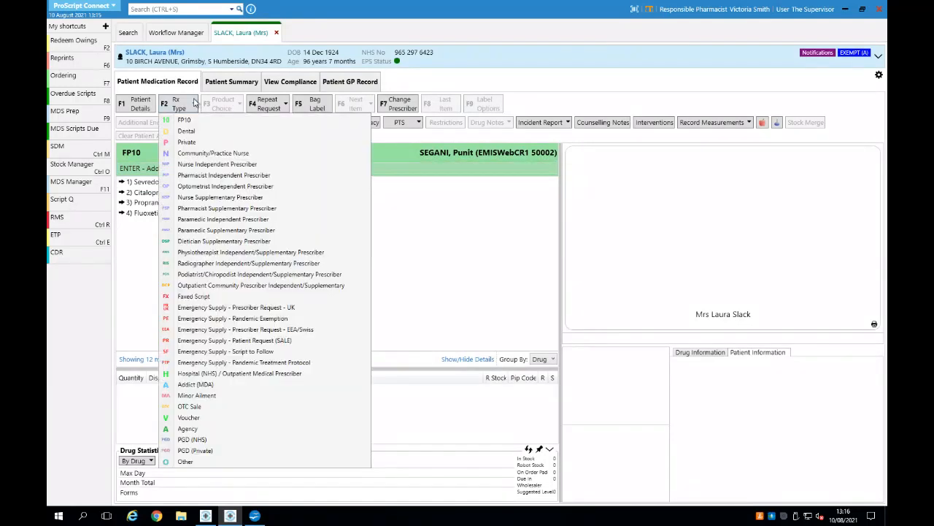
left_click(194, 143)
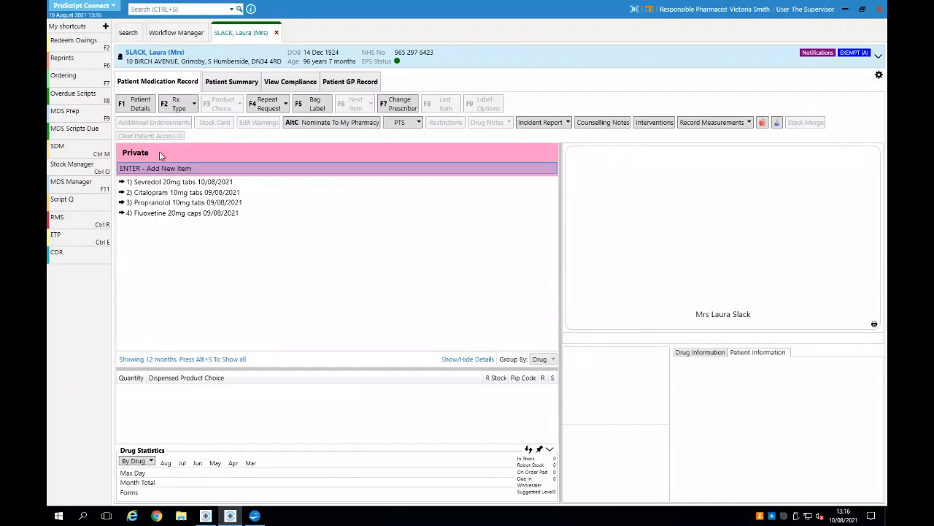
Dispense 28 Citalopram 10mg tabs from the patient's history as the last item of the private prescription
left_click(162, 193)
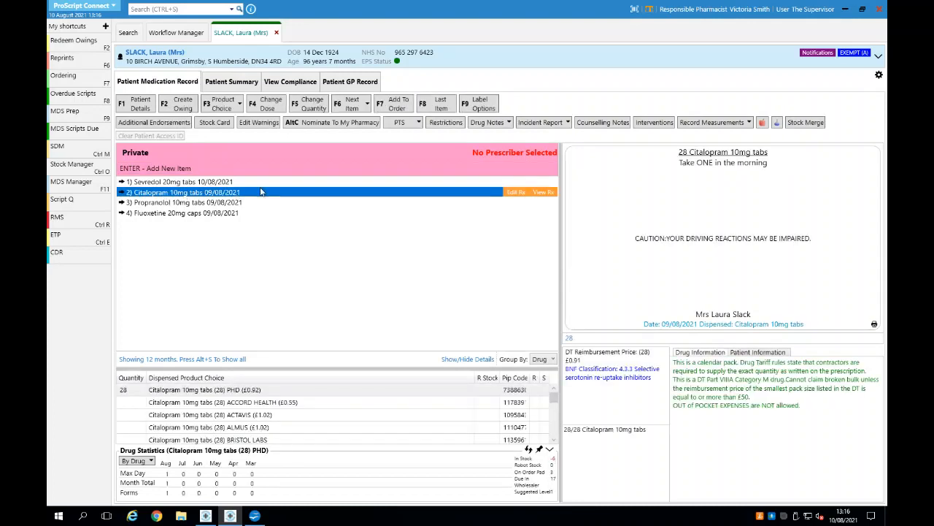
left_click(431, 107)
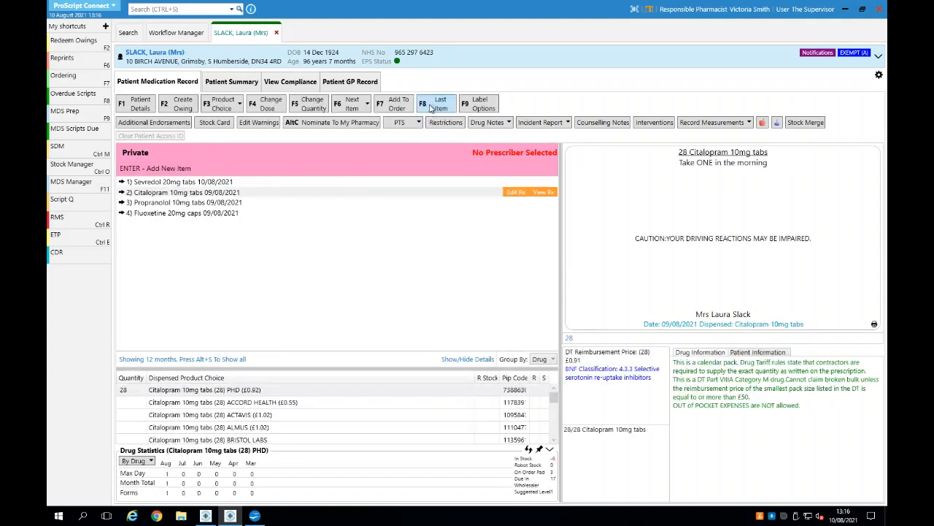
left_click(584, 344)
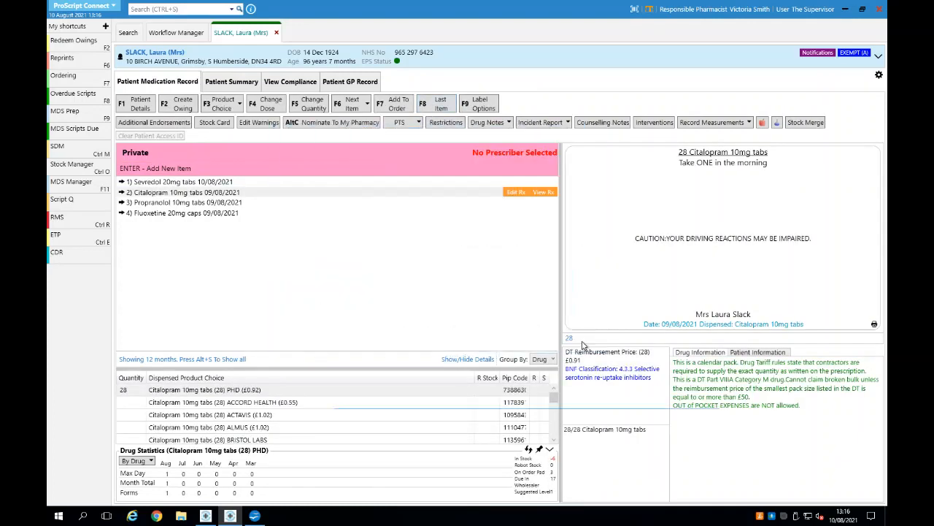
key("Escape")
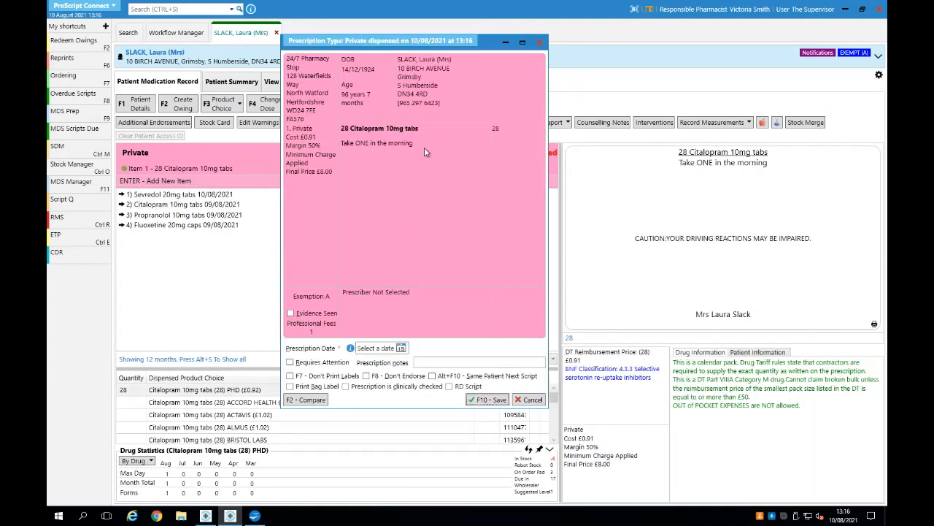
Date the private prescription 10/08/2021 and set it to neither endorse nor print labels
left_click(401, 348)
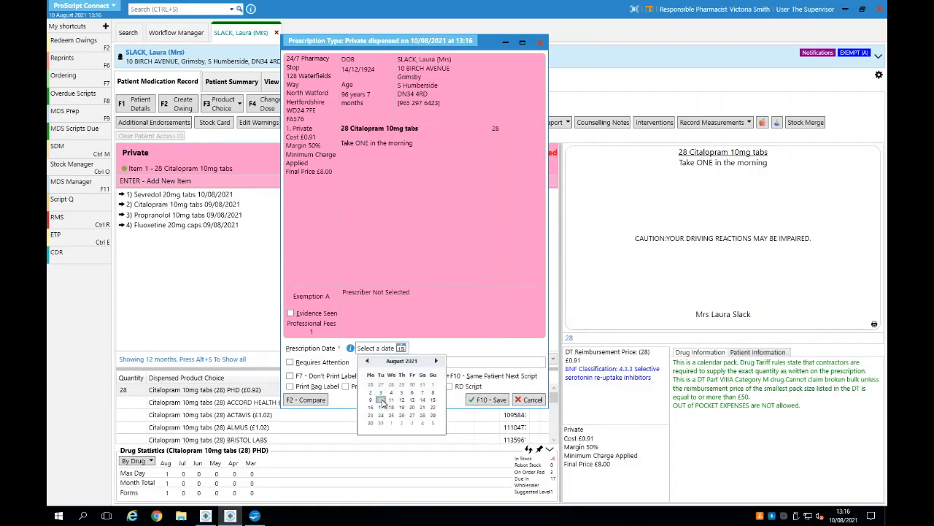
left_click(381, 400)
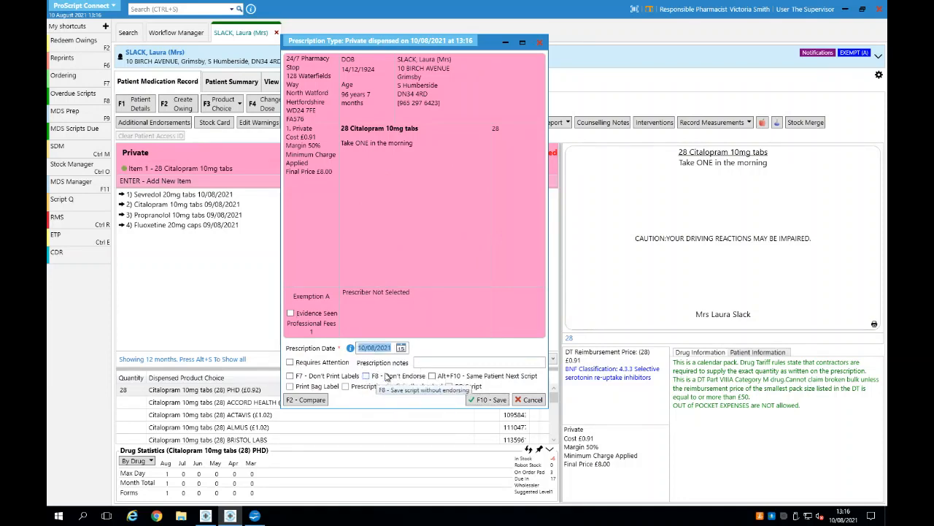
left_click(387, 378)
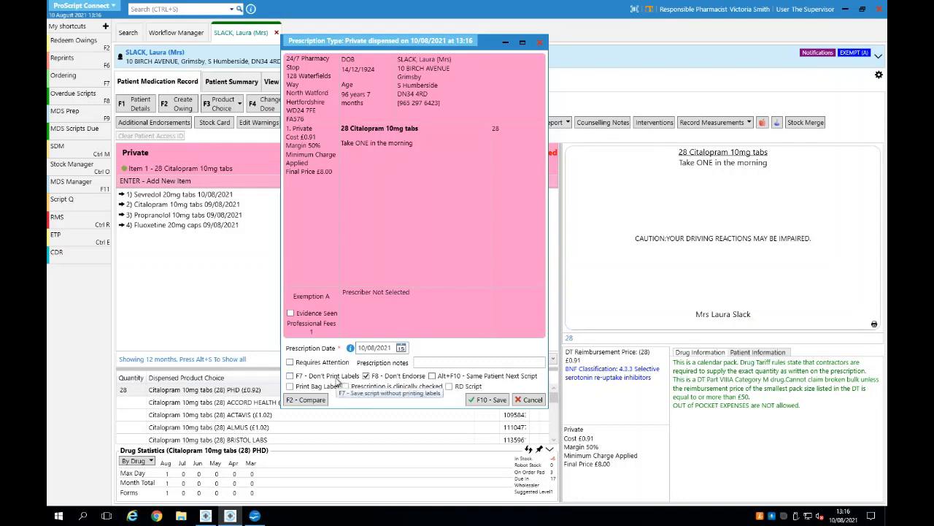
left_click(336, 378)
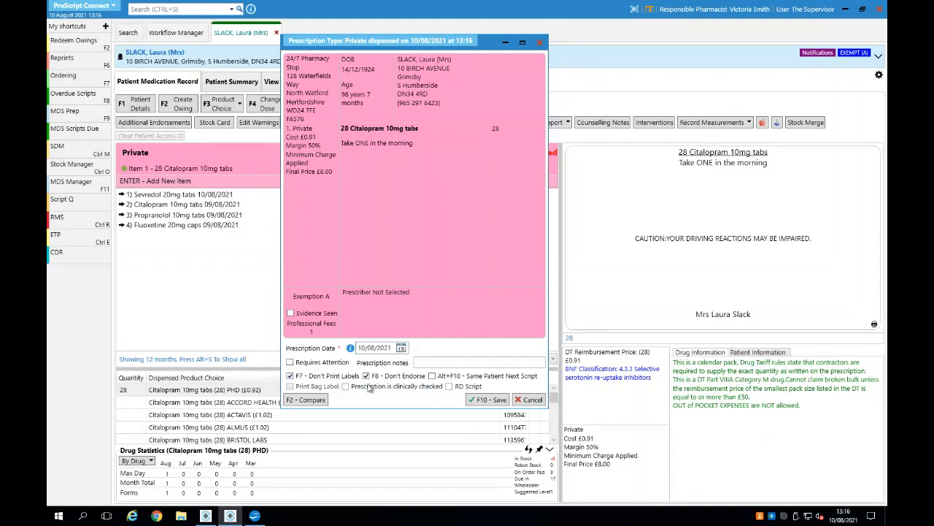
Save the private prescription without sending the patient a notification, and accept the Citalopram reorder basket
left_click(489, 401)
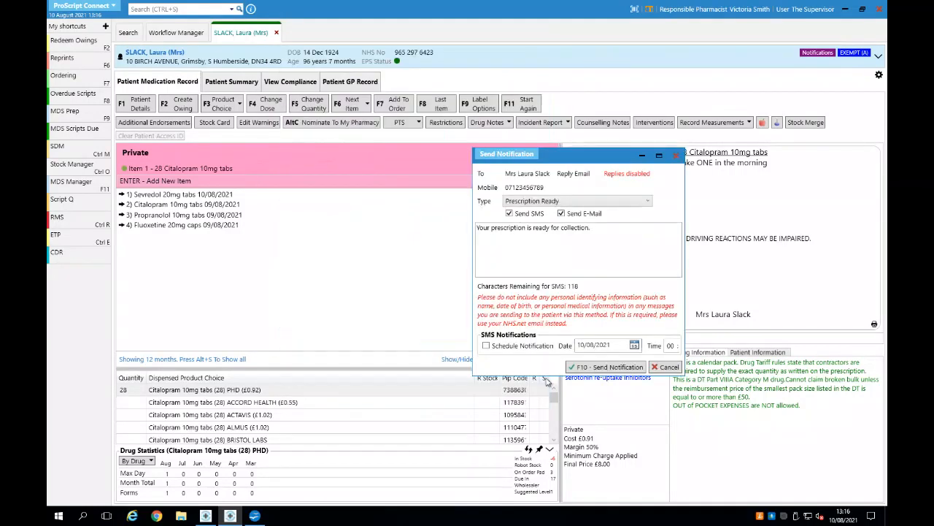
left_click(665, 366)
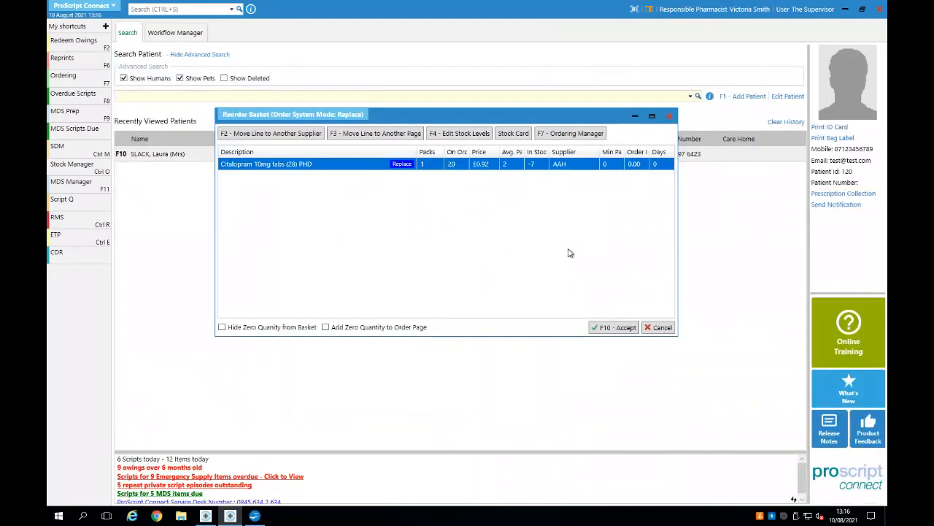
left_click(629, 329)
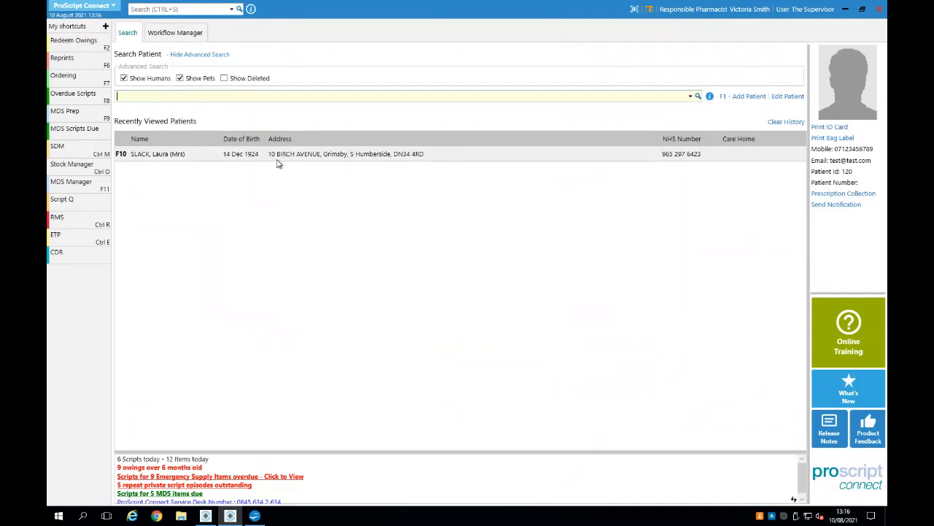
Open the Private Prescriptions Register, examine the Citalopram 10mg tabs entry, and widen the final price column
left_click(91, 9)
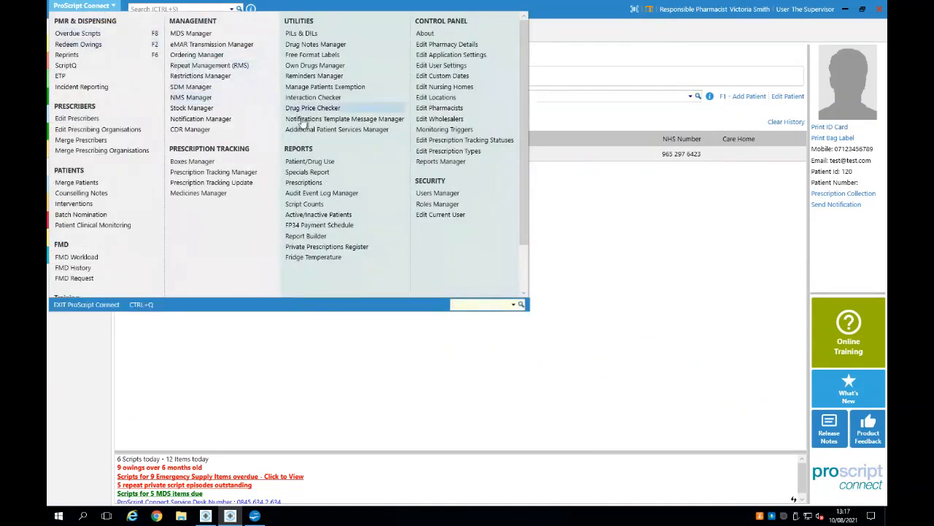
left_click(310, 249)
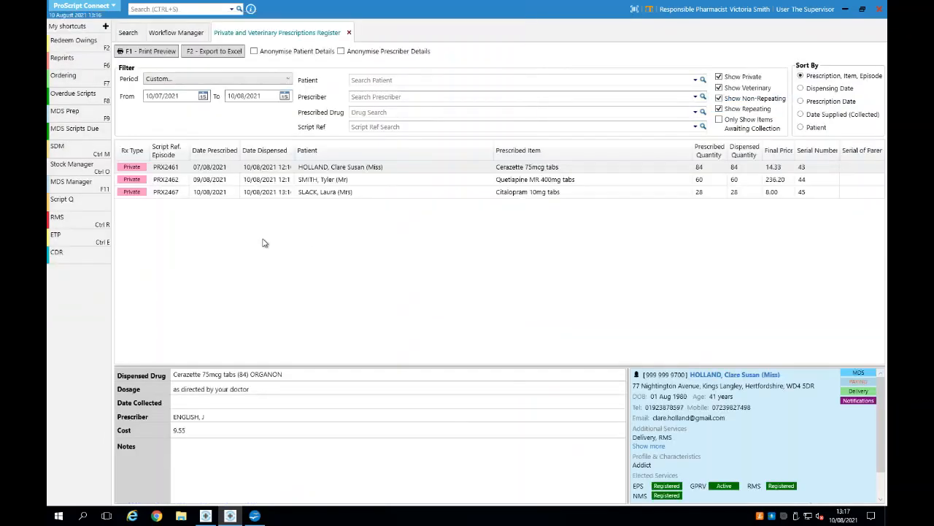
left_click(327, 193)
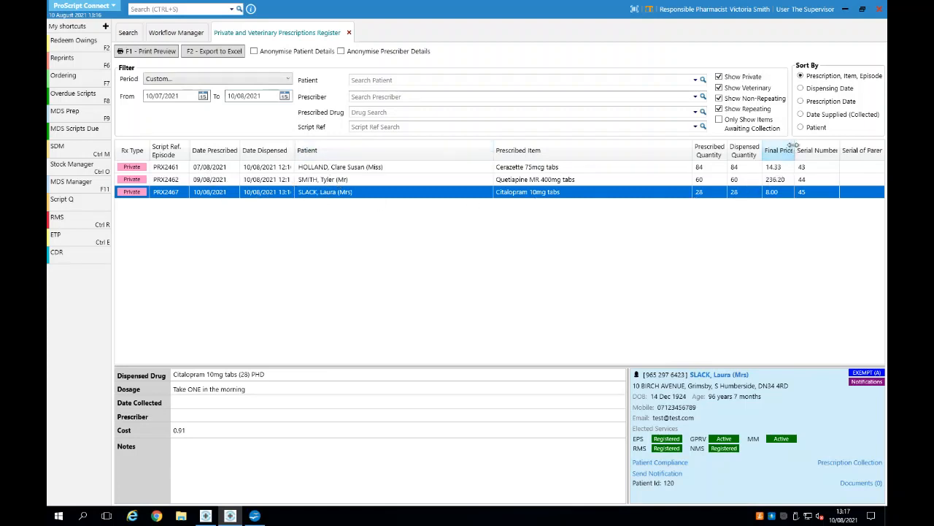
left_click_drag(796, 146, 802, 144)
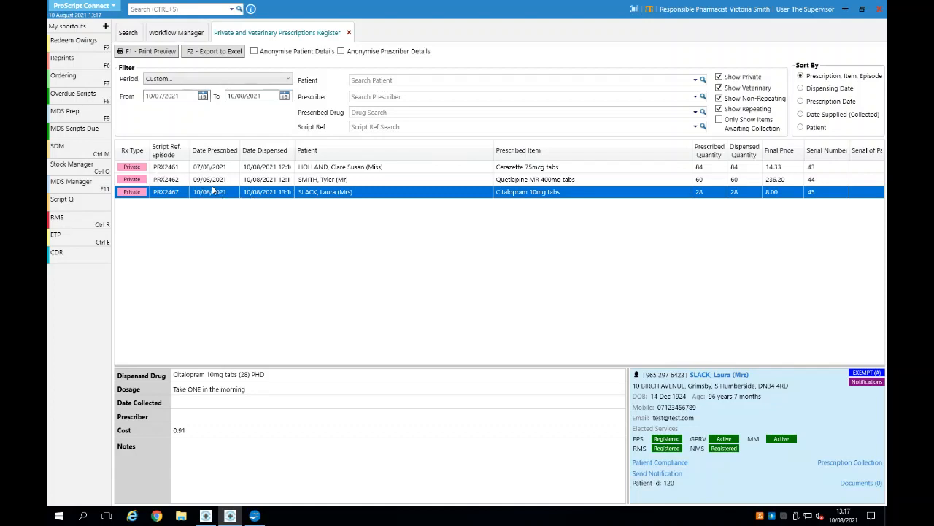
Examine the private prescription margin, fee and minimum charge in the Pricing application settings, save, and close the prescriptions register
left_click(103, 9)
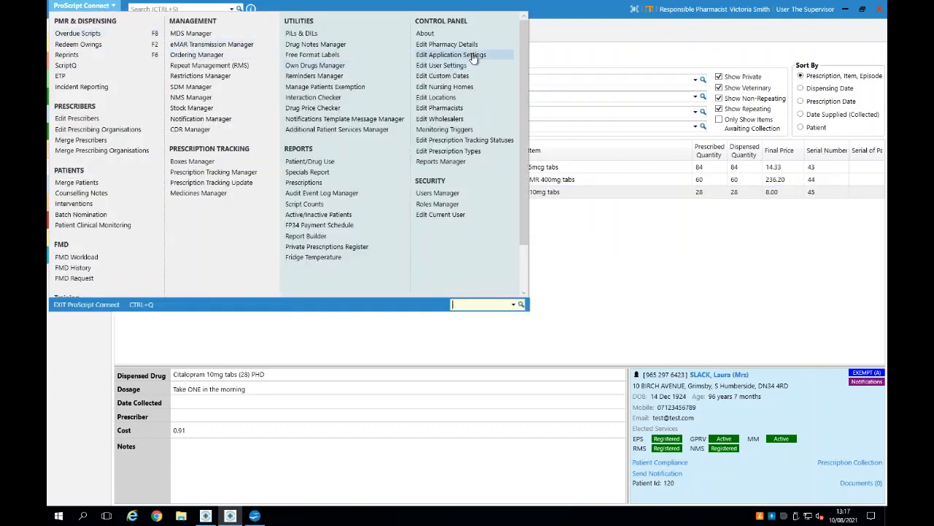
left_click(473, 56)
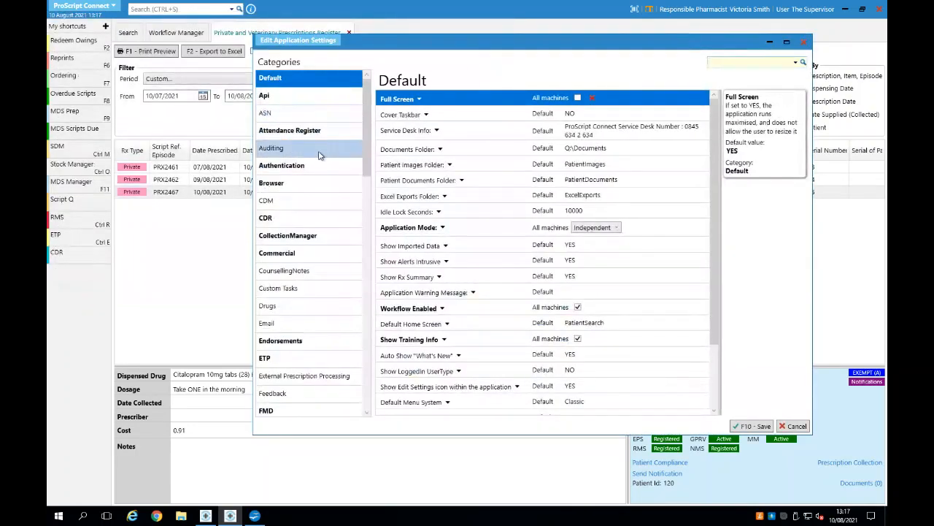
scroll(297, 168, "down", 7)
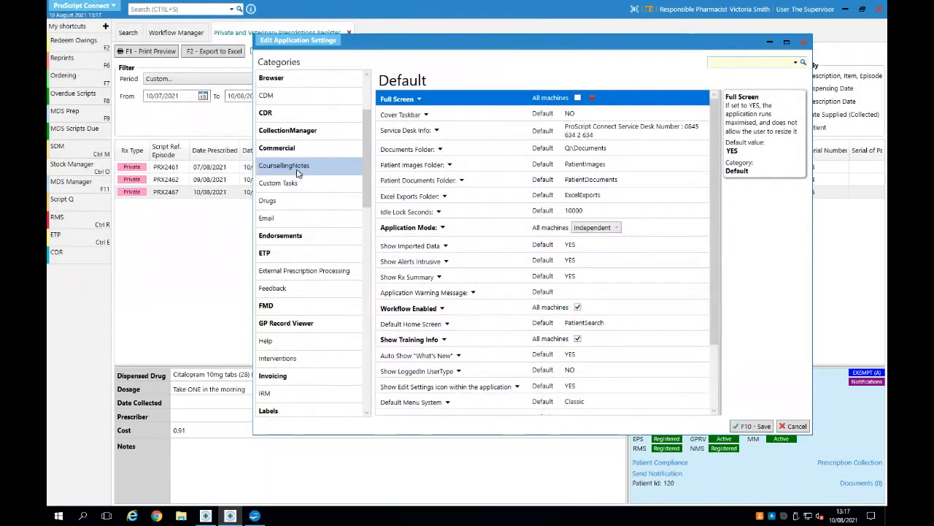
scroll(297, 180, "down", 3)
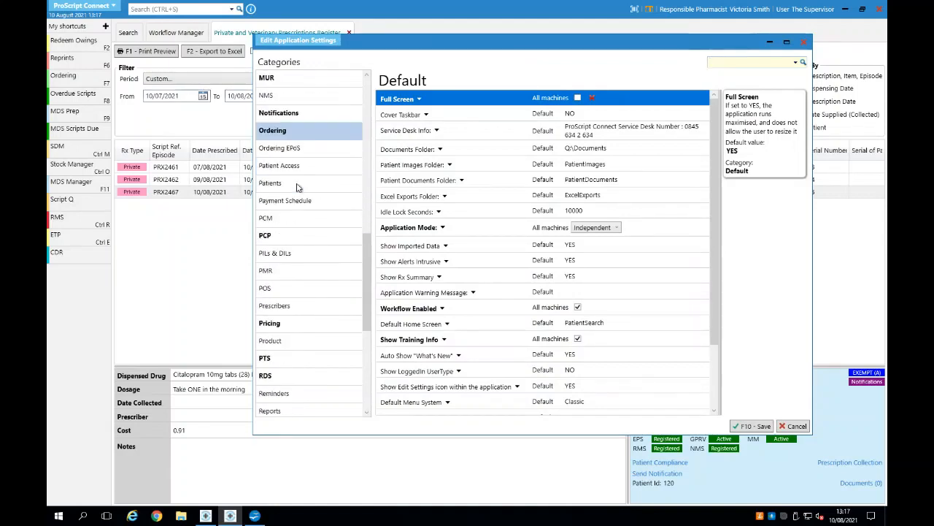
left_click(286, 330)
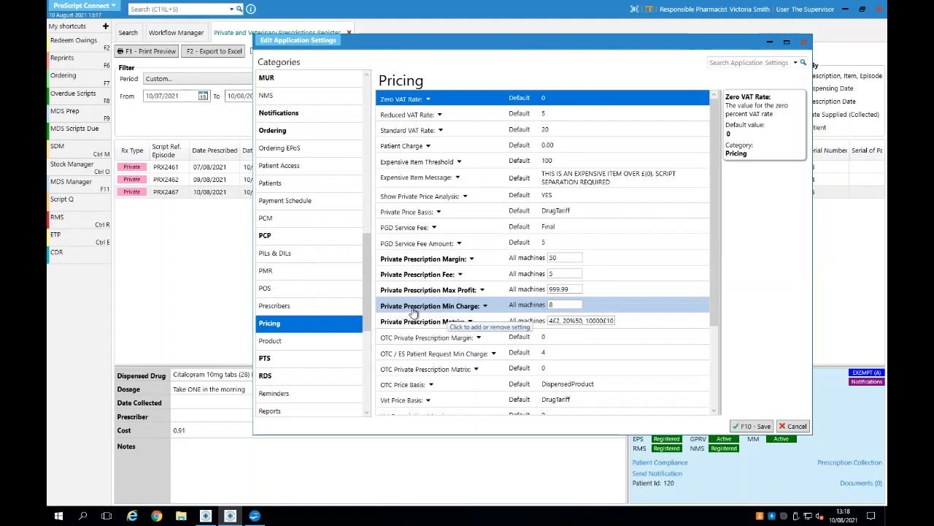
left_click(551, 307)
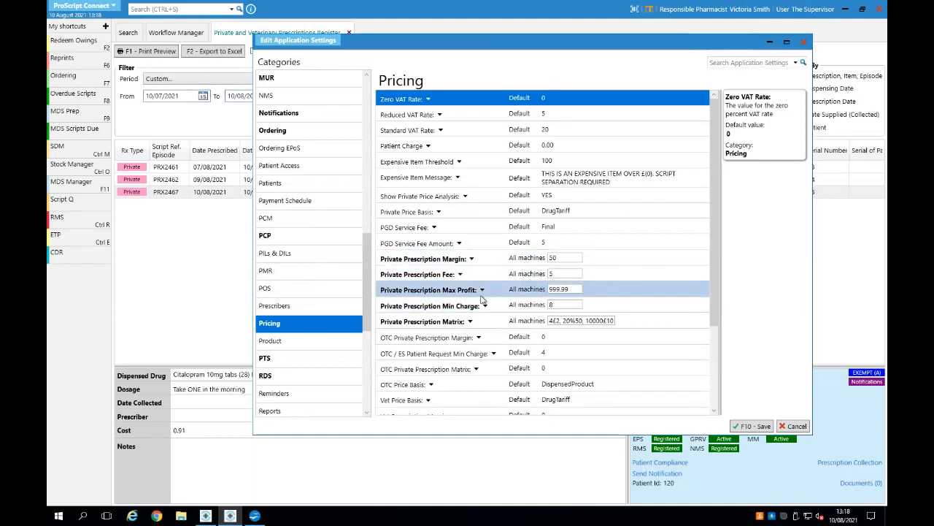
left_click(750, 428)
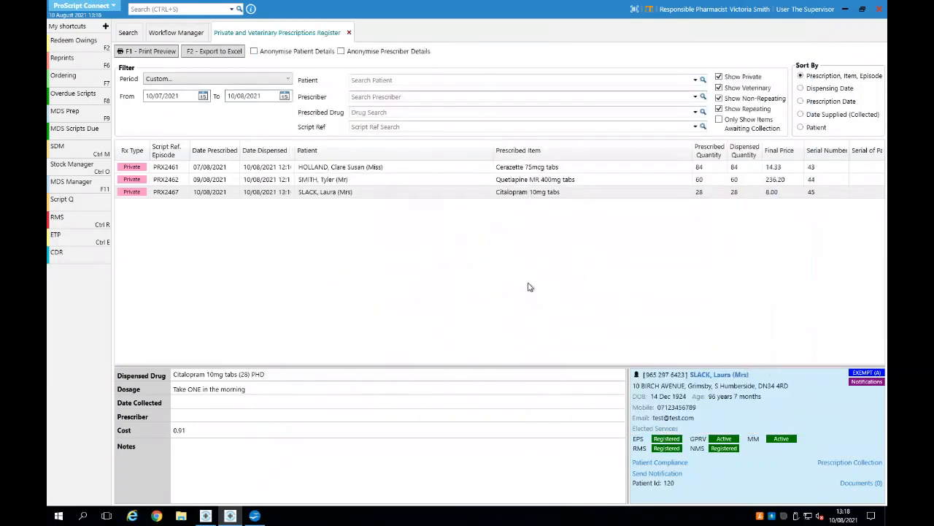
left_click(349, 32)
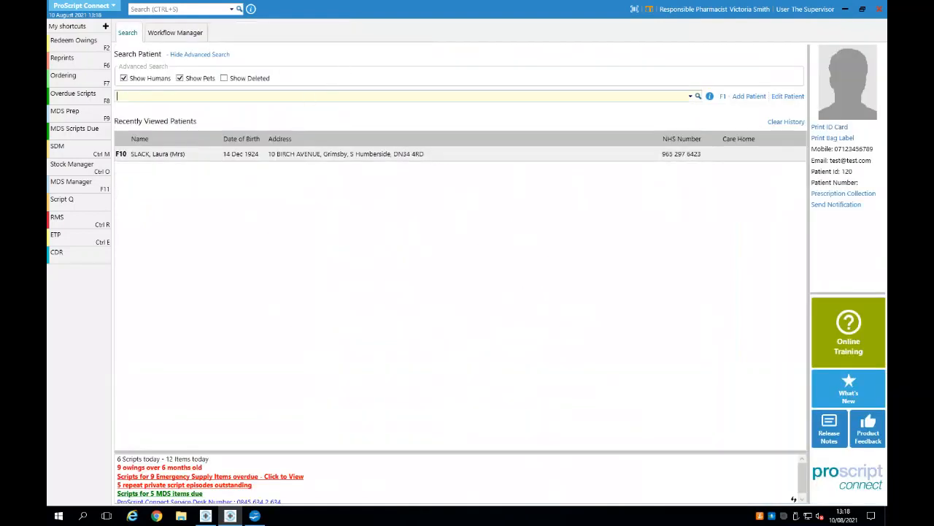
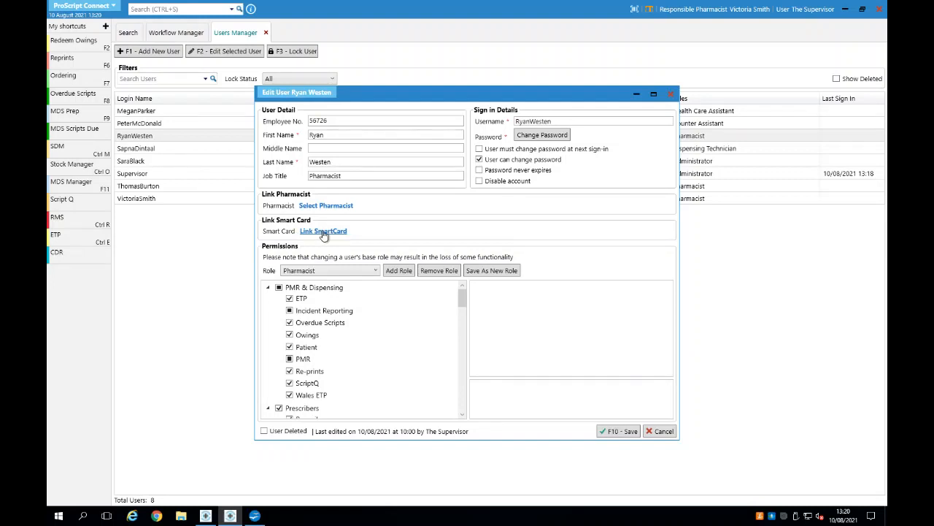
View the smart card linking option for the pharmacist's user account, cancel out without changes, and close the Users Manager
left_click(323, 232)
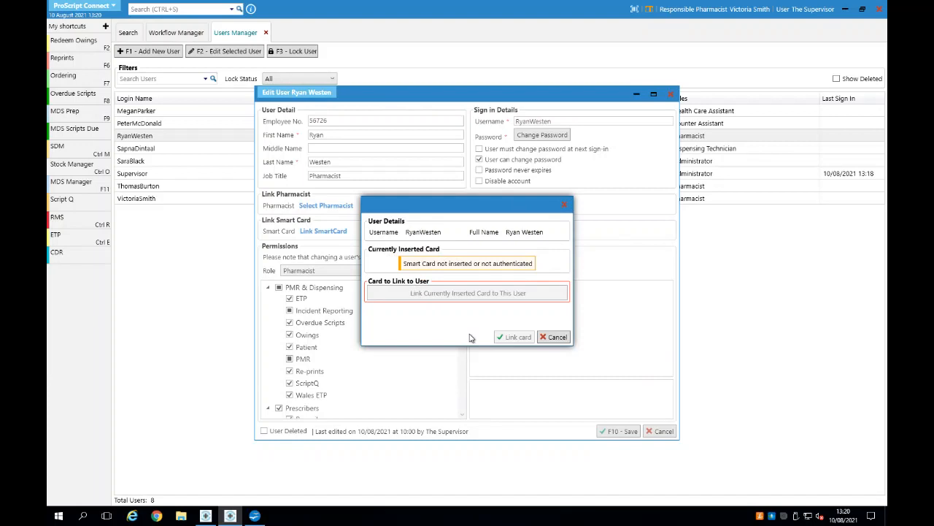
left_click(556, 337)
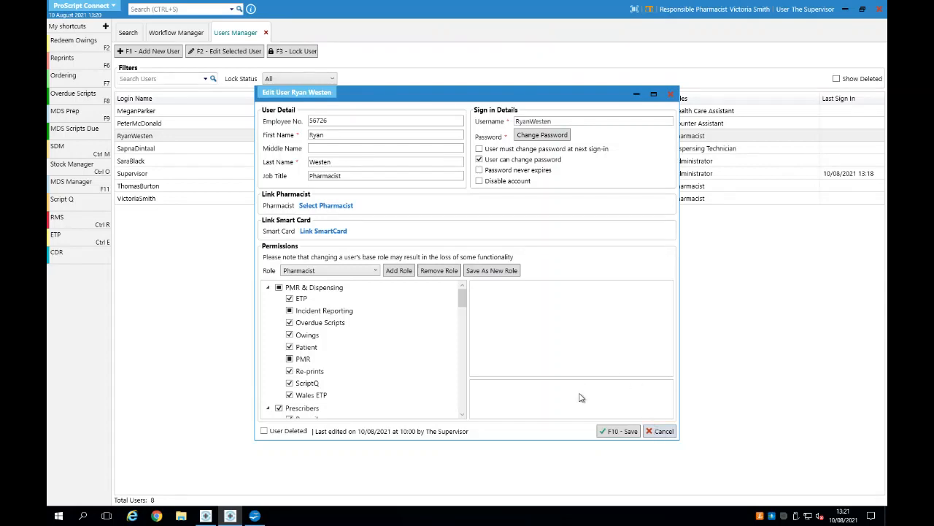
left_click(660, 431)
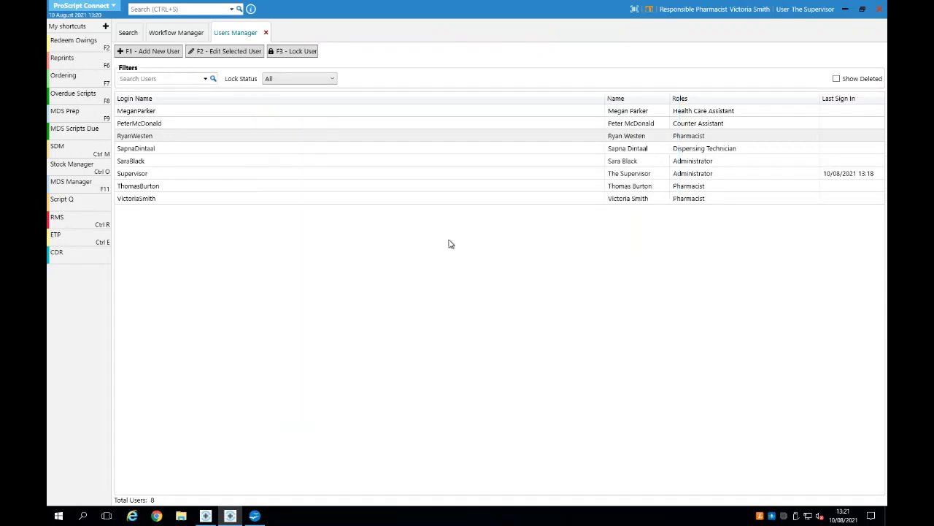
left_click(266, 33)
Open the application settings and search them for "smart"
left_click(104, 9)
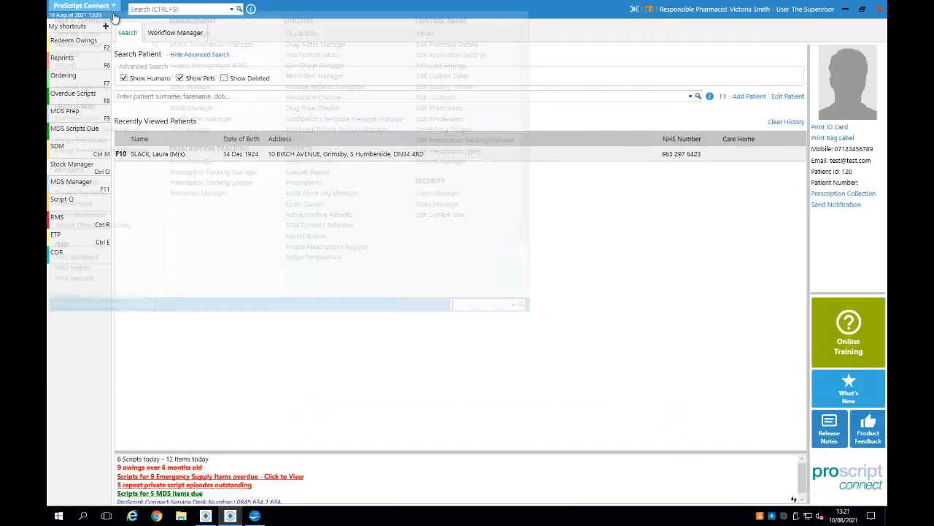
left_click(438, 55)
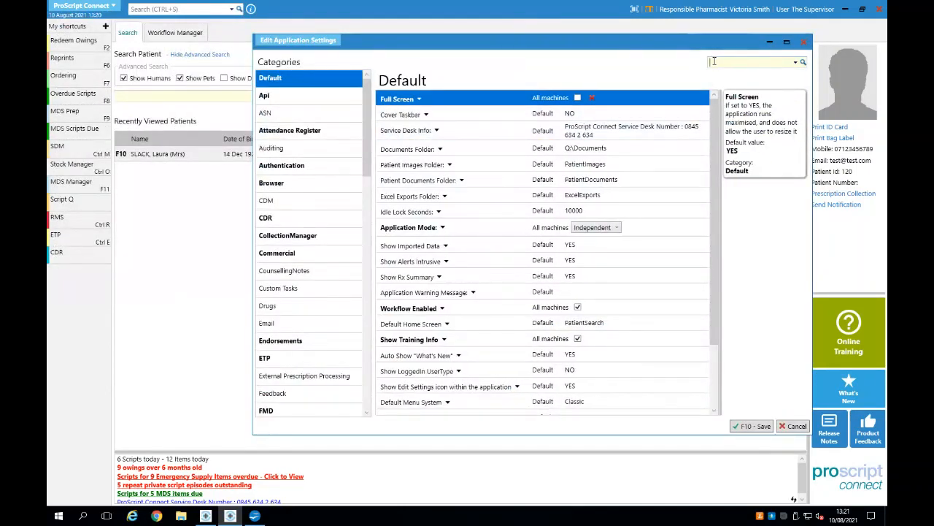
left_click(714, 62)
type("smart")
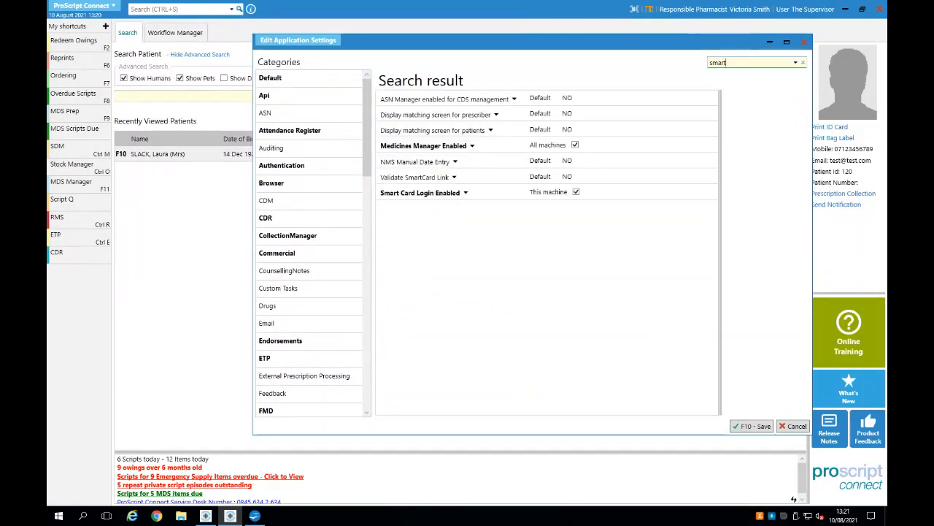
Narrow the application settings search to "smartcard", examine the Smart Card Login Enabled setting, and close the settings without changes
type("card")
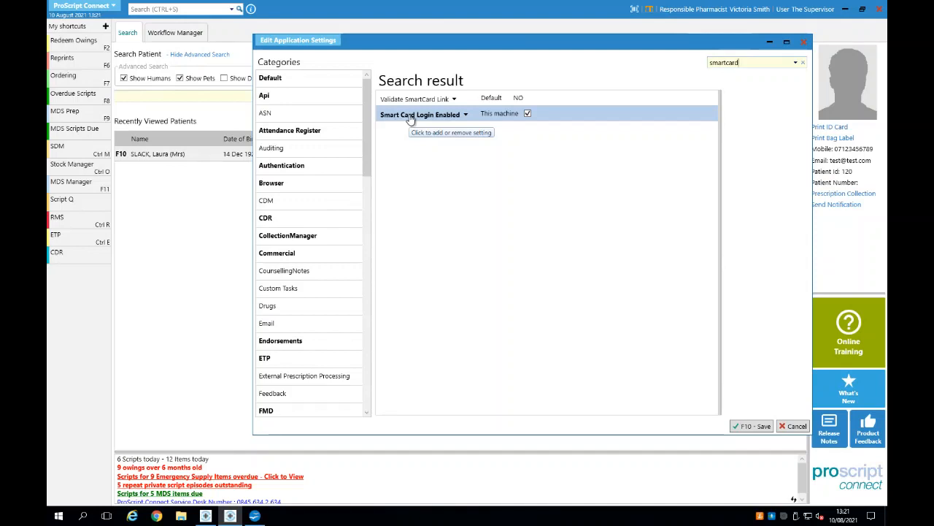
left_click(792, 426)
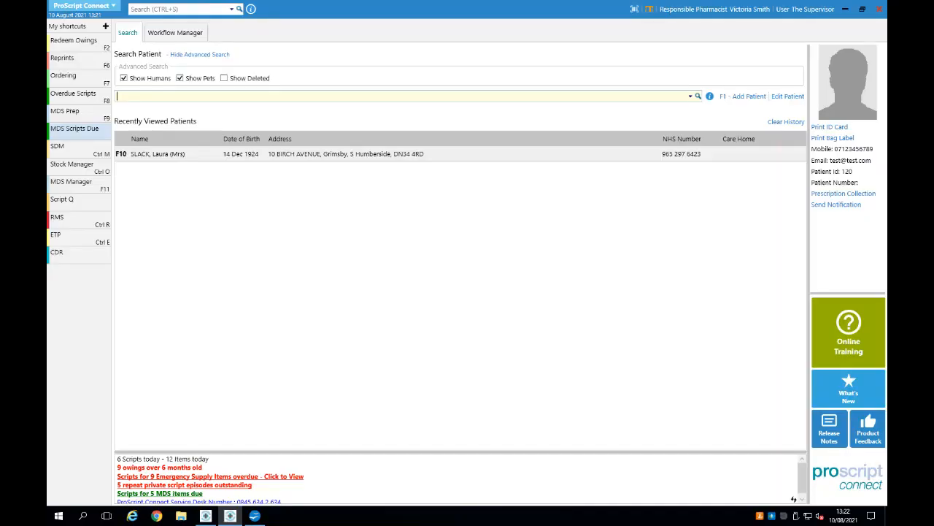
Search the National Prescriber Database for prescribing organisations in "wd24", and cancel out of both search windows without selecting one
left_click(91, 12)
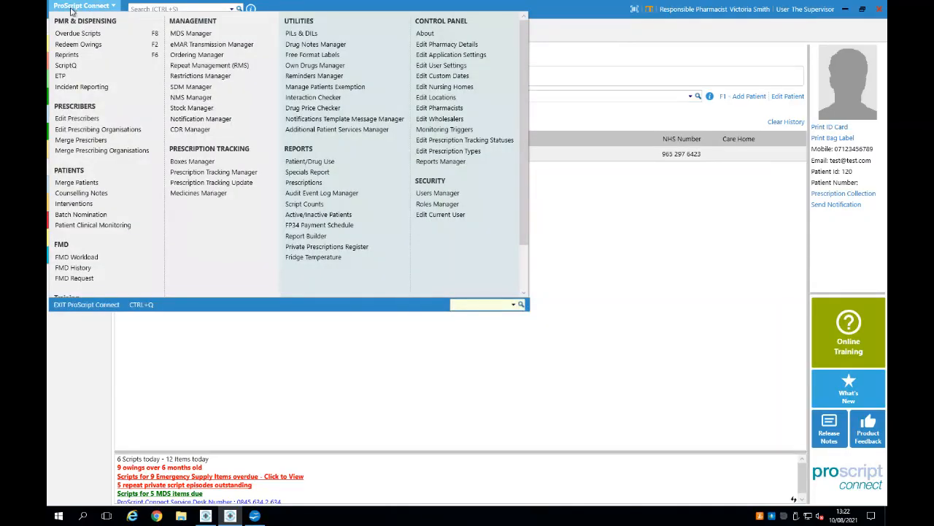
left_click(113, 131)
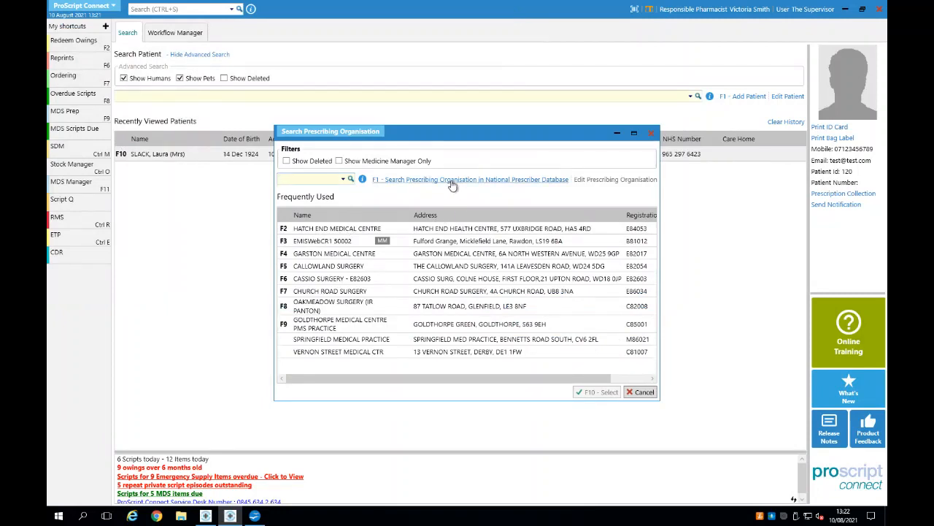
left_click(452, 182)
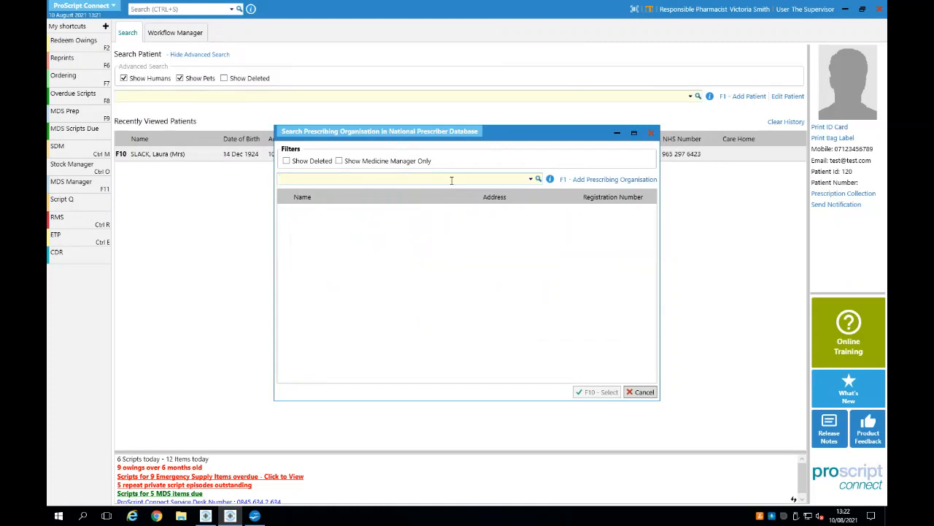
type("wd2")
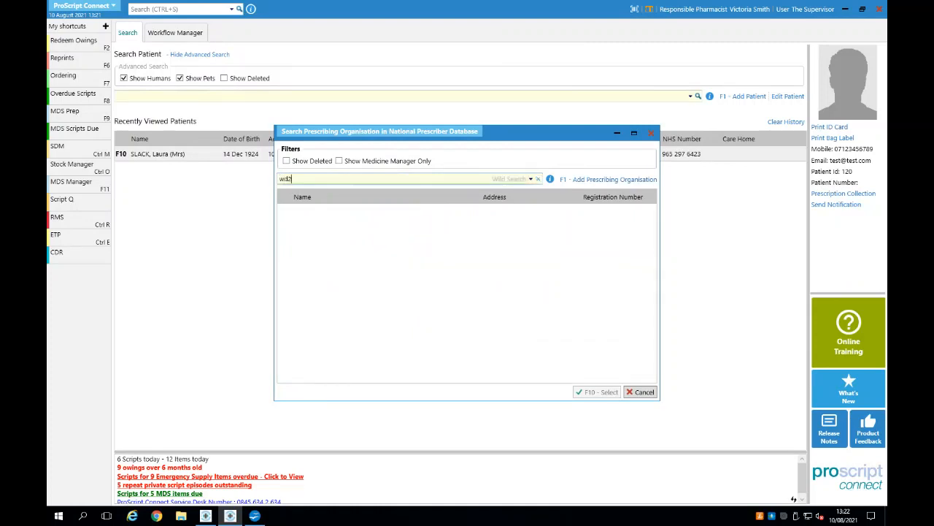
type("4")
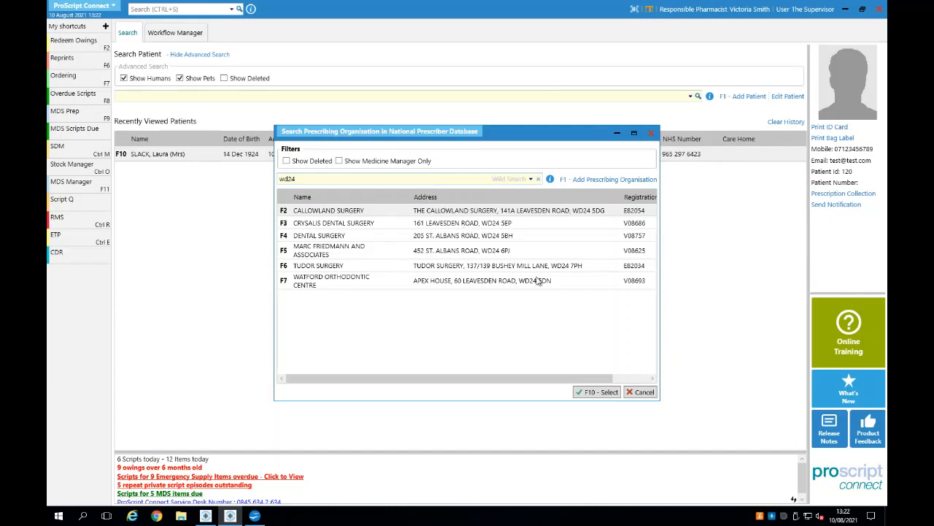
left_click(642, 394)
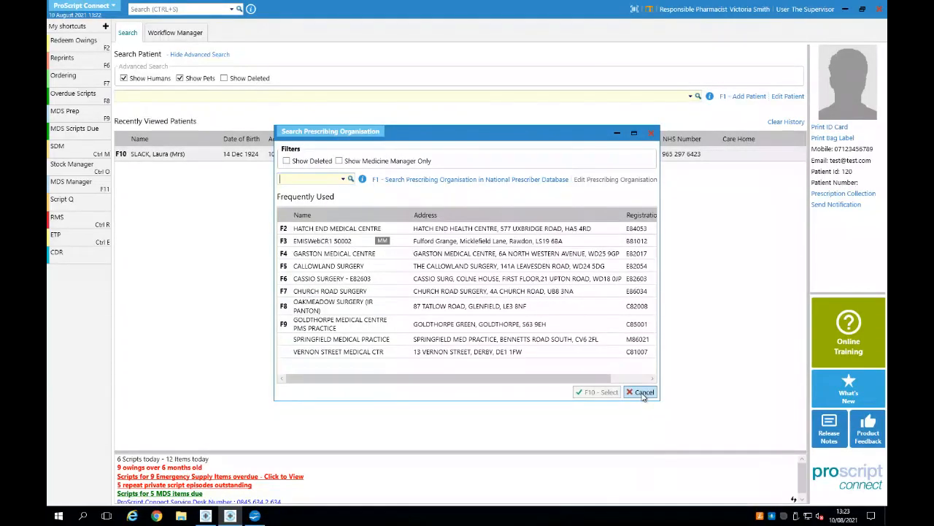
left_click(644, 396)
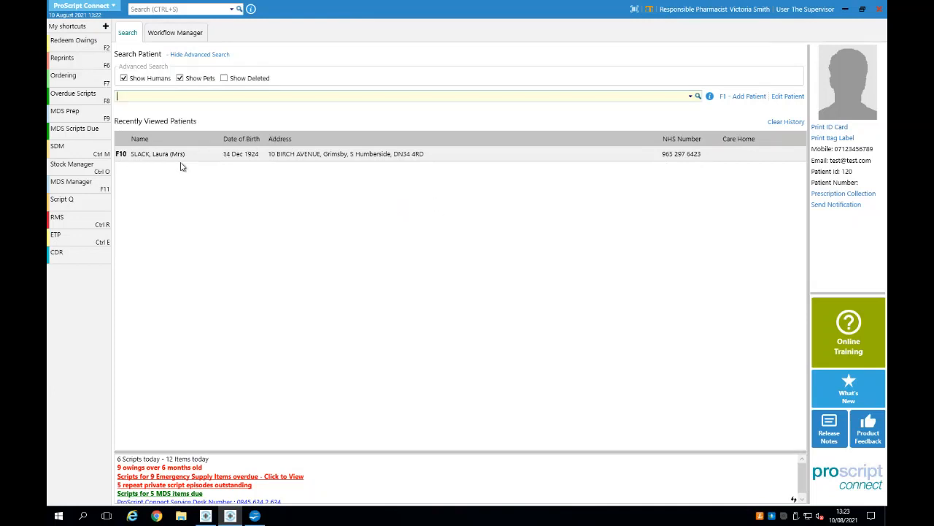
View the Colbrook House patient list in MDS Manager, and look up its first resident by surname in the patient search
left_click(81, 186)
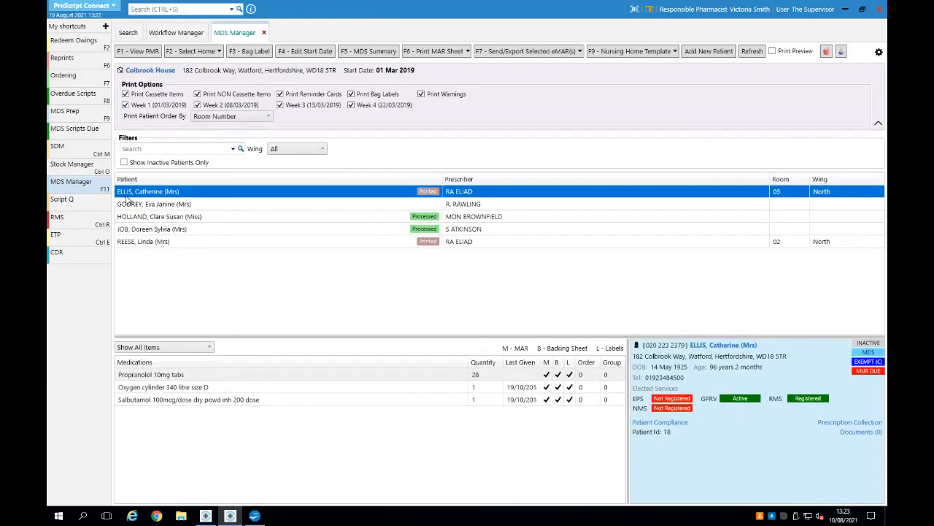
left_click(130, 33)
type("ellis")
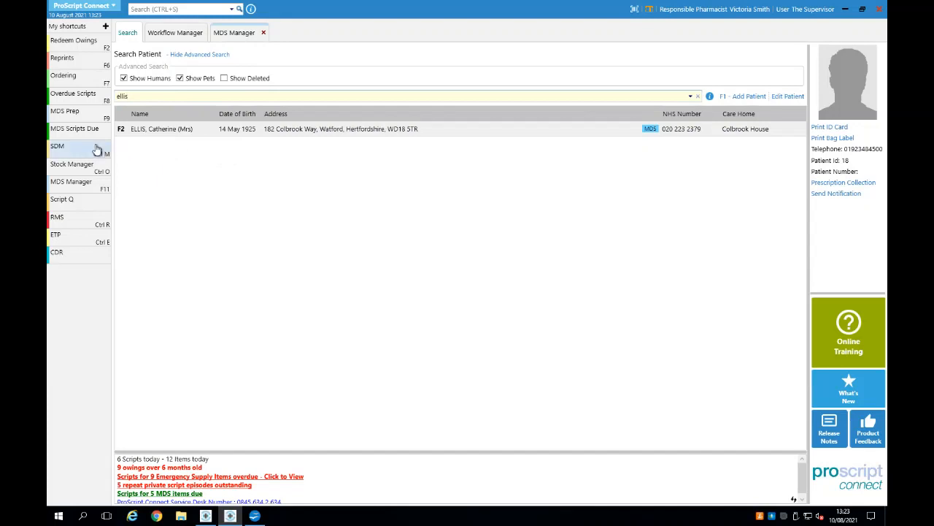
Examine the Settings and Other options of the MDS Manager's Community Patient Template, and save the template
left_click(70, 183)
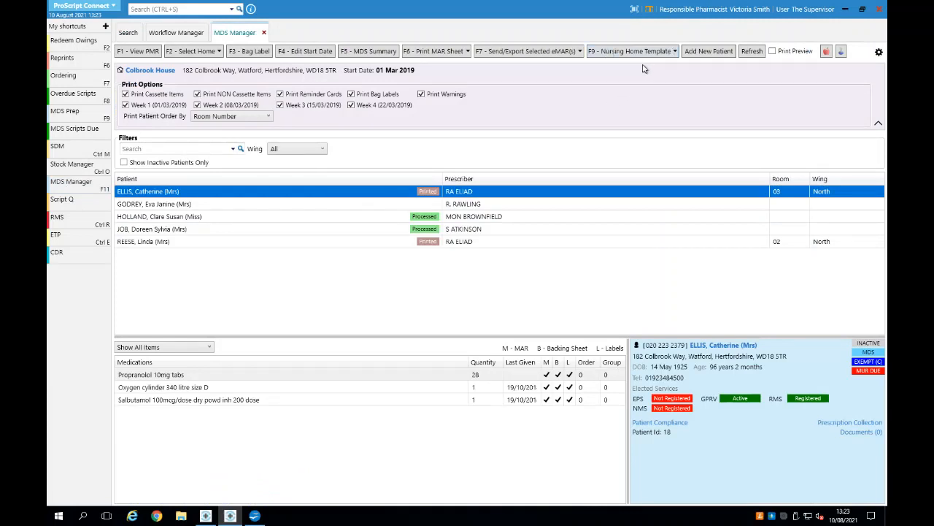
left_click(675, 51)
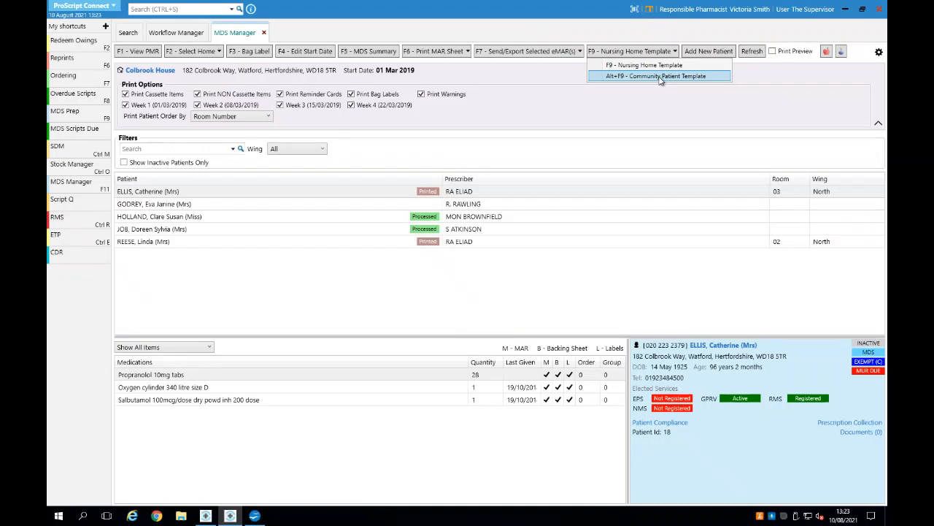
left_click(659, 77)
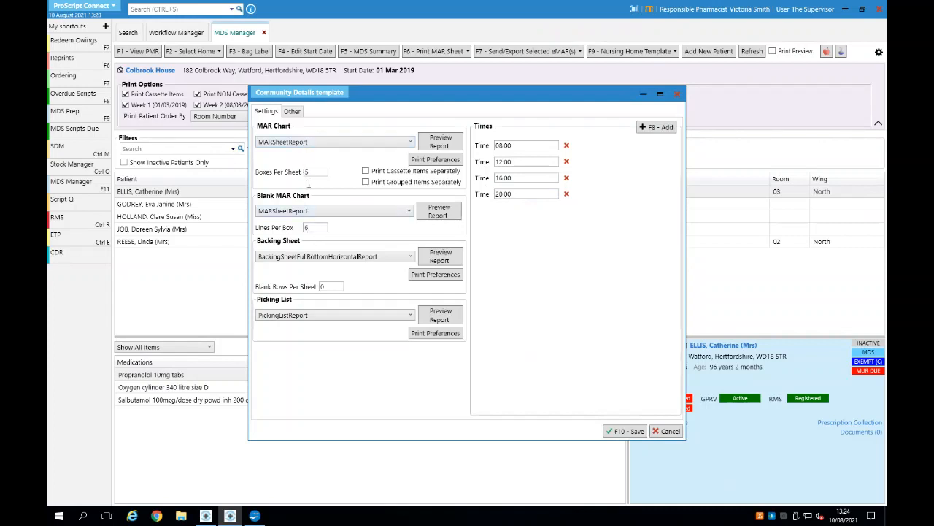
left_click(295, 112)
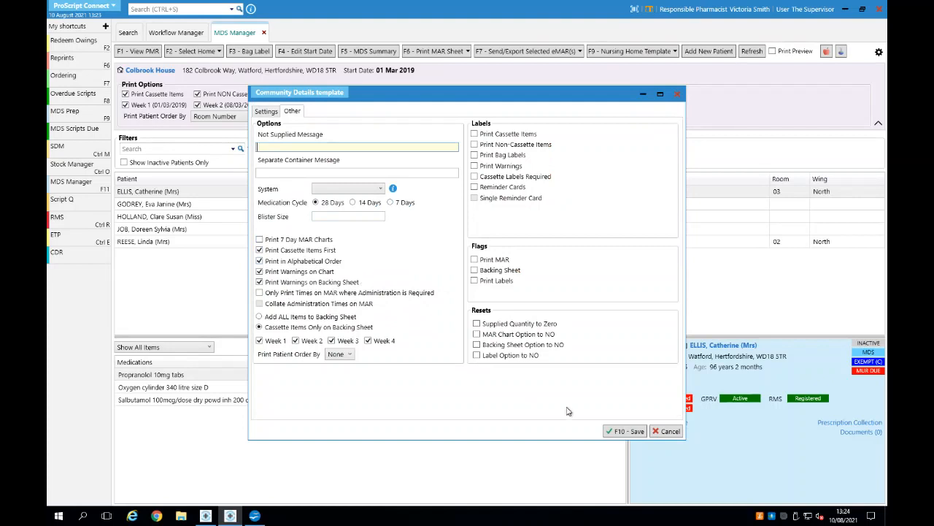
left_click(636, 434)
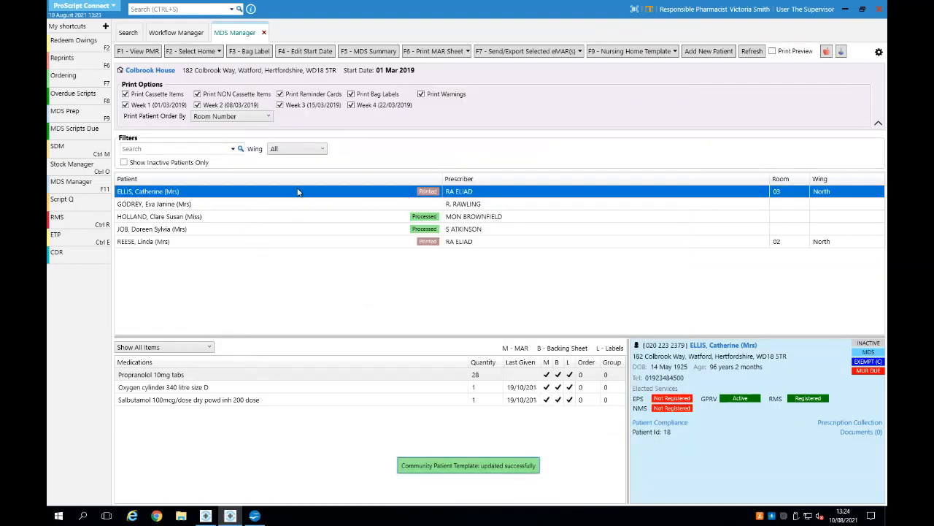
Search for a non-MDS patient by the start of the surname, open the medication record, and confirm the exemption warning
left_click(129, 33)
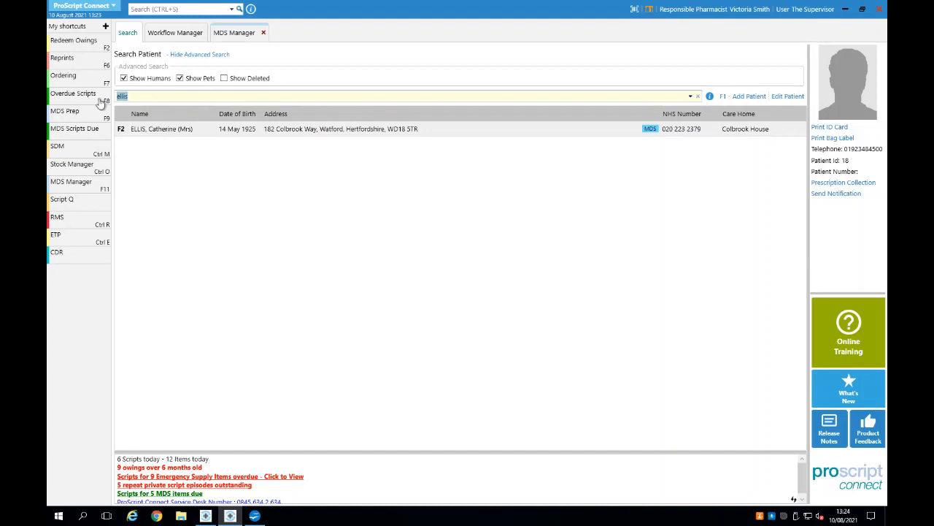
type("wi")
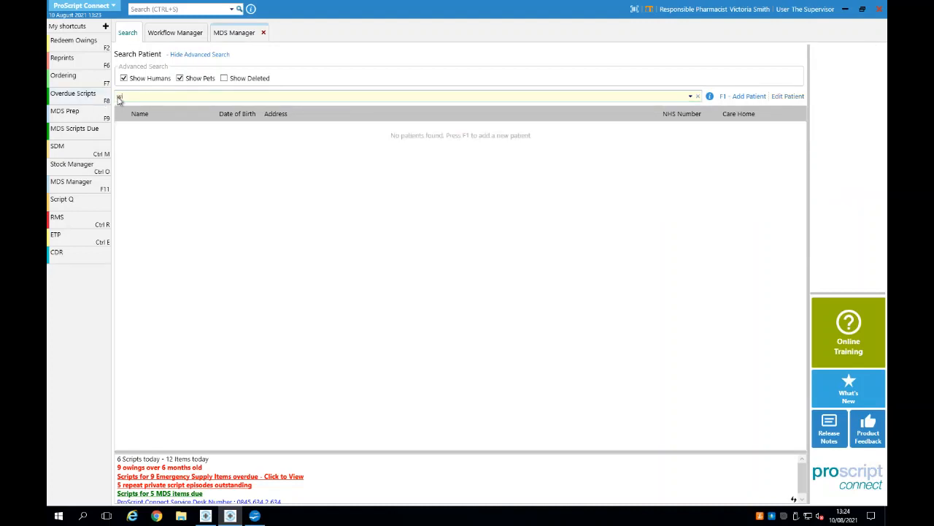
key("BackSpace")
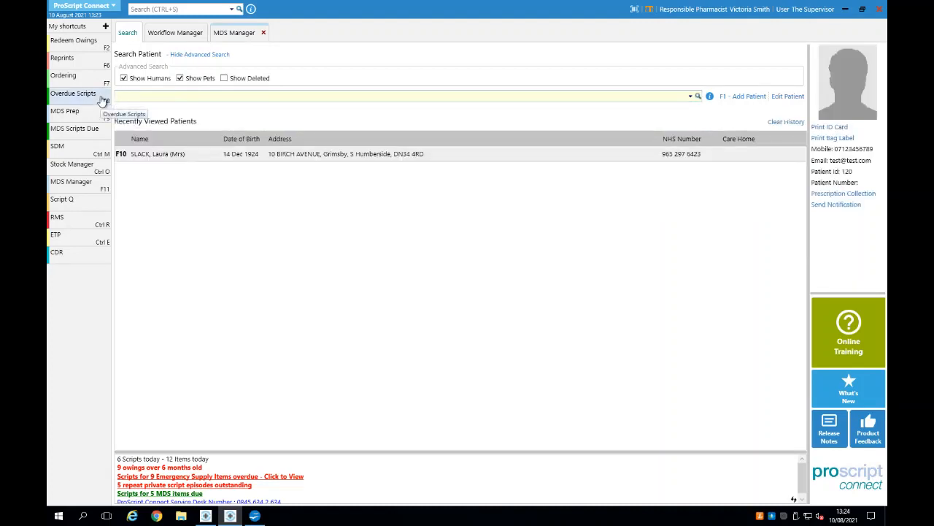
type("go")
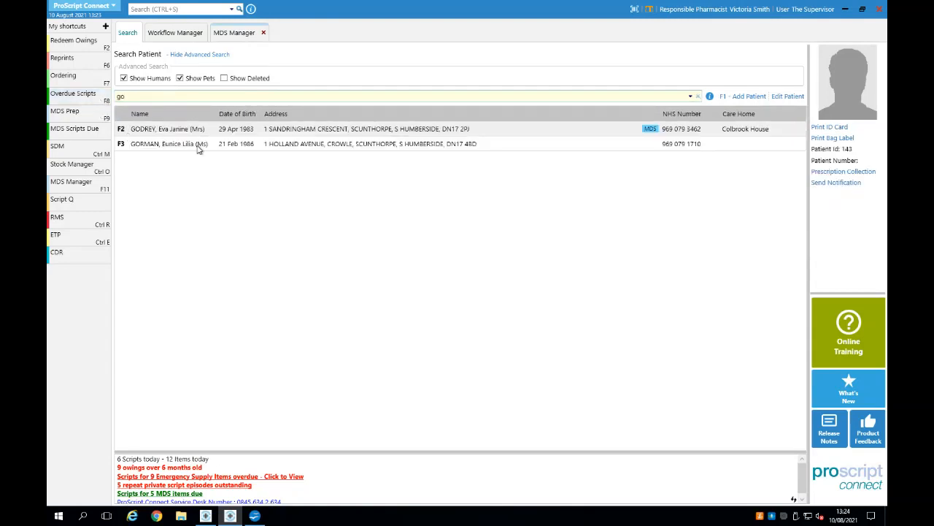
double_click(198, 149)
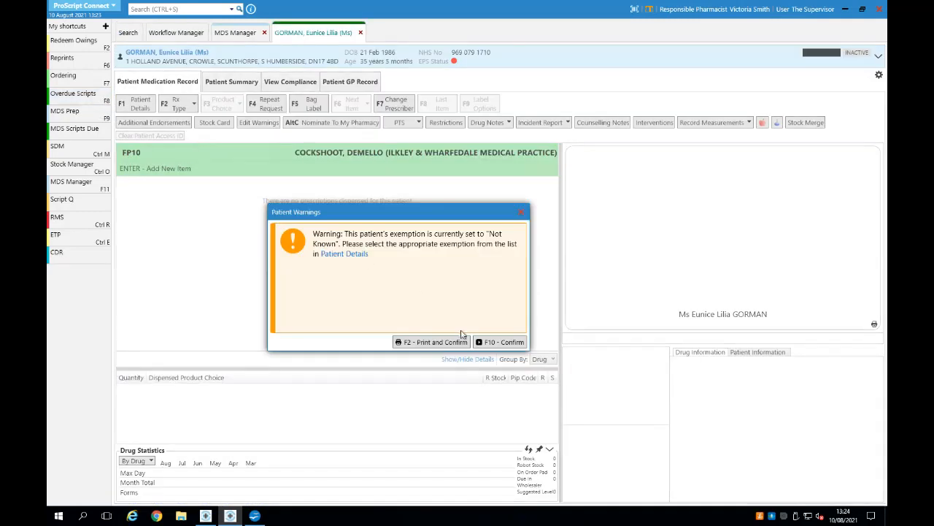
left_click(496, 343)
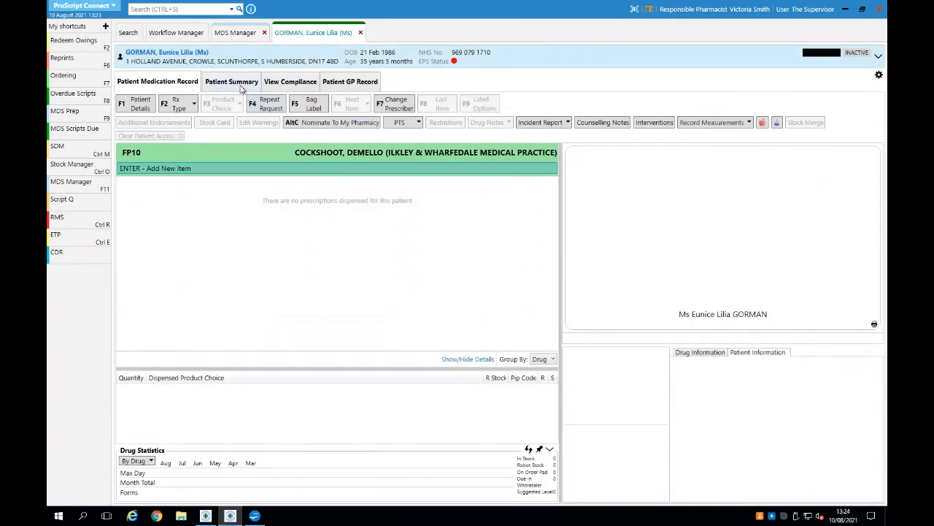
View the Join Community settings for a new community patient from the patient's details, and cancel out of both forms
left_click(136, 106)
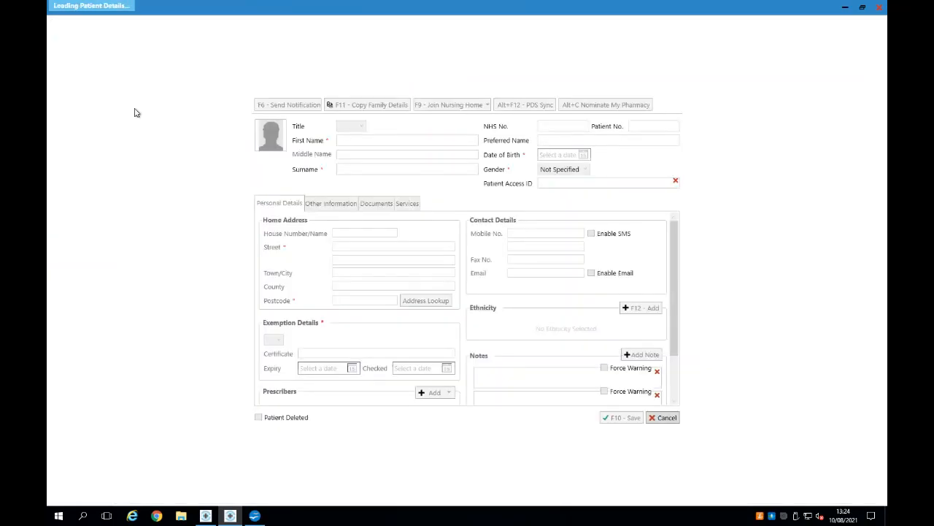
left_click(282, 25)
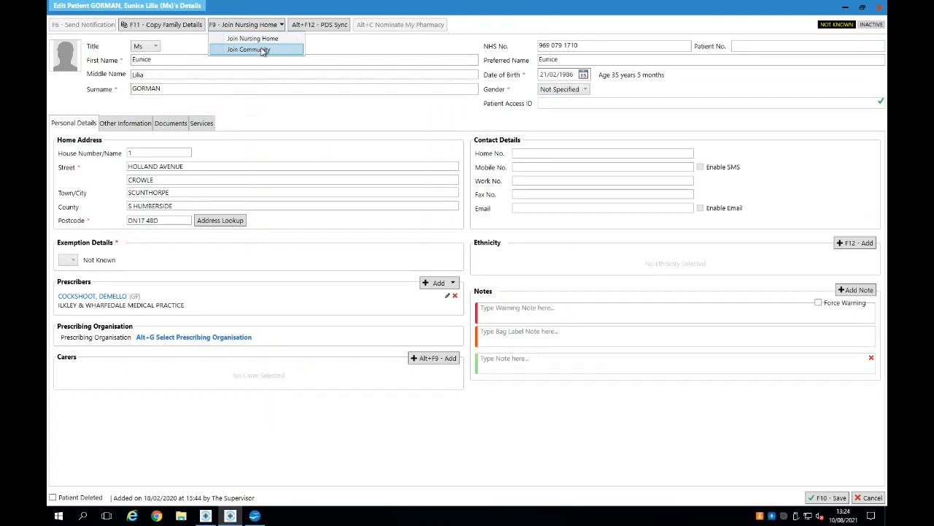
left_click(263, 50)
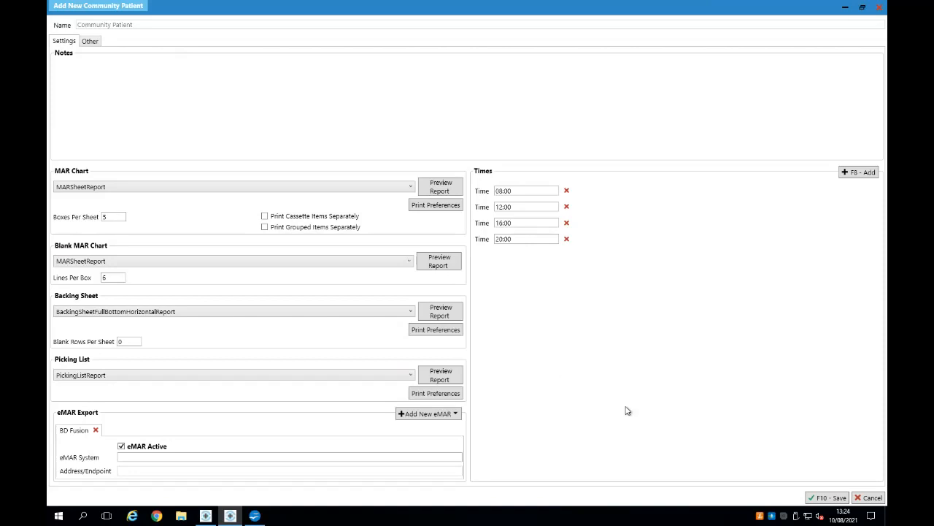
left_click(871, 499)
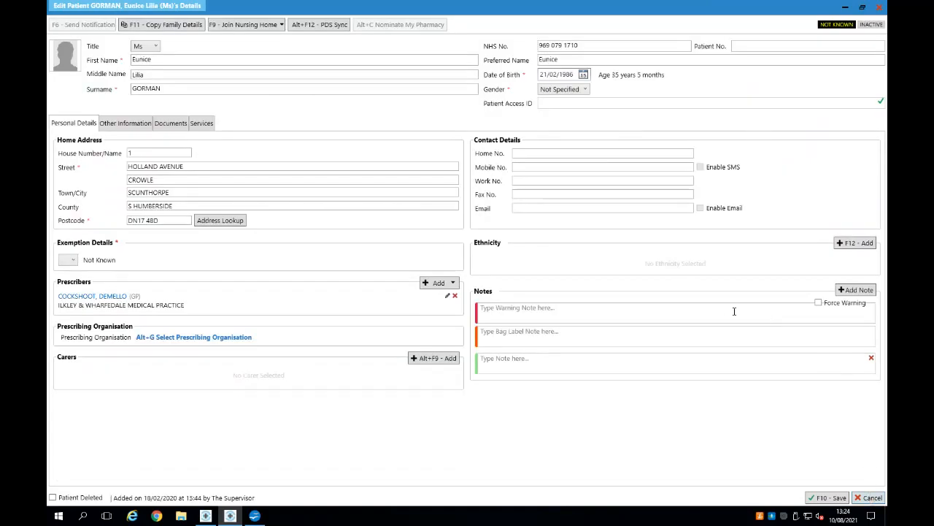
left_click(863, 497)
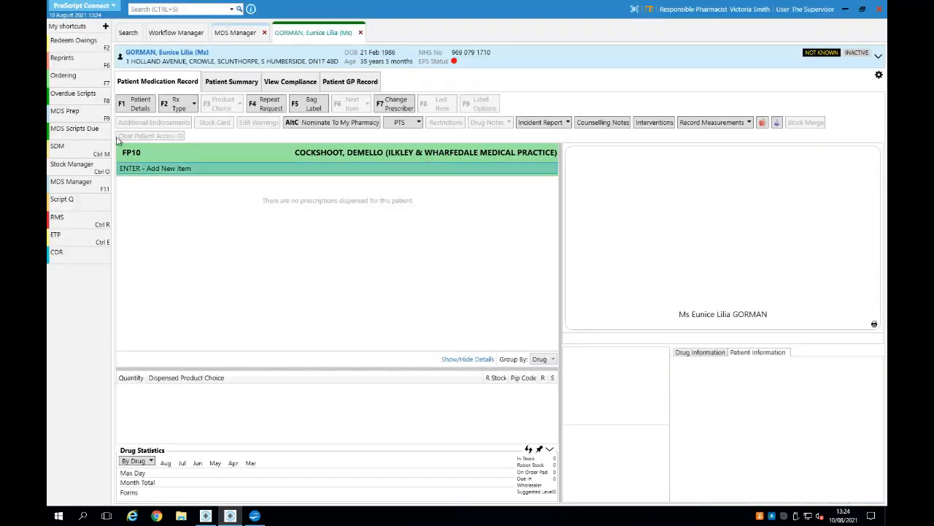
Examine the Settings and Other options in Colbrook House's nursing home details from MDS Manager, and cancel without changes
left_click(73, 192)
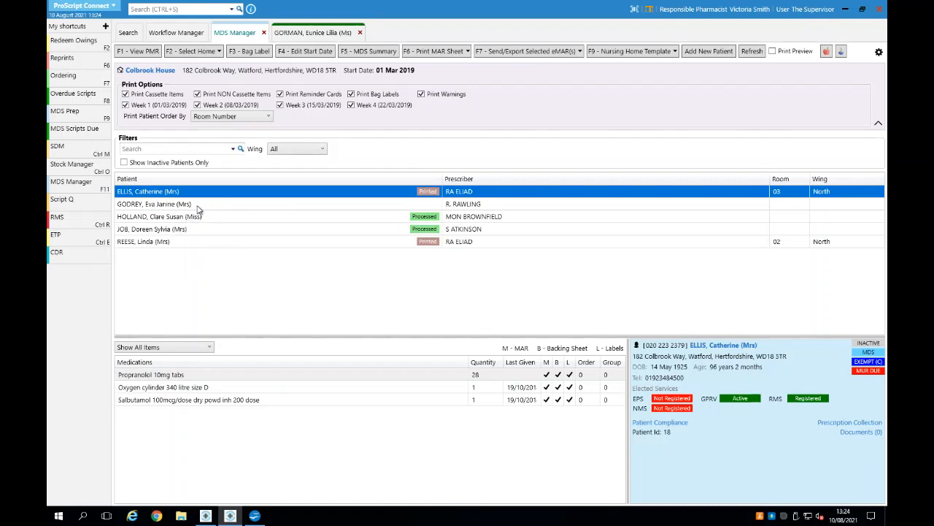
left_click(150, 71)
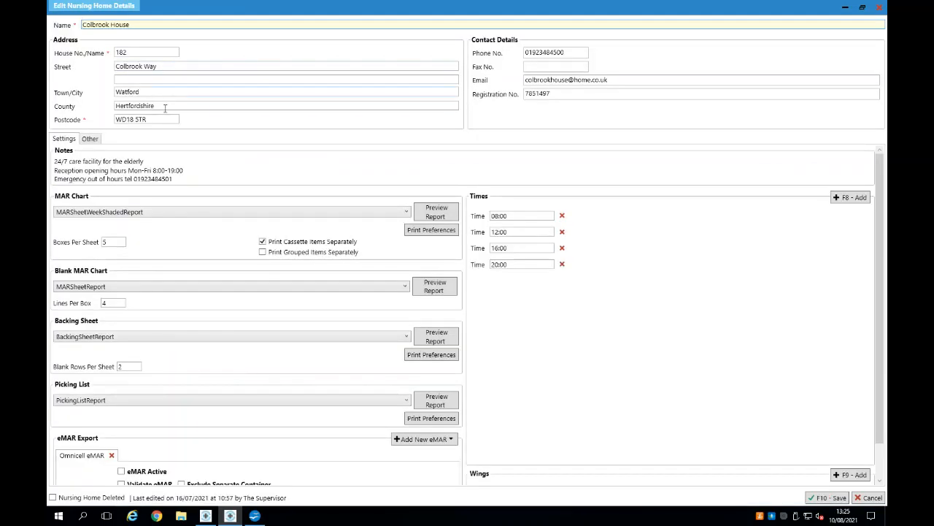
left_click(90, 139)
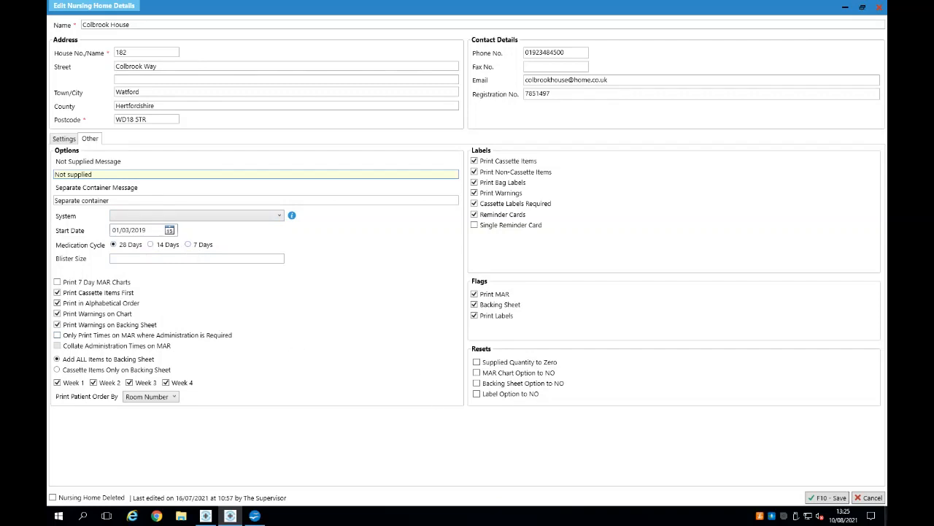
left_click(869, 496)
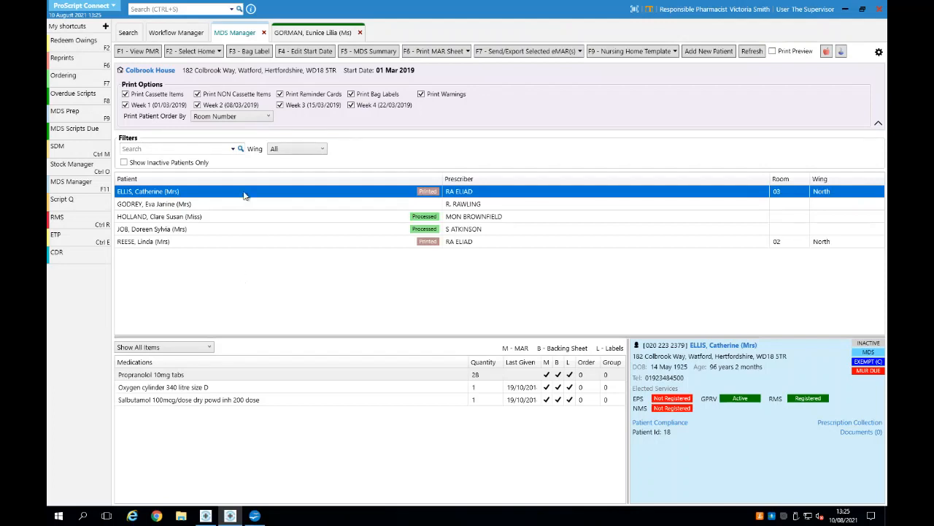
Enable Print Preview in MDS Manager, view the patient selection for printing MAR sheets, and cancel without printing
left_click(772, 51)
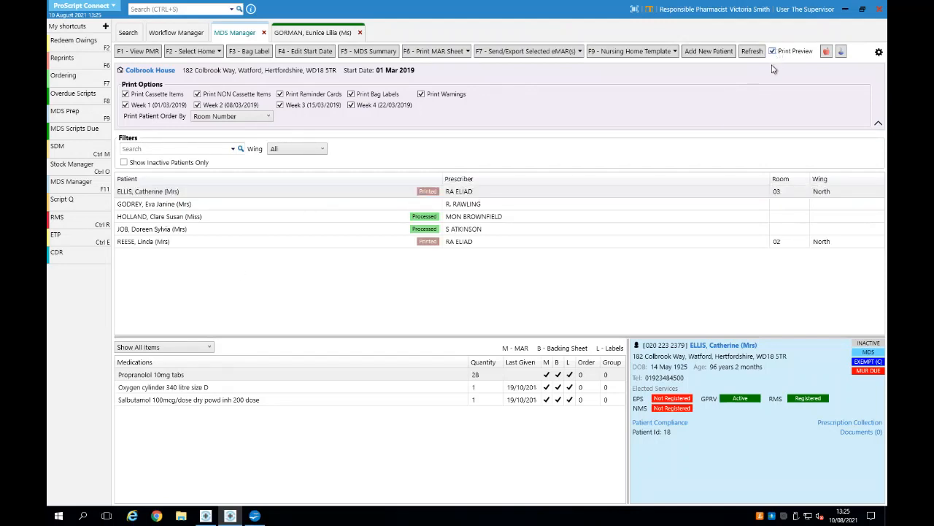
left_click(451, 53)
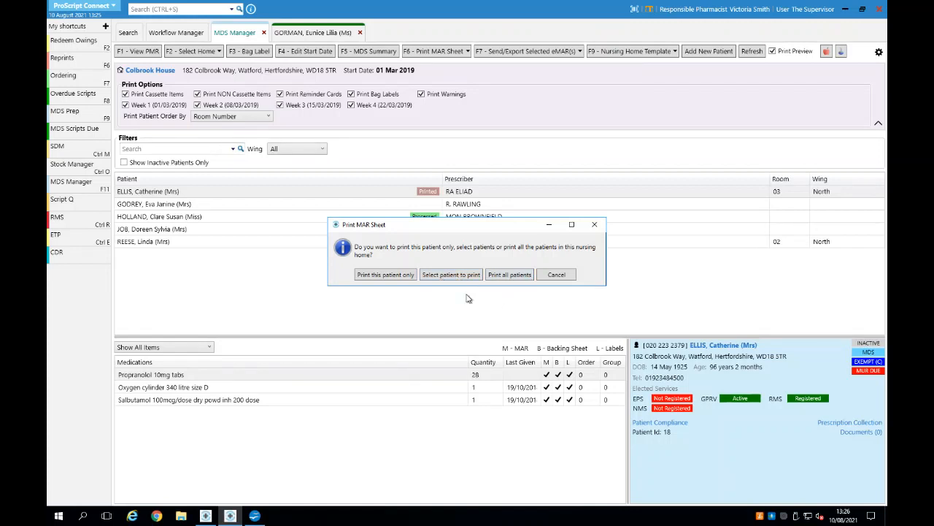
left_click(449, 276)
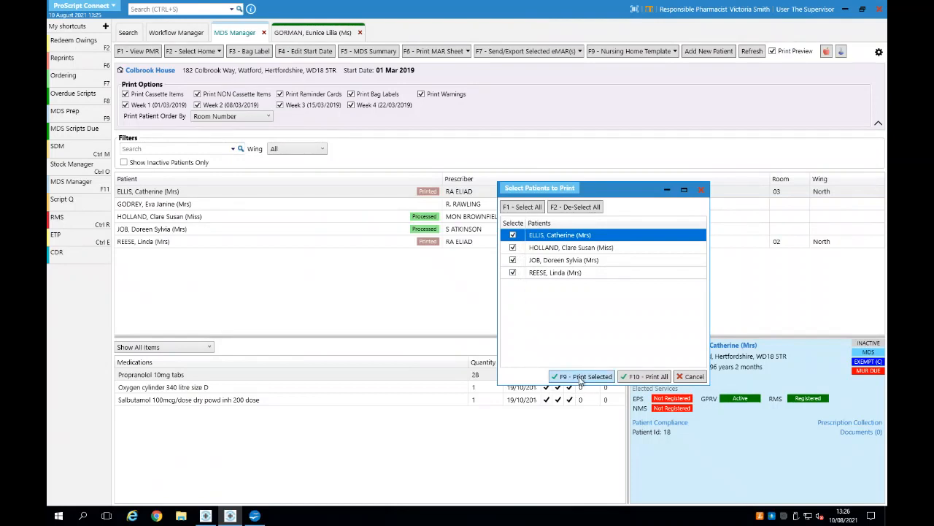
left_click(691, 377)
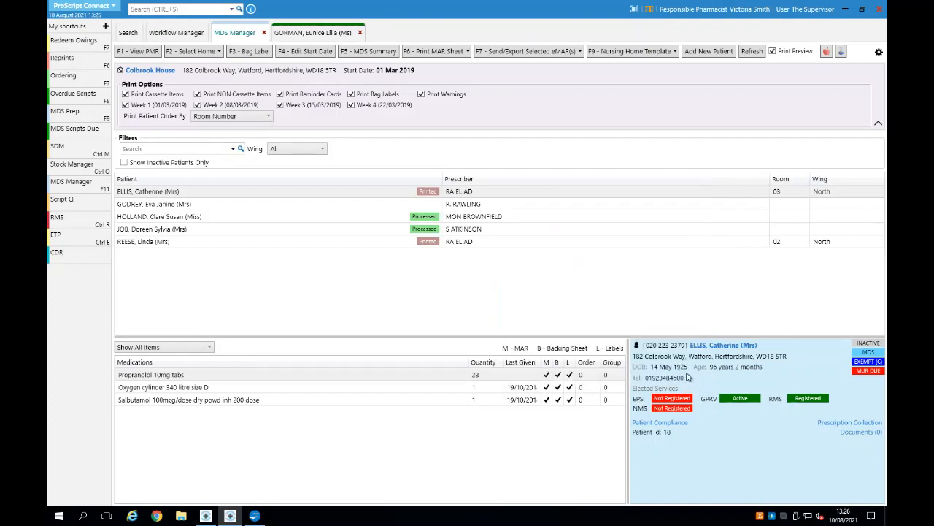
Close the patient record and MDS Manager, examine the Ordering category in the application settings, and cancel without changes
left_click(362, 34)
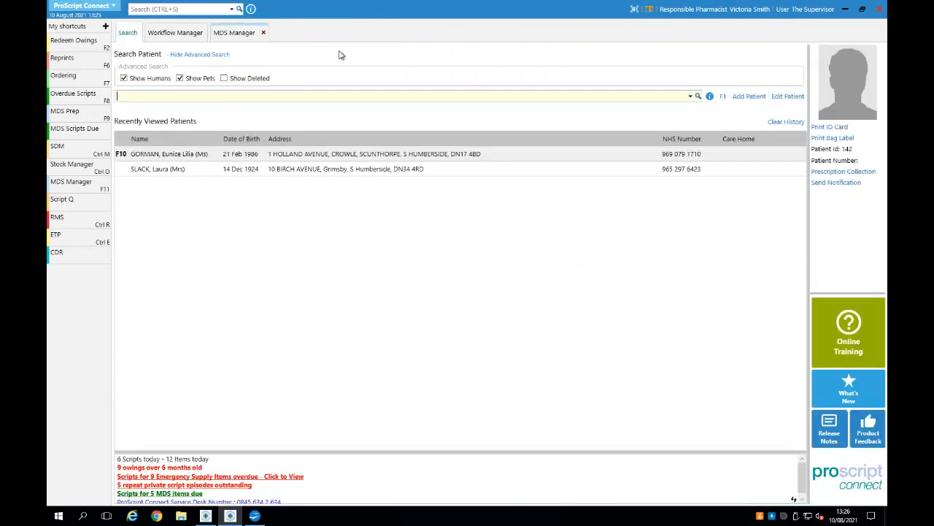
left_click(266, 36)
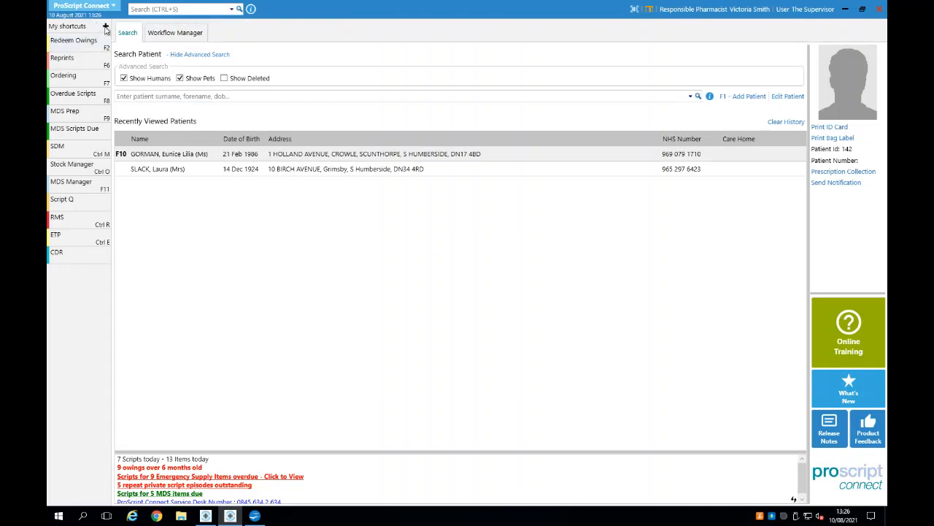
left_click(92, 6)
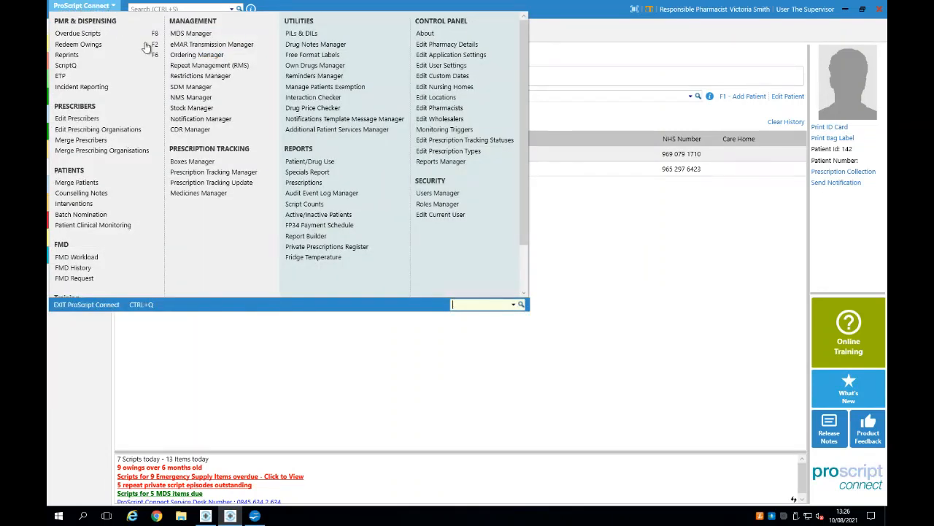
left_click(440, 55)
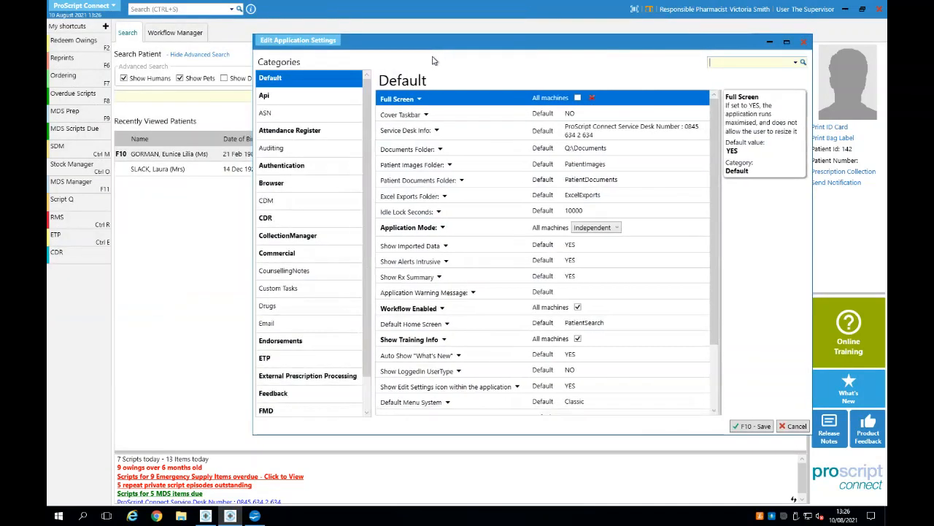
scroll(299, 139, "down", 5)
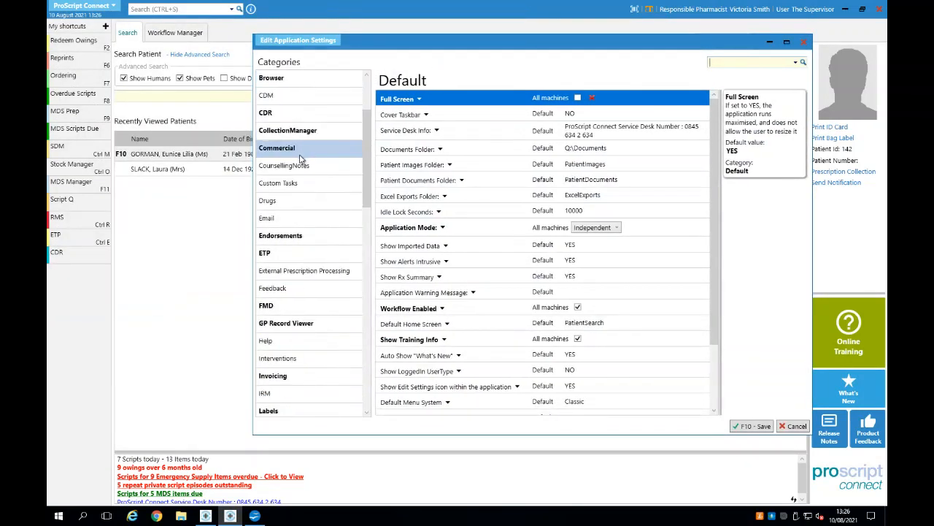
scroll(300, 159, "down", 2)
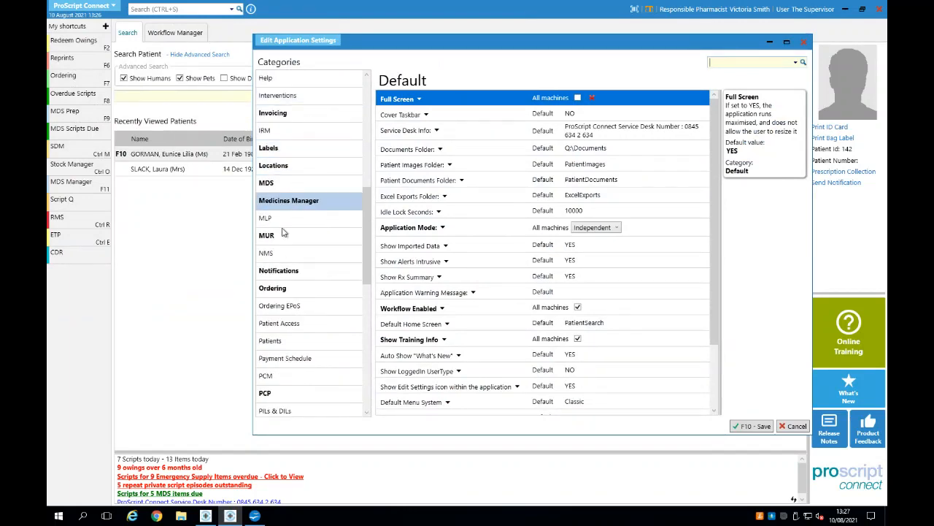
left_click(275, 289)
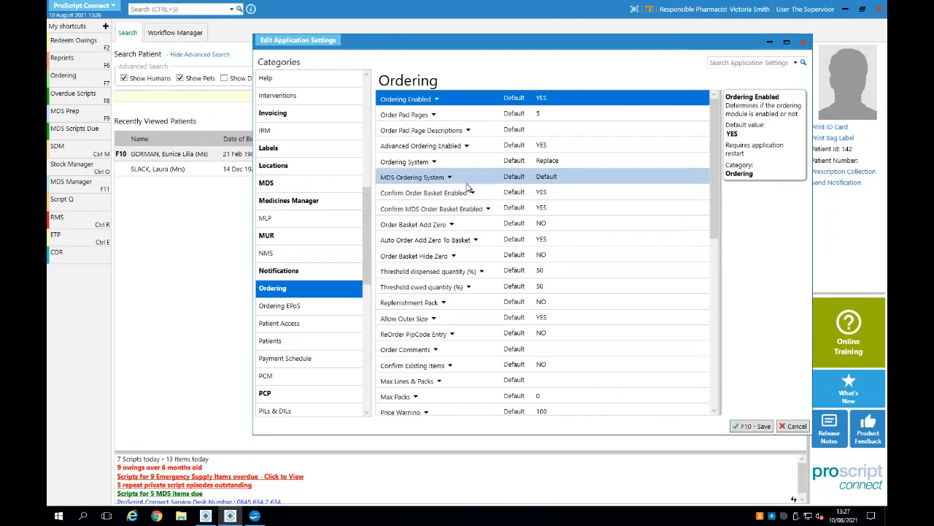
scroll(466, 197, "down", 10)
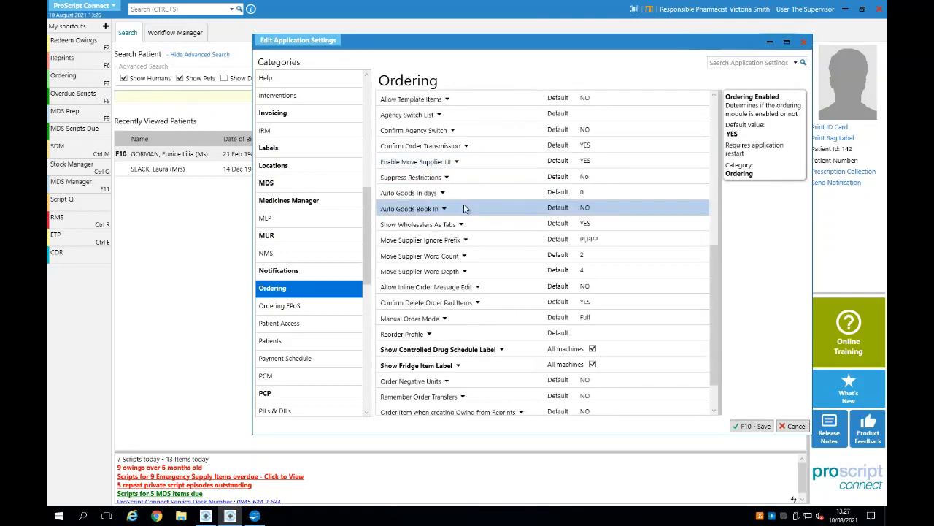
scroll(464, 208, "down", 1)
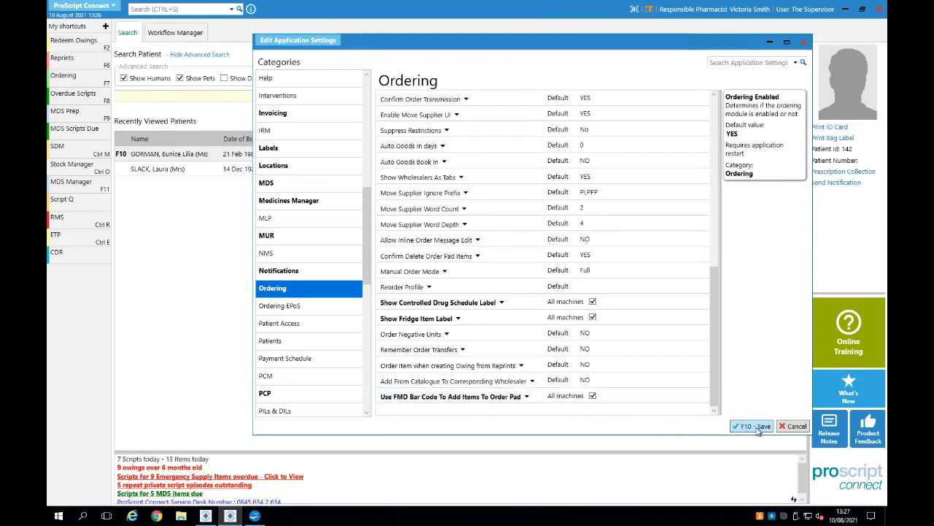
left_click(788, 427)
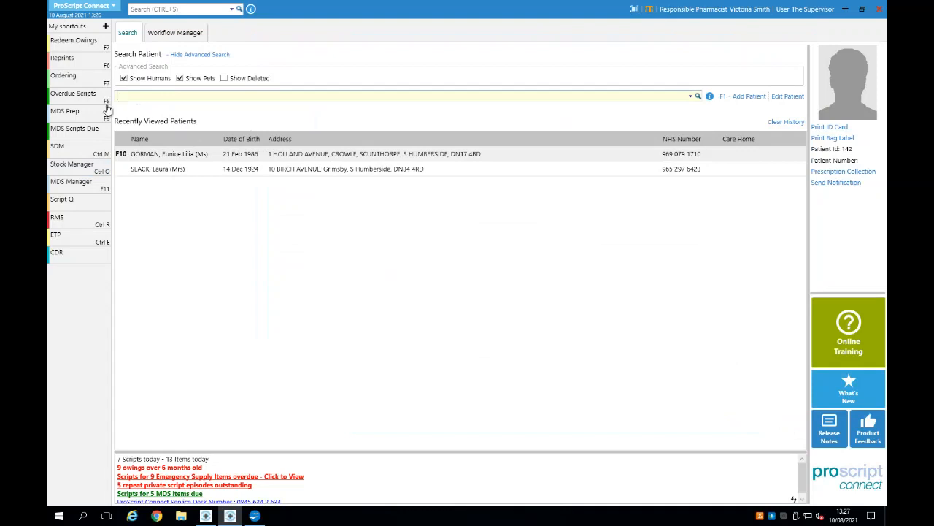
View the add-item product search for the AAH order pad in Ordering Manager, cancel it, and close Ordering Manager
left_click(77, 80)
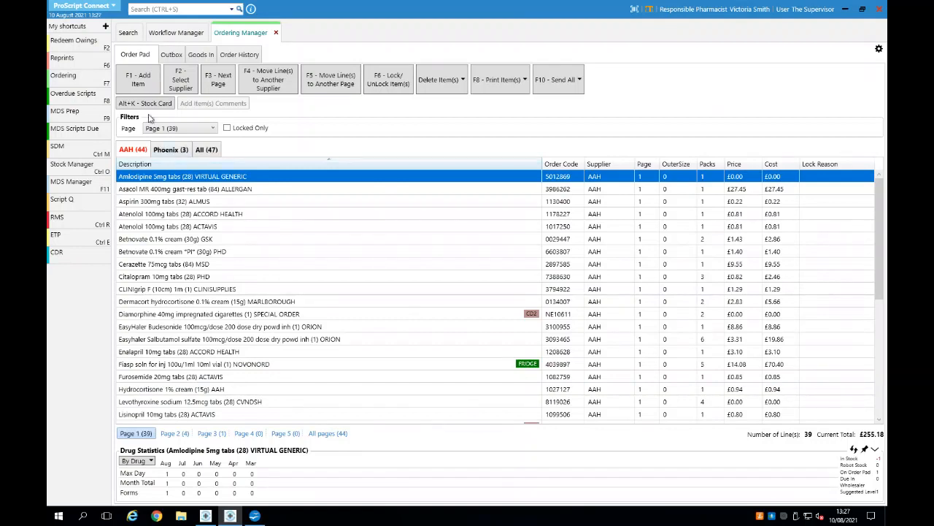
left_click(139, 79)
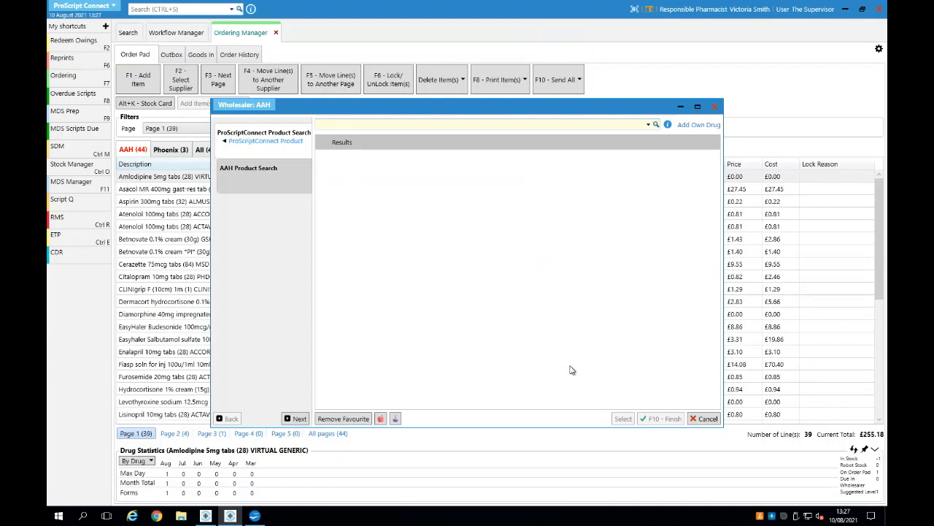
left_click(705, 418)
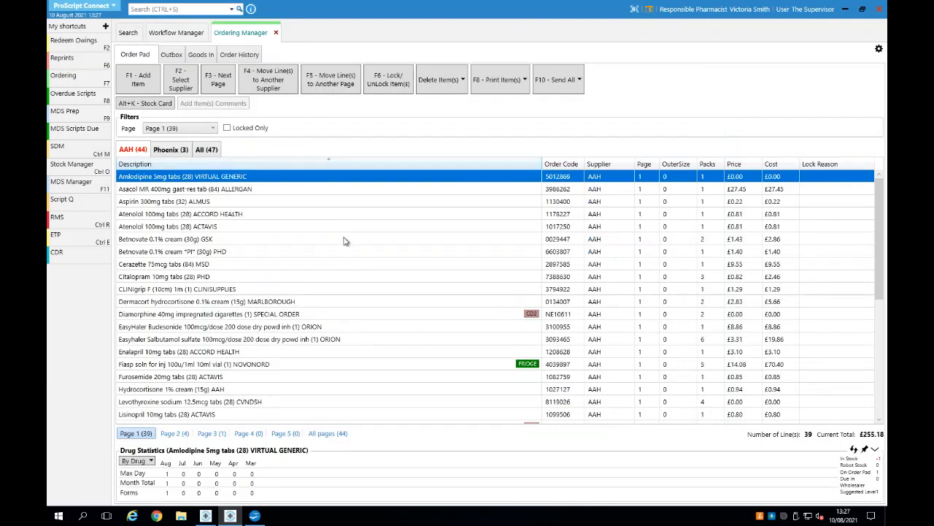
left_click(276, 34)
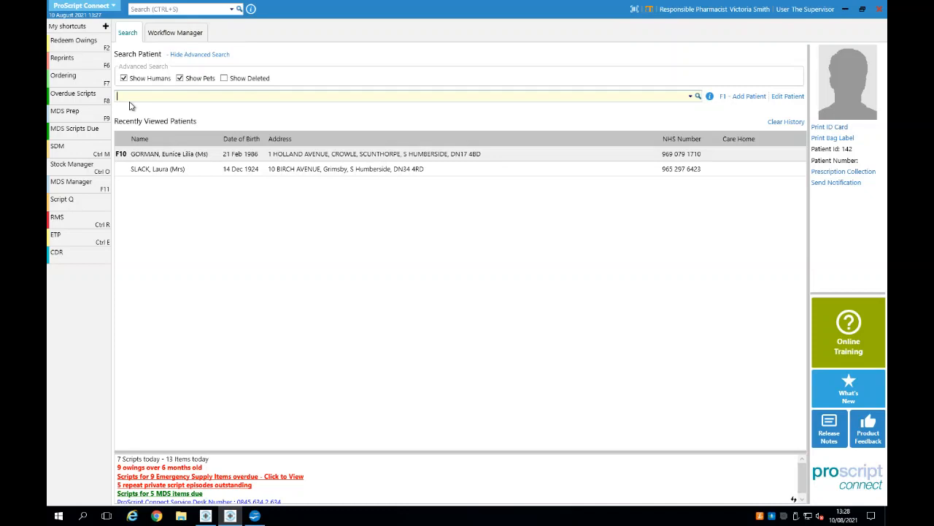
Open the second recently viewed patient's medication record, confirm both warnings, view the patient's contact details, and cancel the details form
left_click(162, 169)
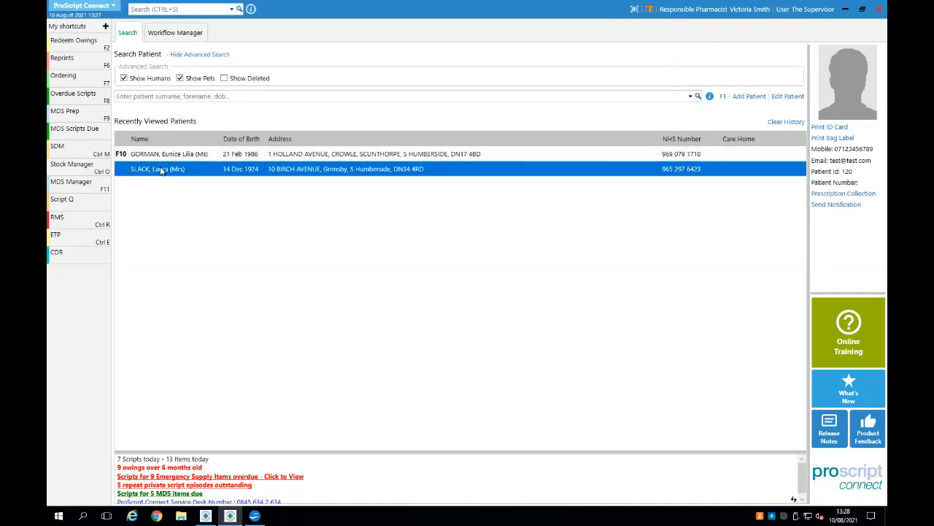
double_click(162, 169)
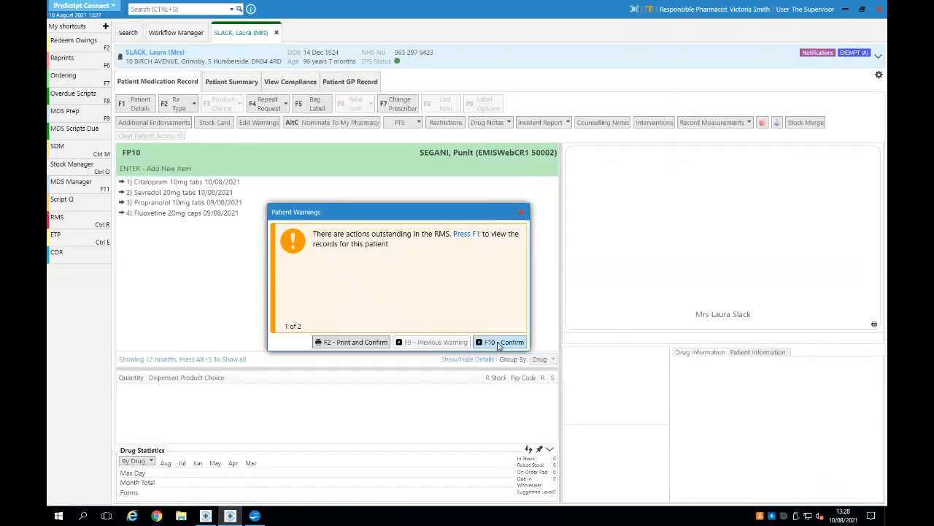
left_click(498, 342)
left_click(499, 342)
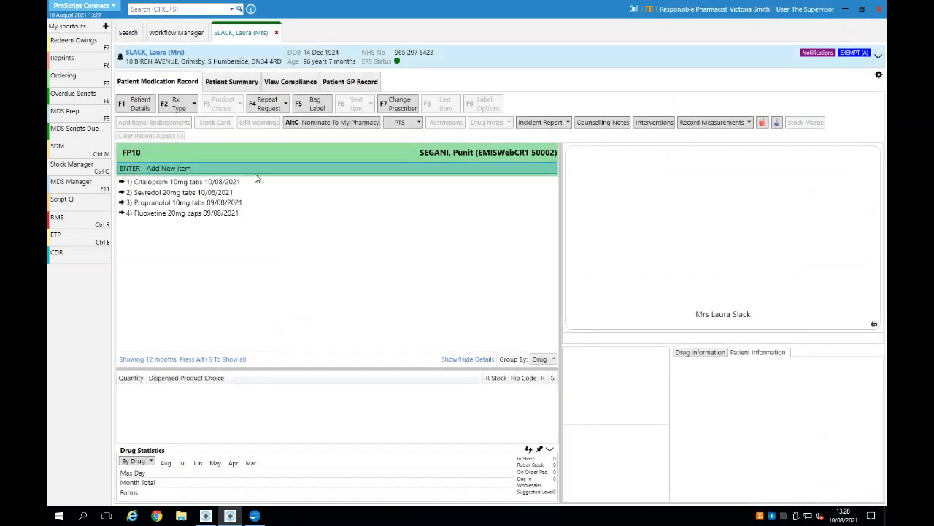
left_click(141, 106)
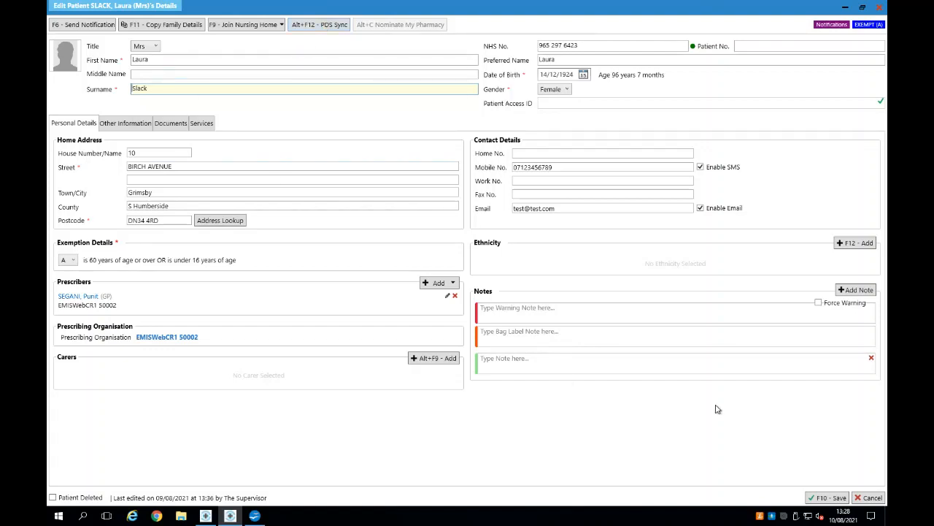
left_click(870, 500)
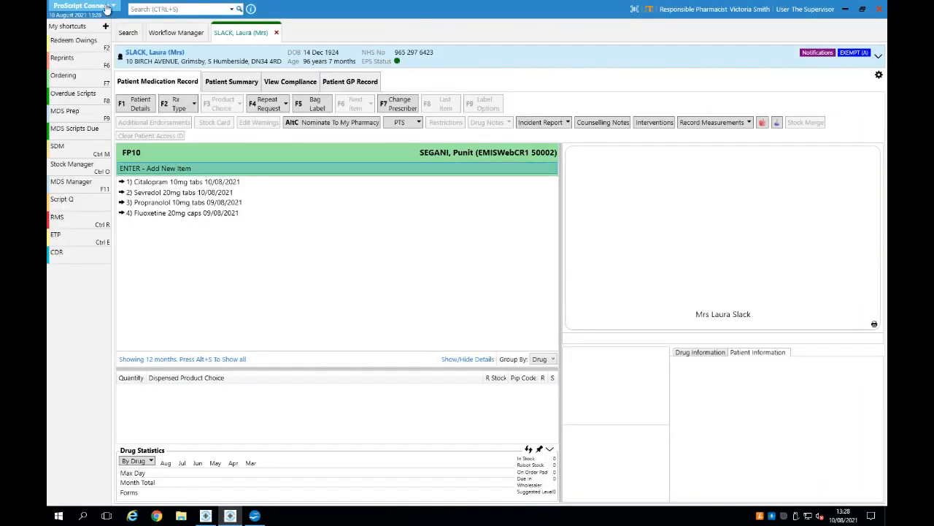
Enable Transfer Patient Contact Details Via PDS for all machines in the ETP application settings and save
left_click(107, 9)
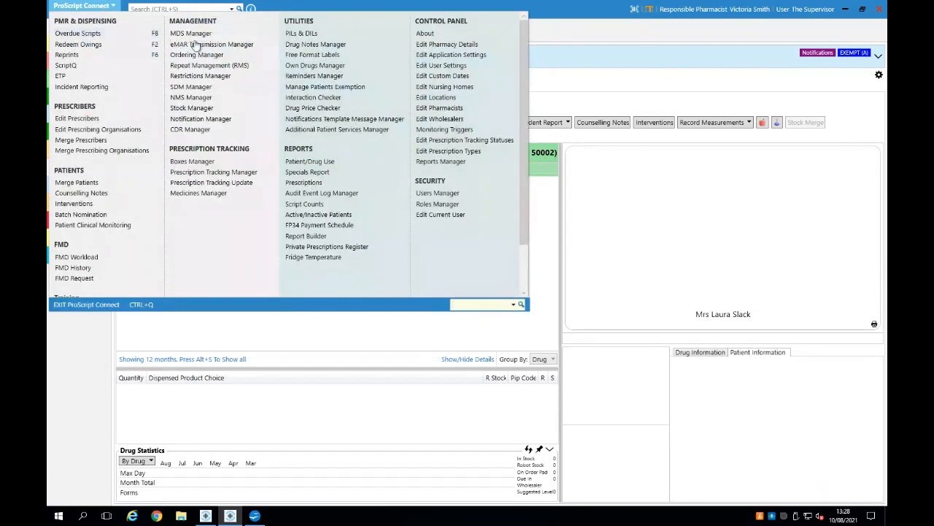
left_click(444, 56)
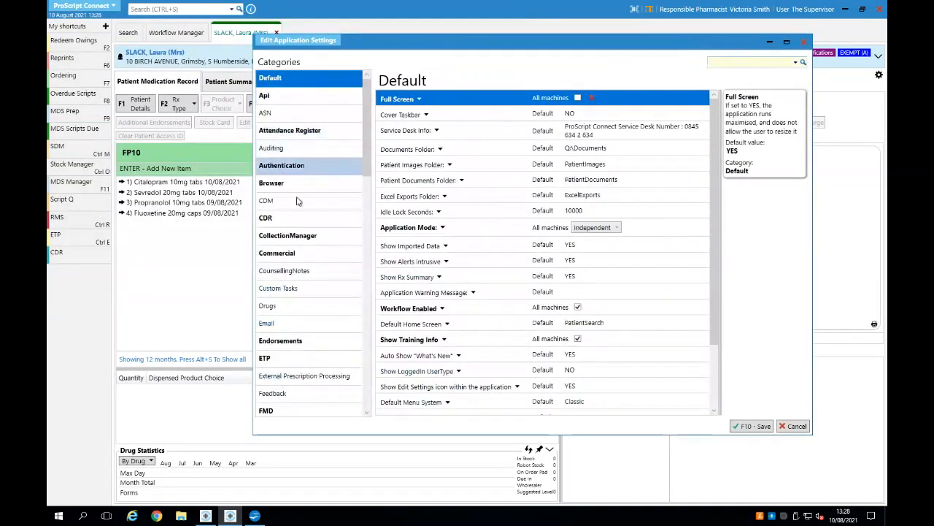
left_click(284, 361)
scroll(425, 233, "down", 5)
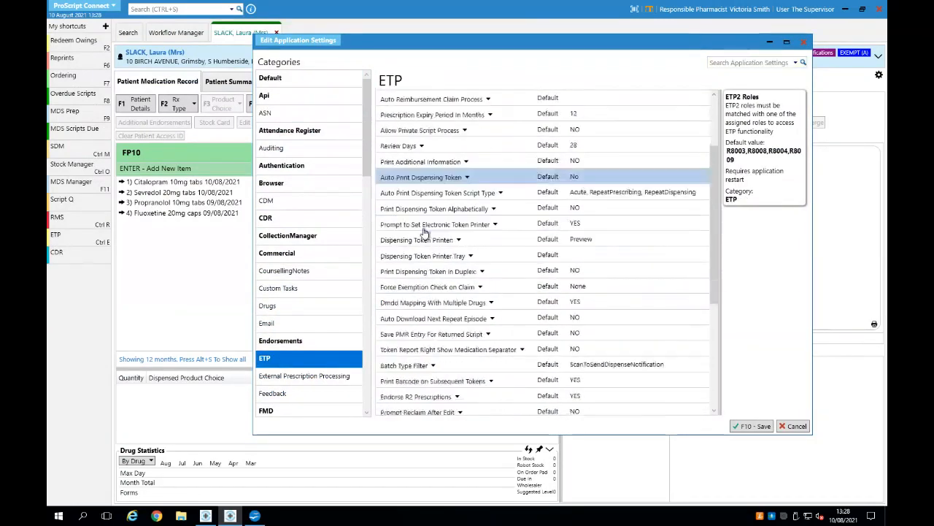
scroll(425, 232, "down", 3)
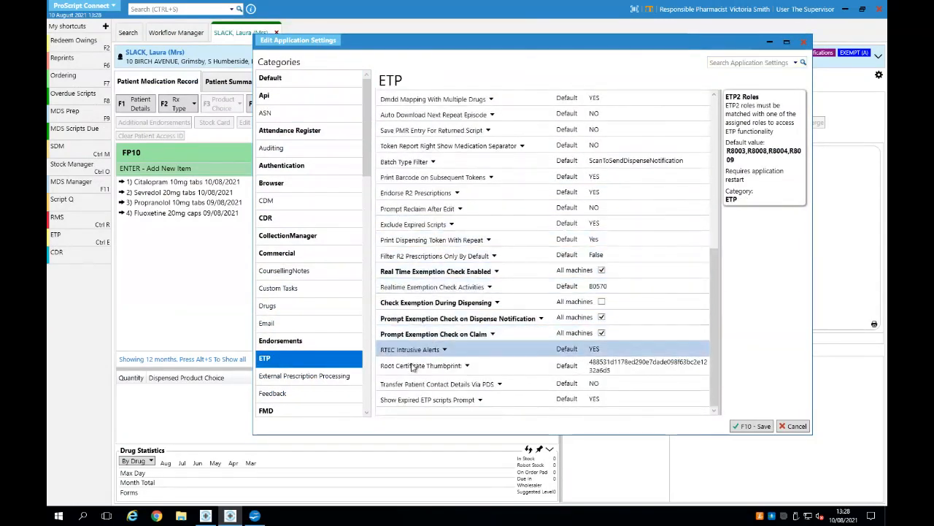
left_click(409, 387)
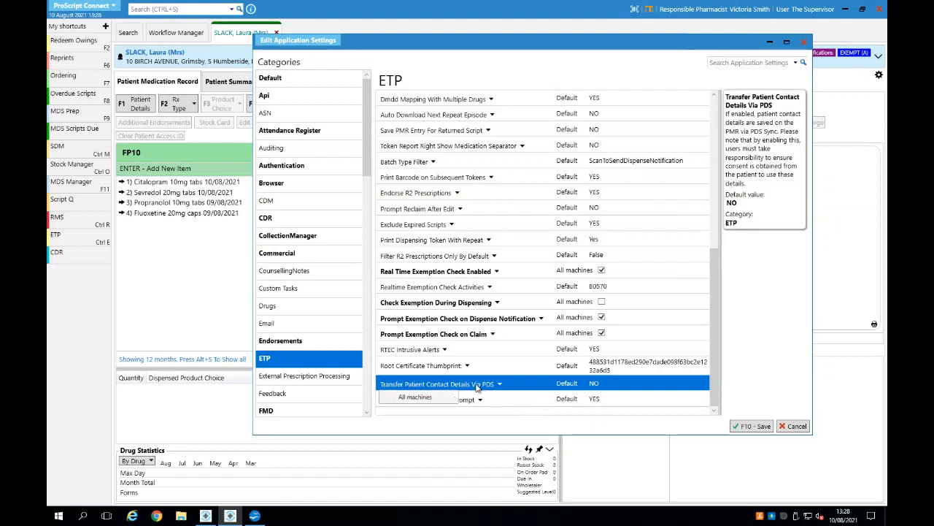
left_click(441, 397)
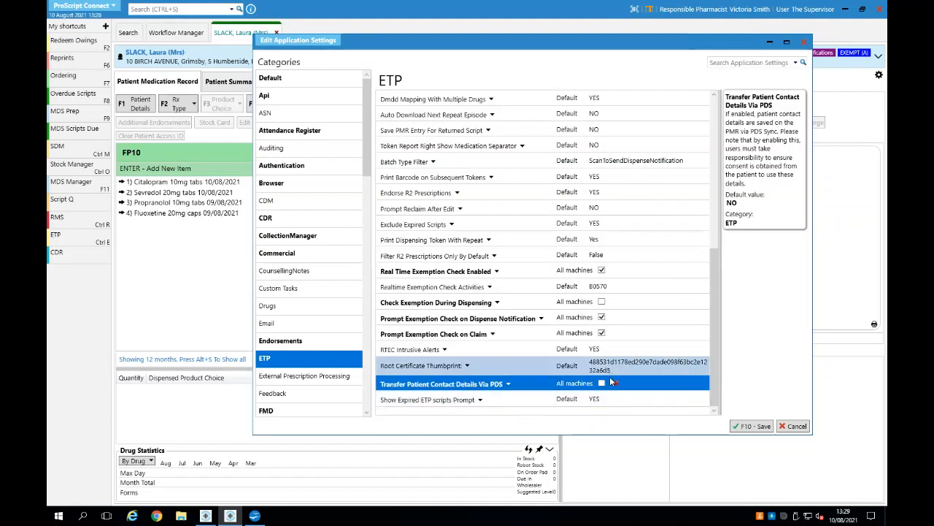
left_click(602, 384)
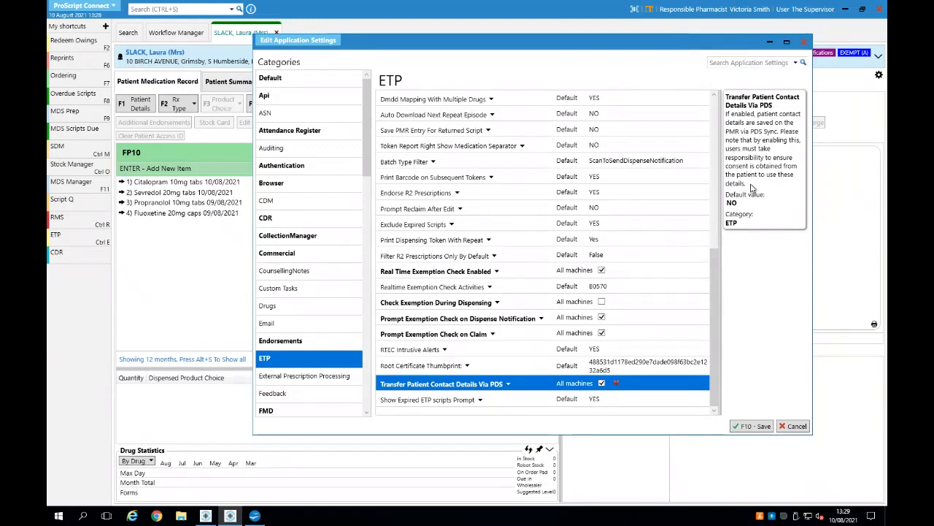
left_click(759, 427)
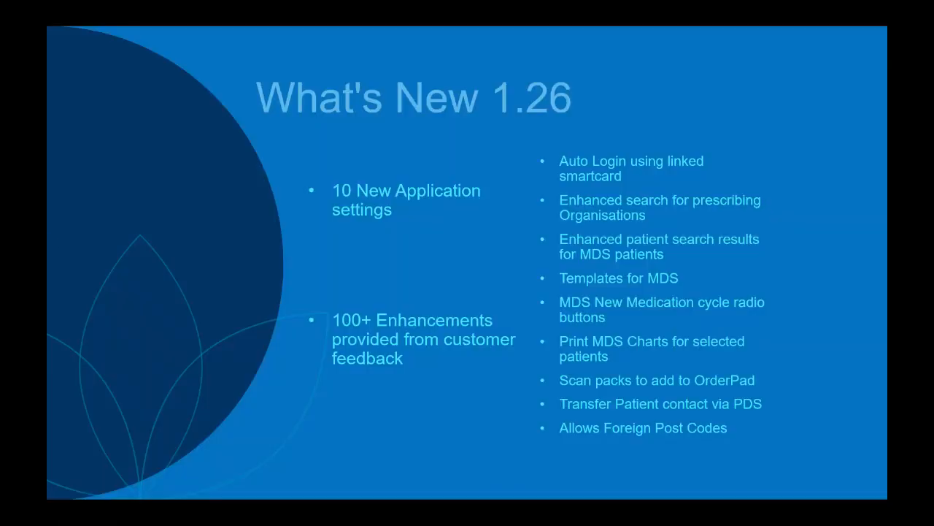
left_click(422, 349)
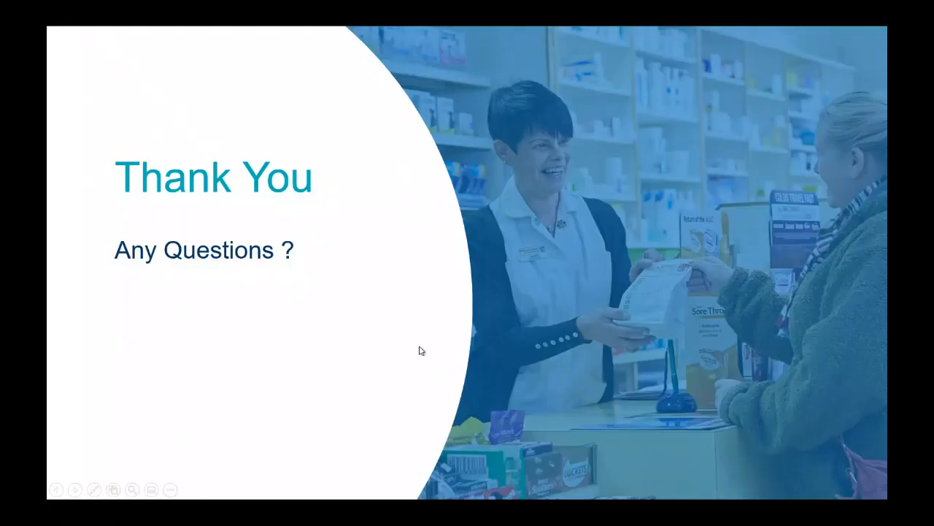
key("Left")
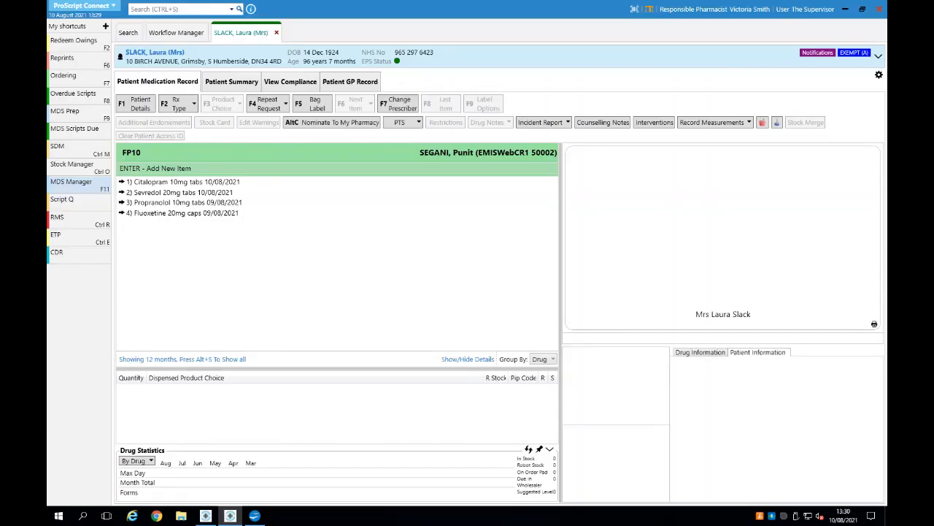
Close the patient record, add an all-machines OTC Price Basis setting in the Pricing application settings, and view its options
left_click(276, 32)
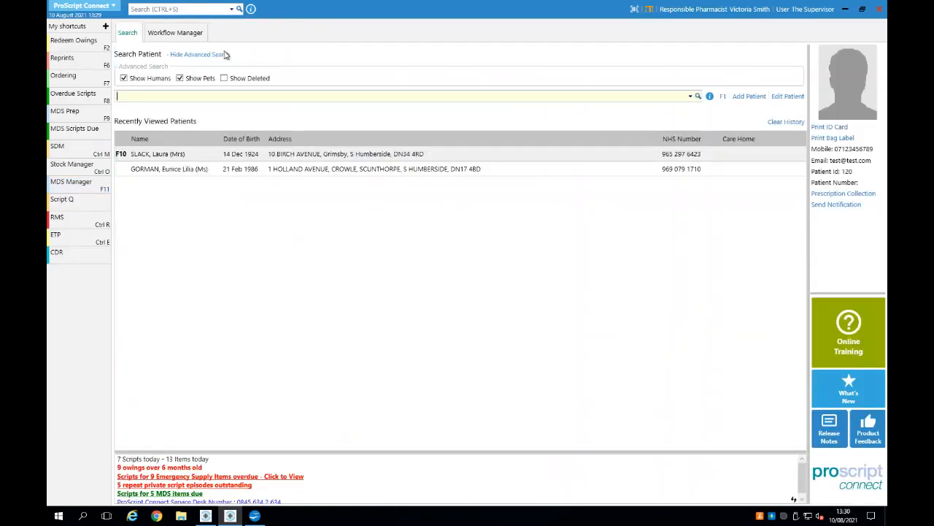
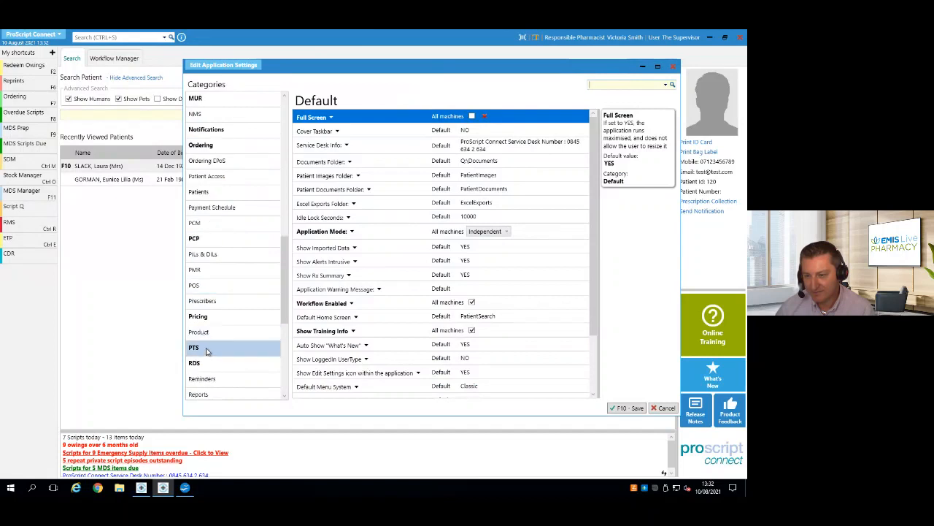
left_click(207, 319)
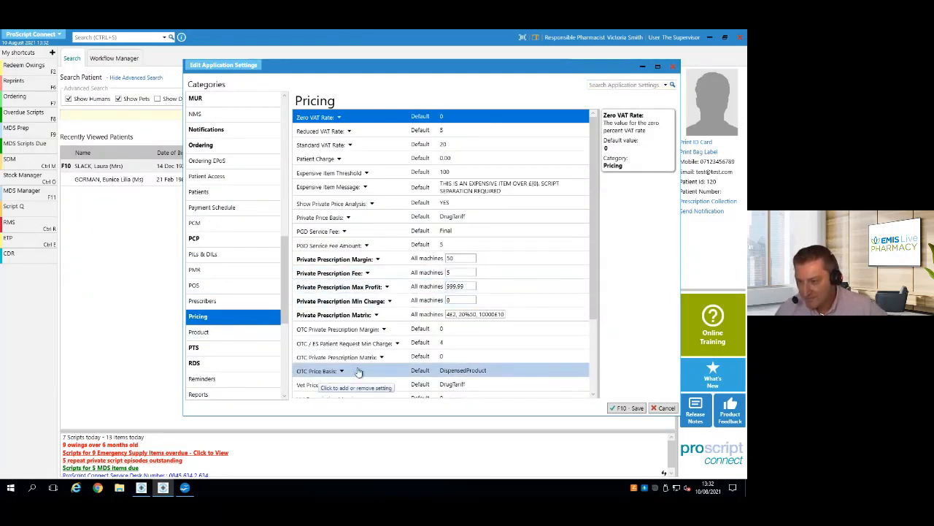
left_click(321, 372)
left_click(327, 382)
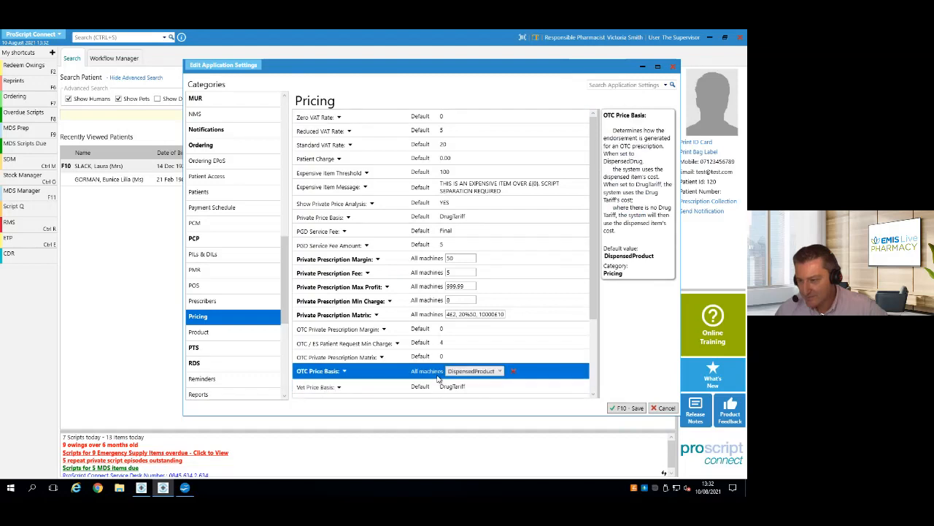
left_click(471, 371)
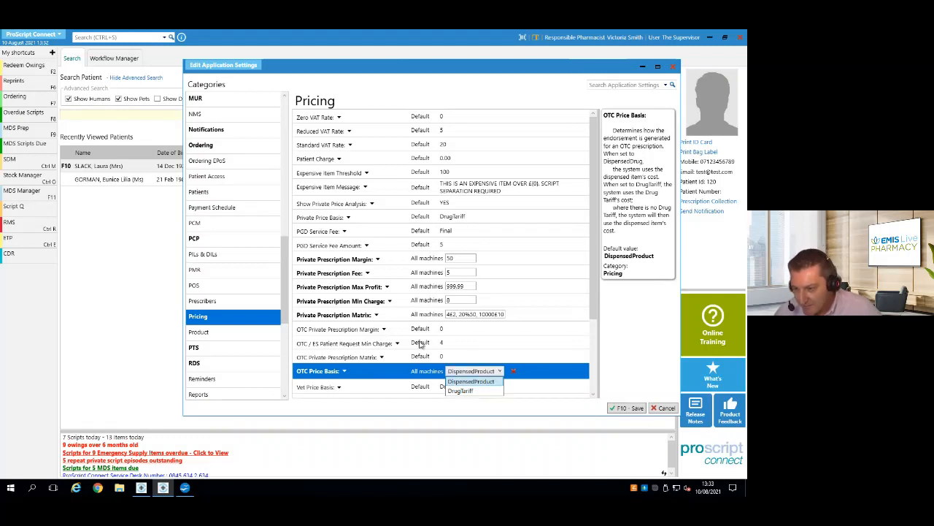
left_click(540, 341)
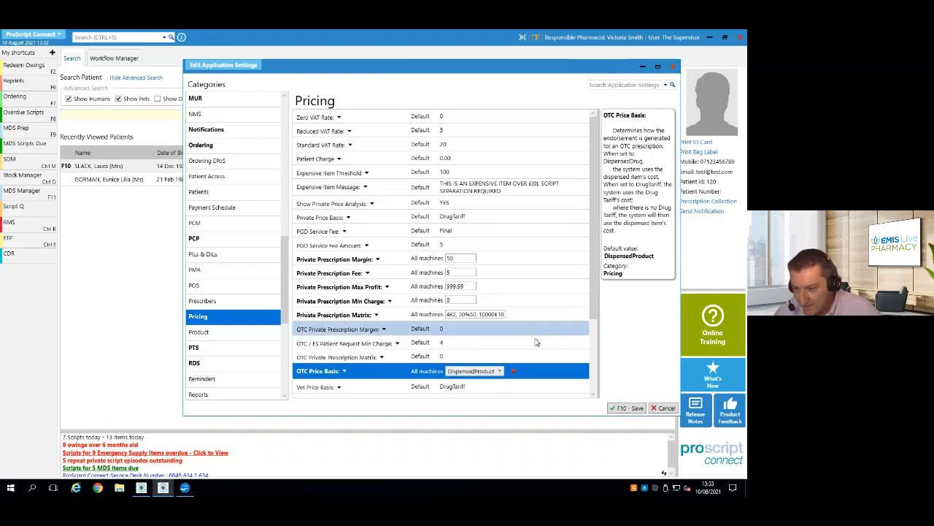
Add an all-machines Private Price Basis setting, view its options, and cancel the application settings without saving
scroll(527, 348, "down", 2)
scroll(518, 351, "down", 1)
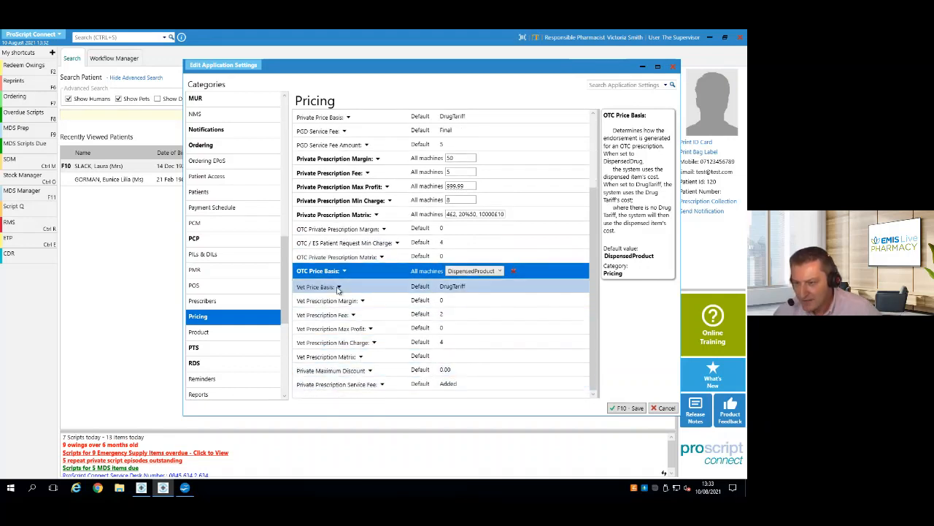
scroll(367, 173, "up", 1)
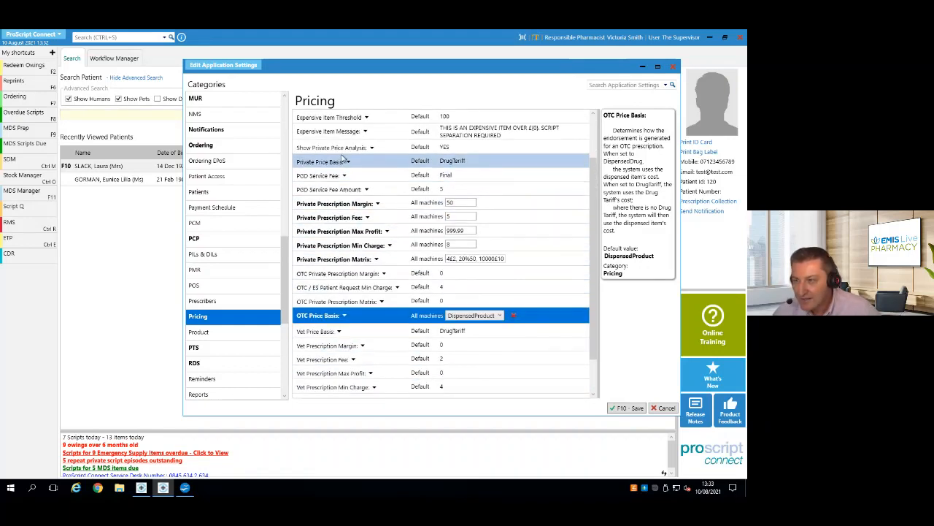
left_click(387, 162)
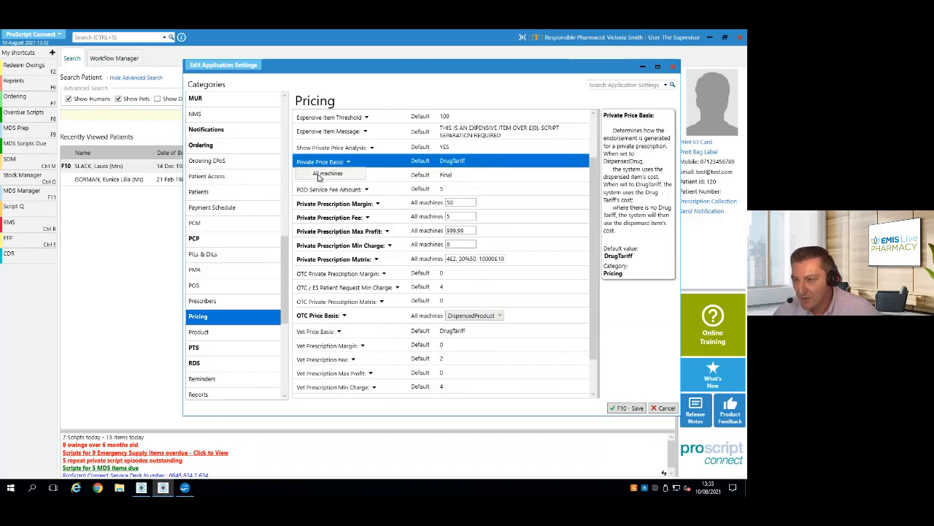
left_click(462, 162)
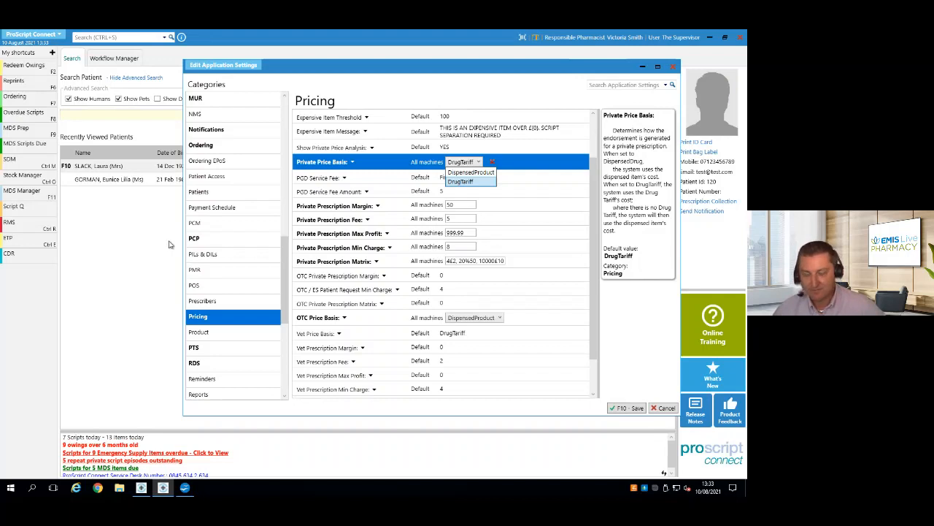
left_click(662, 409)
left_click(663, 408)
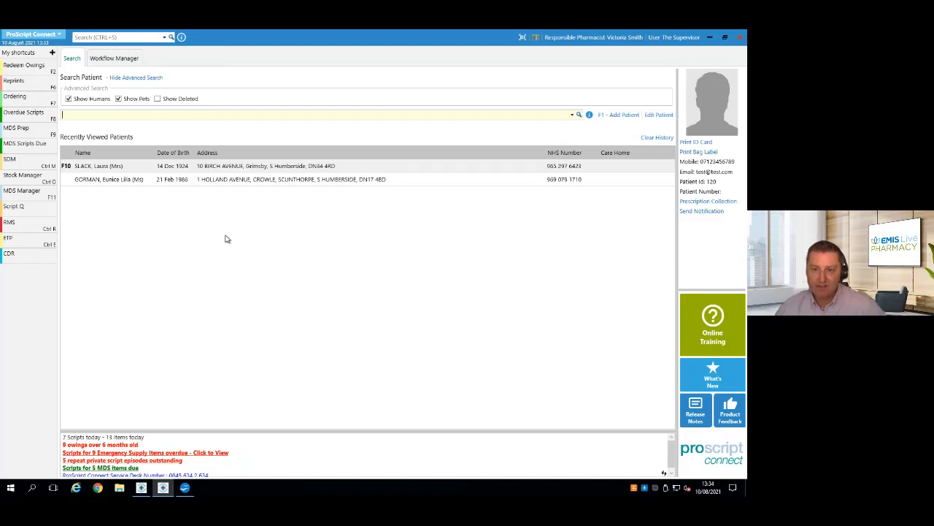
Open the first recently viewed patient's record past both warnings, review the prescription consent in the repeat request, cancel it, and close the record
left_click(110, 169)
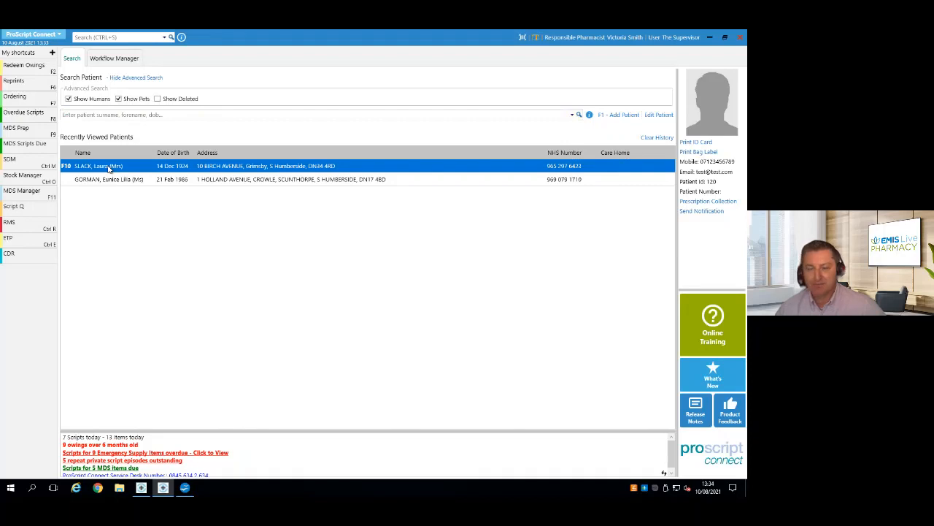
double_click(108, 168)
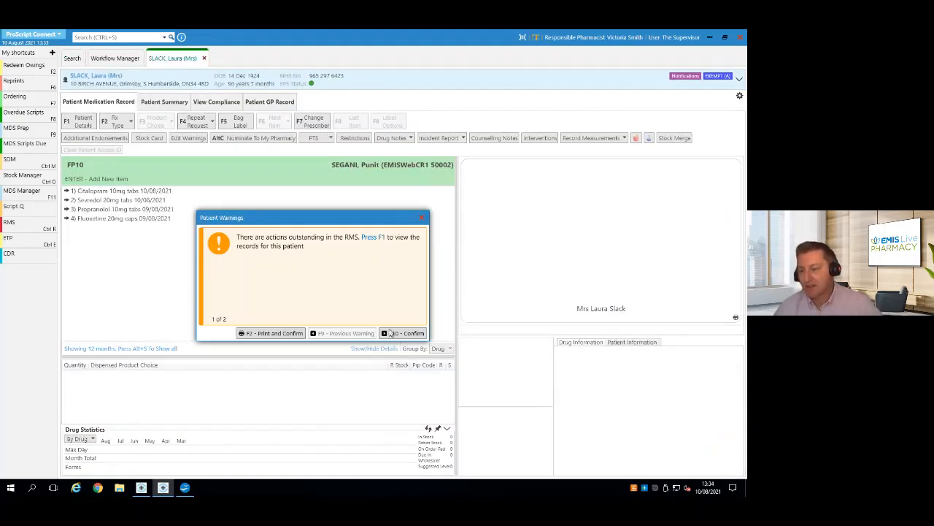
left_click(392, 333)
left_click(394, 334)
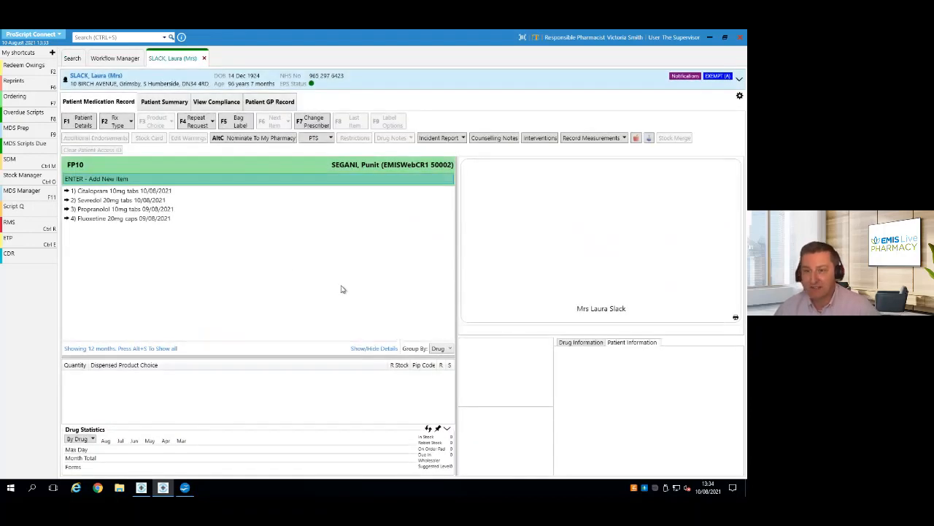
left_click(195, 124)
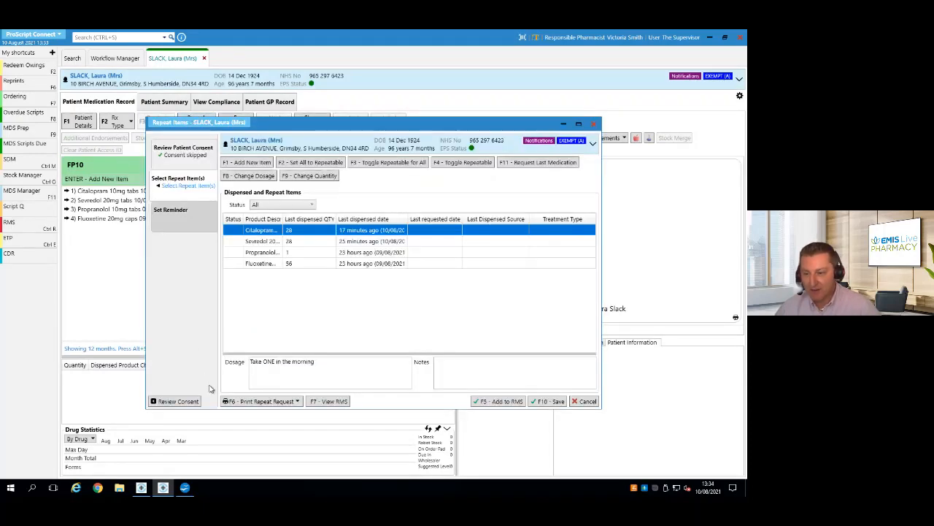
left_click(176, 402)
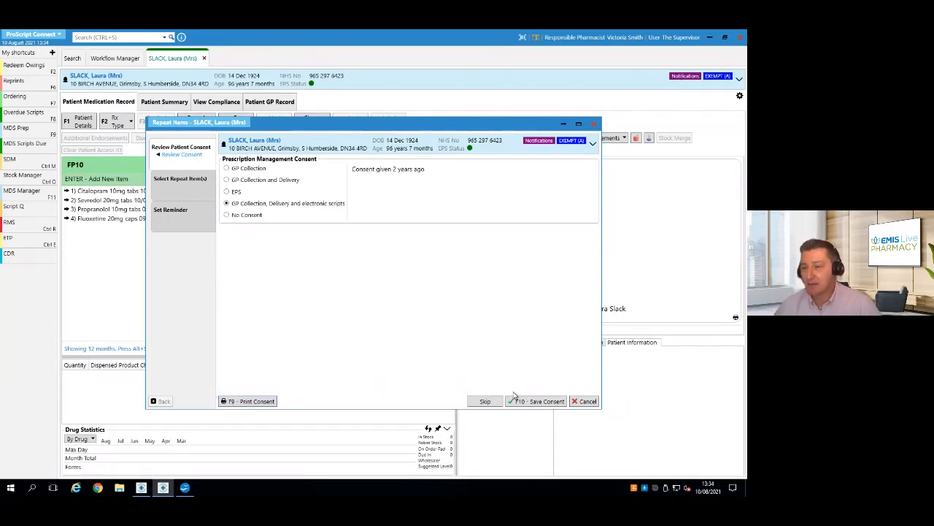
left_click(587, 401)
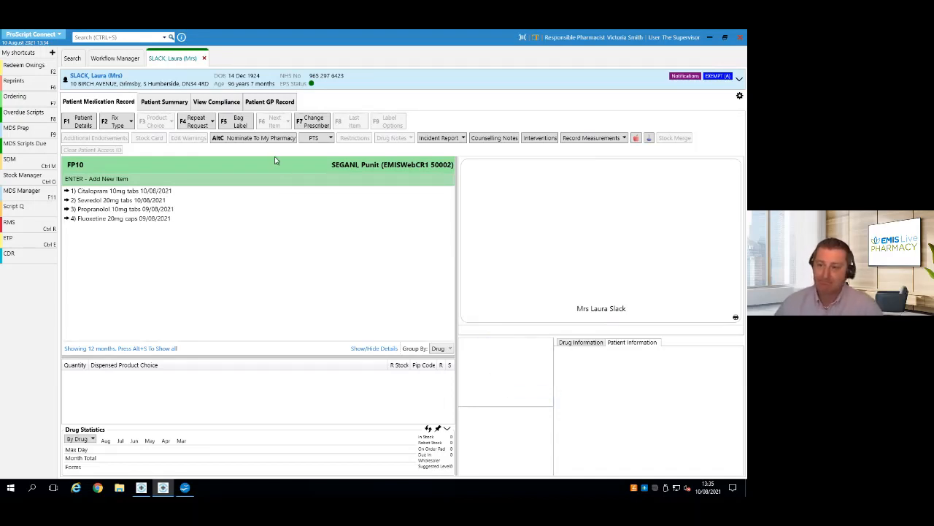
left_click(206, 59)
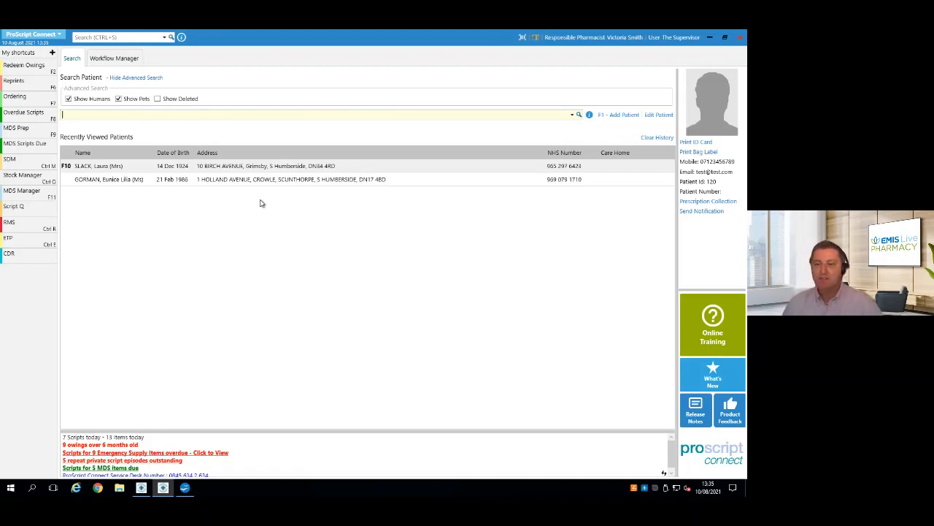
Reopen the first recently viewed patient's record, confirm both warnings, examine the exemption badge, and close the record
left_click(209, 167)
double_click(208, 167)
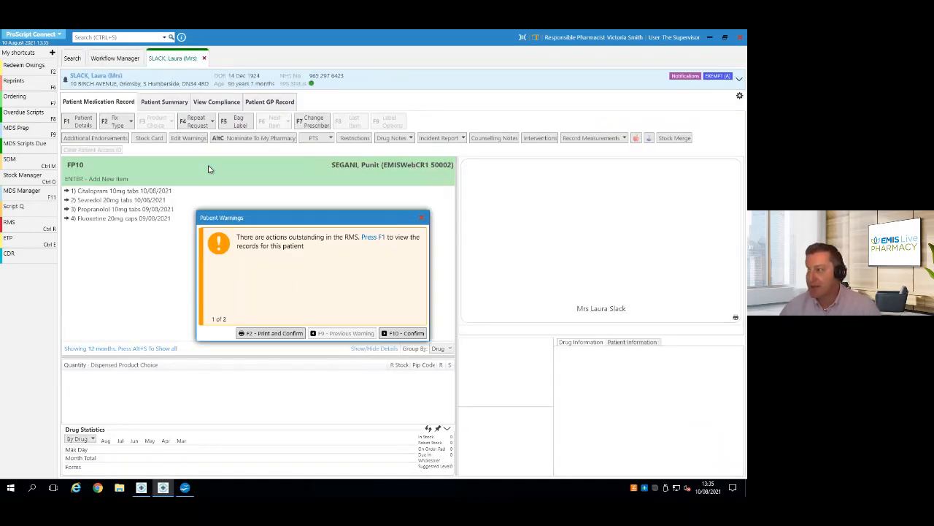
left_click(405, 335)
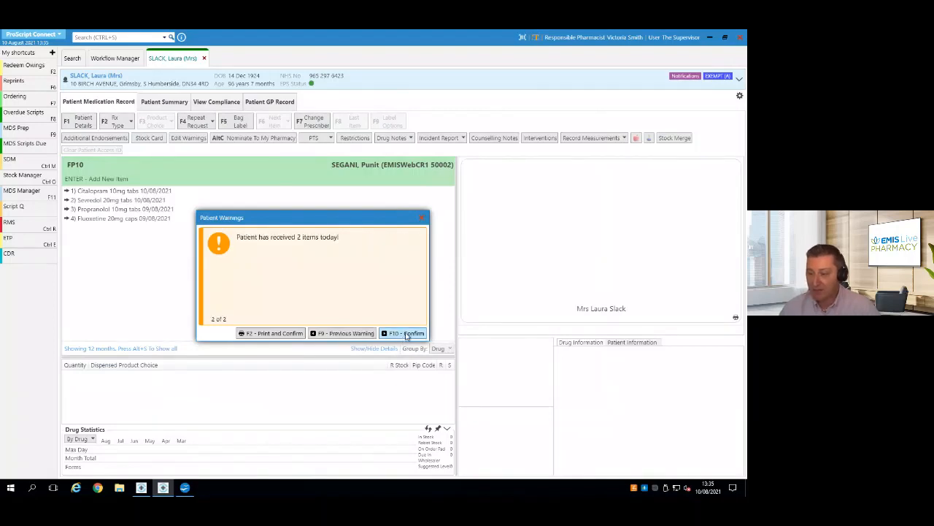
left_click(407, 333)
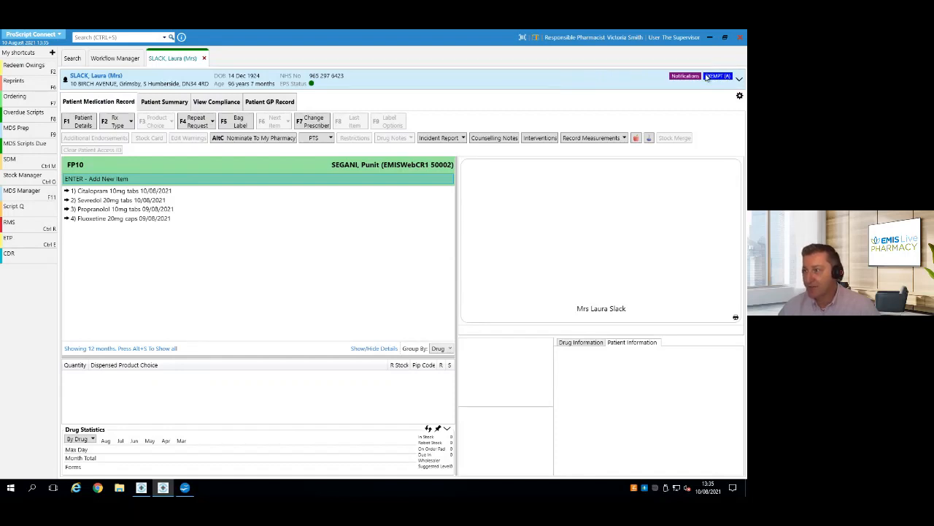
mouse_move(722, 79)
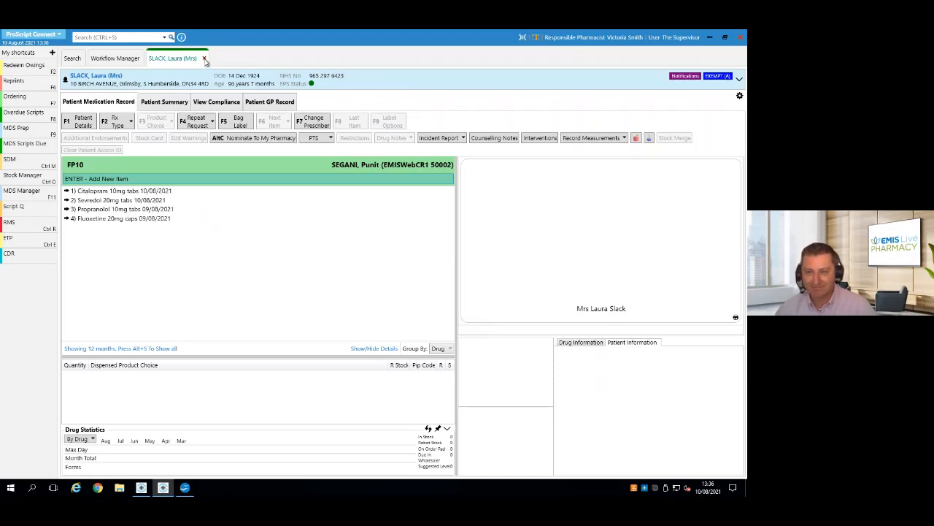
left_click(204, 58)
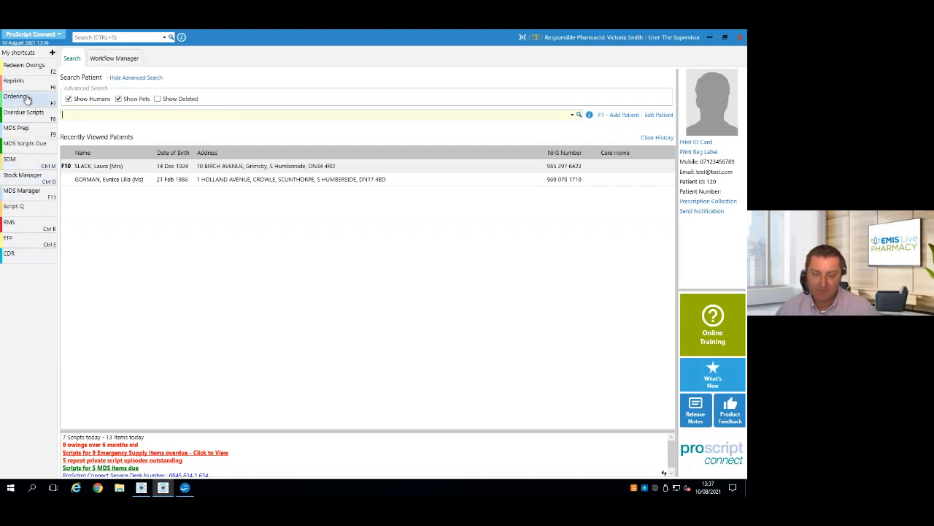
Delete the MDS Prep and MDS Scripts Due shortcuts from My shortcuts
right_click(38, 135)
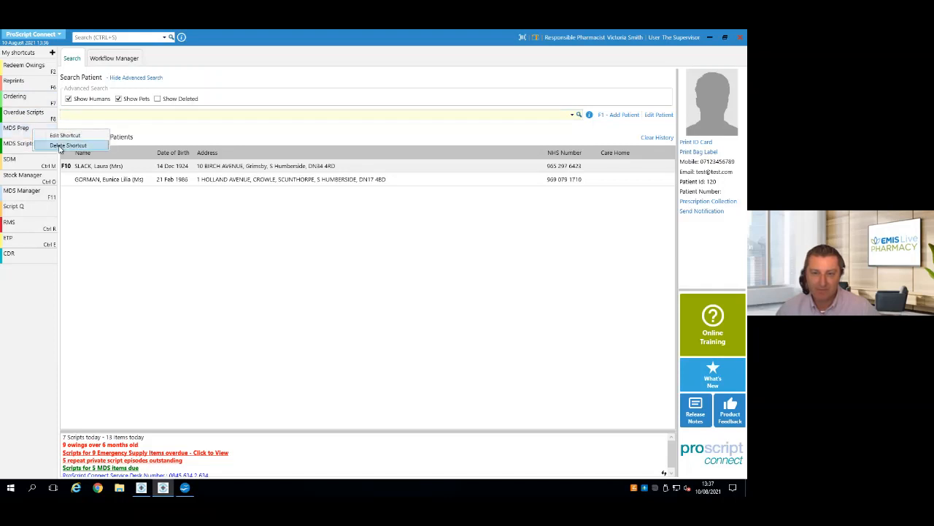
left_click(62, 146)
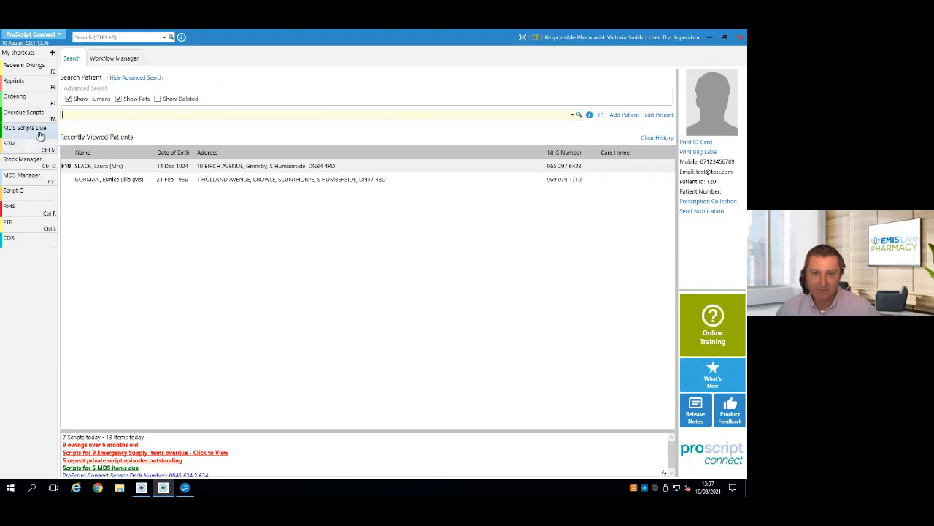
right_click(41, 135)
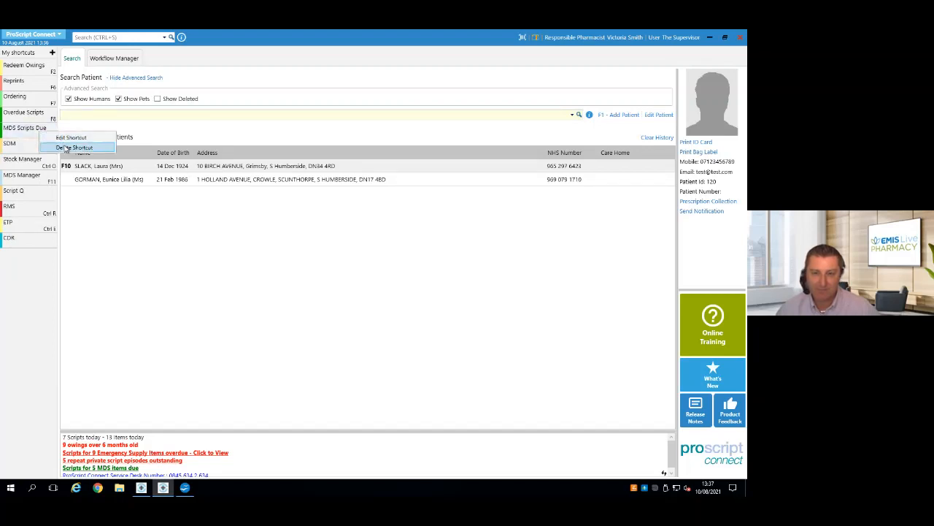
left_click(67, 148)
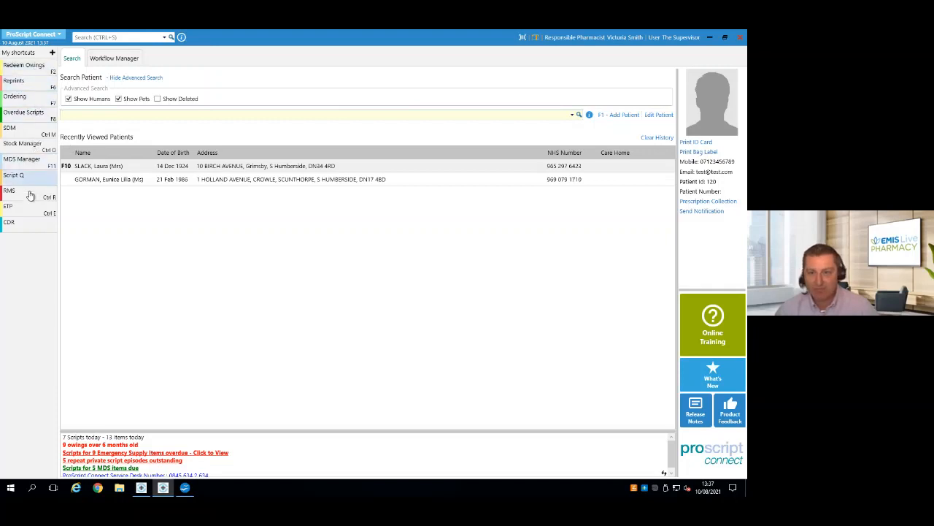
Start a new global internal shortcut and view the available shortcut destinations without choosing one
left_click(52, 53)
left_click(64, 78)
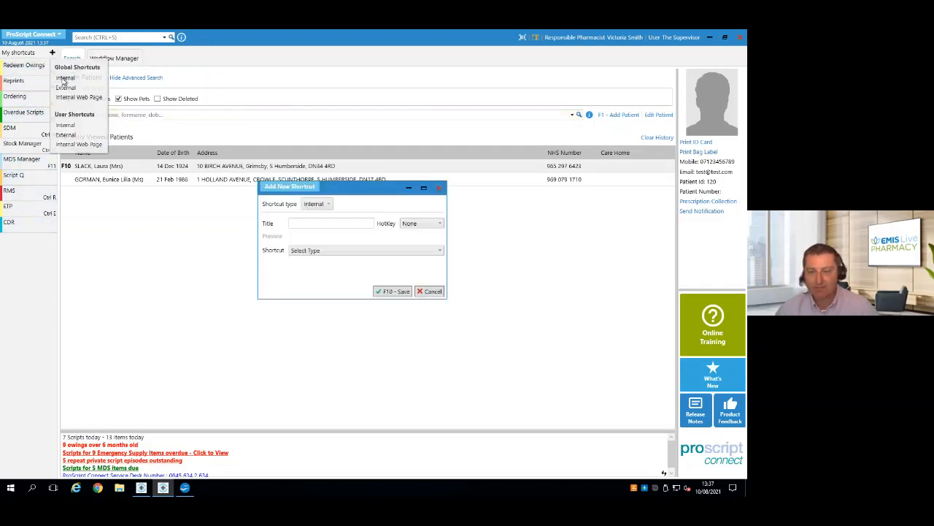
left_click(334, 249)
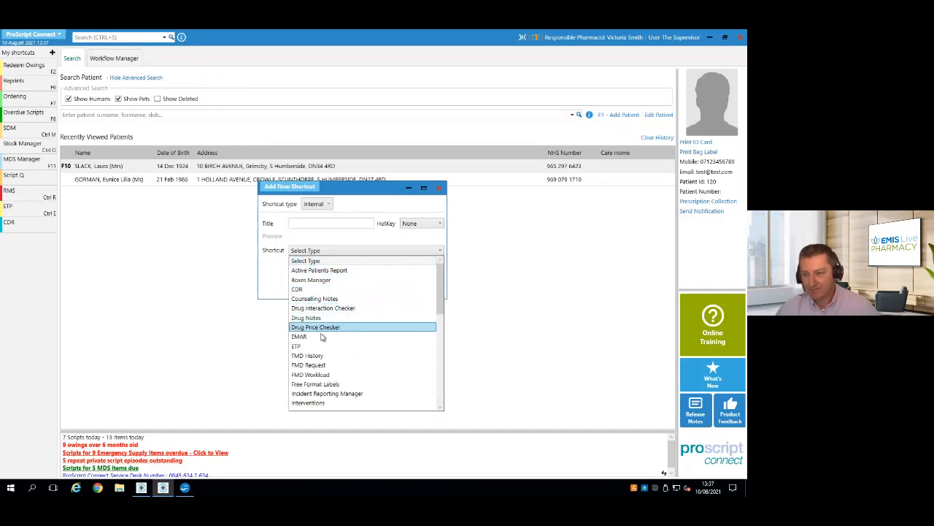
scroll(314, 382, "down", 6)
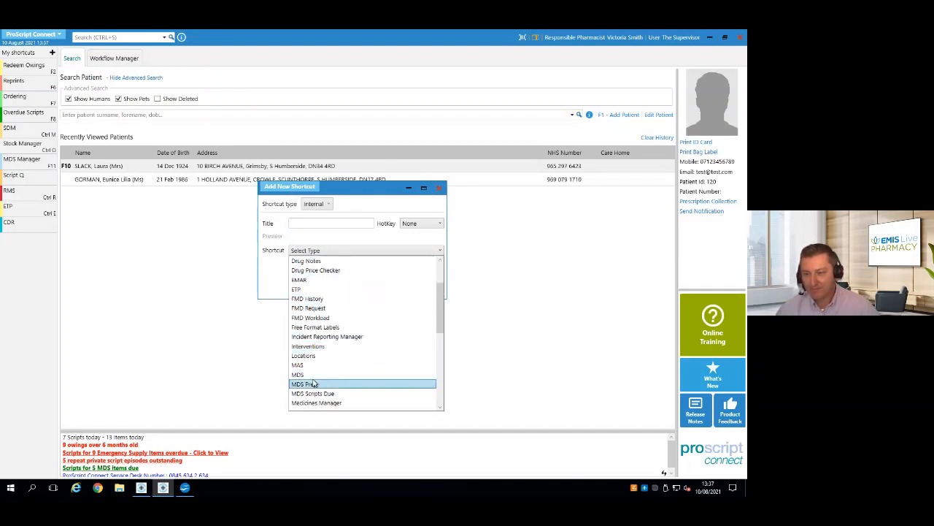
scroll(314, 382, "down", 1)
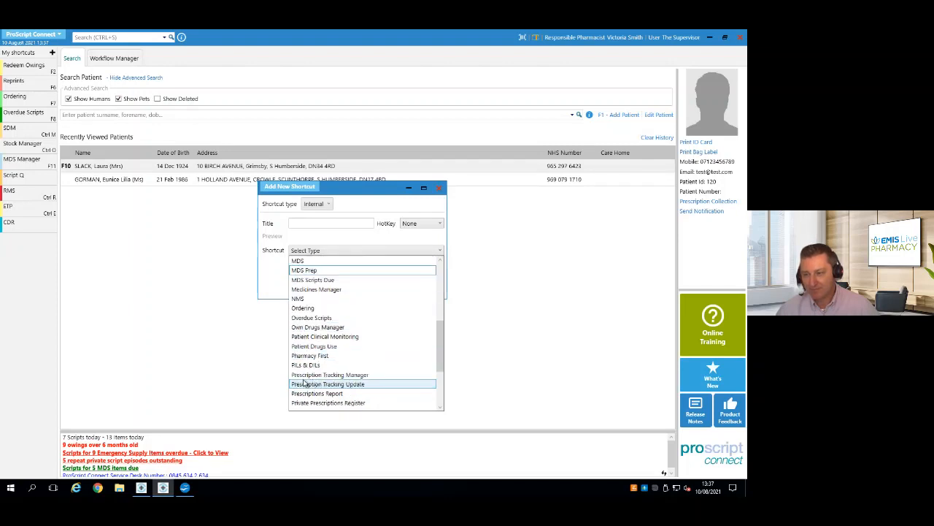
left_click(265, 366)
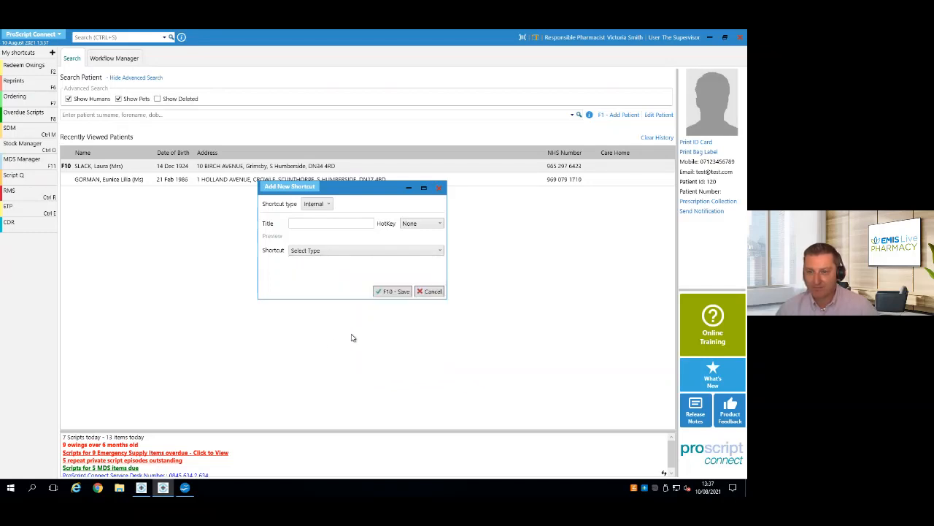
Switch the new shortcut's type to InternalWebPage, review the available hotkeys, and cancel the shortcut without saving
left_click(328, 203)
left_click(324, 235)
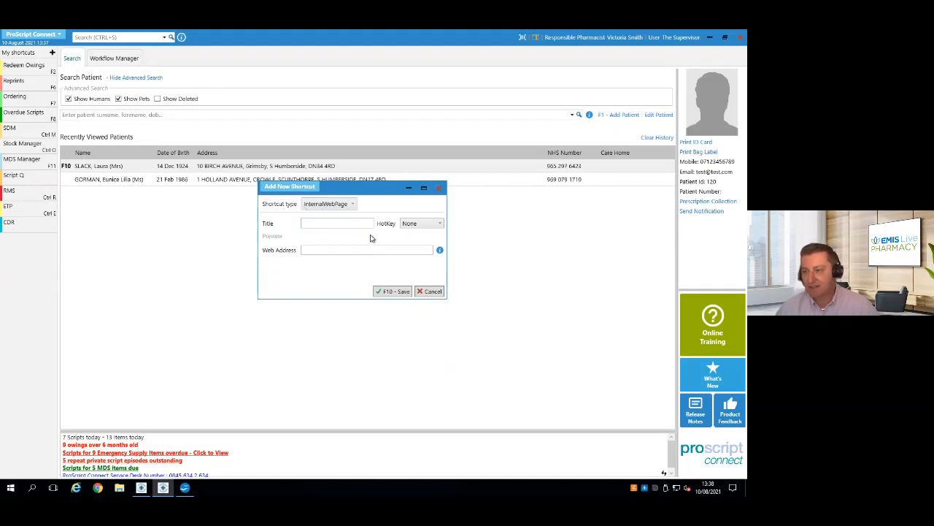
left_click(419, 224)
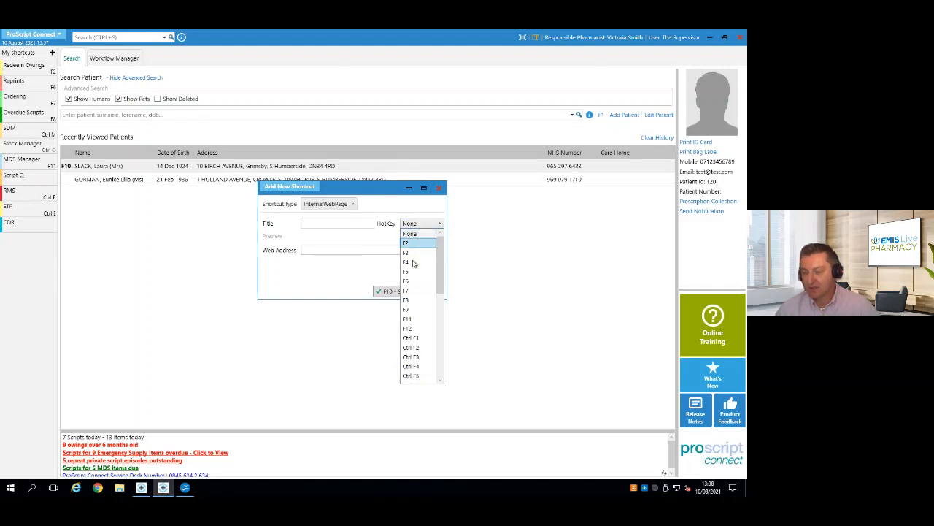
scroll(418, 341, "down", 5)
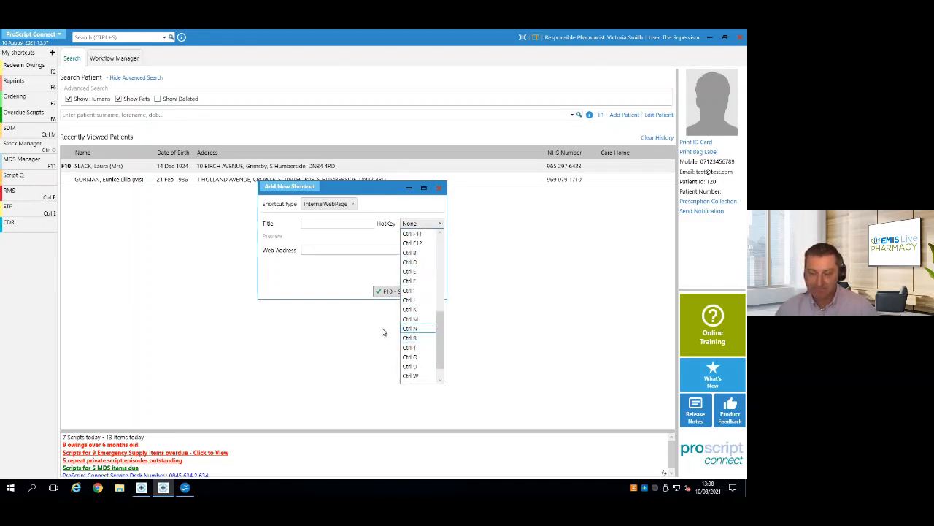
left_click(384, 330)
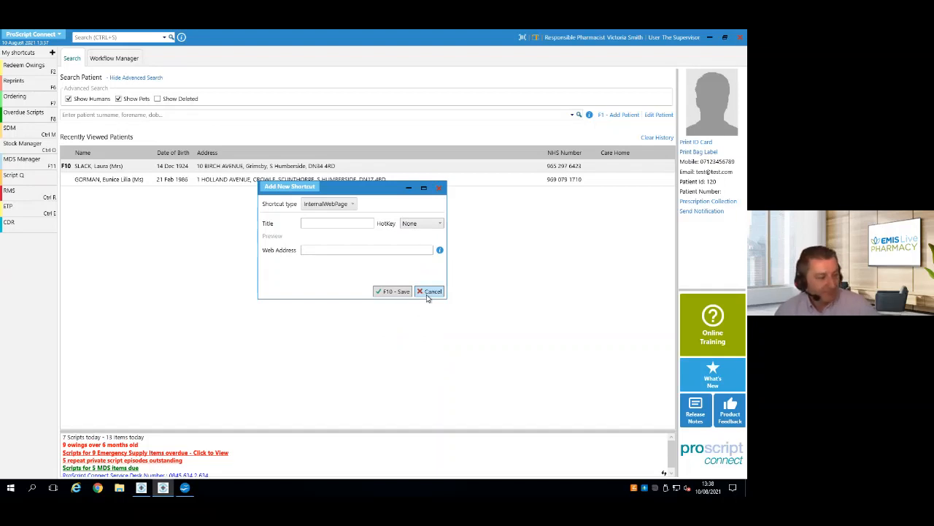
left_click(430, 292)
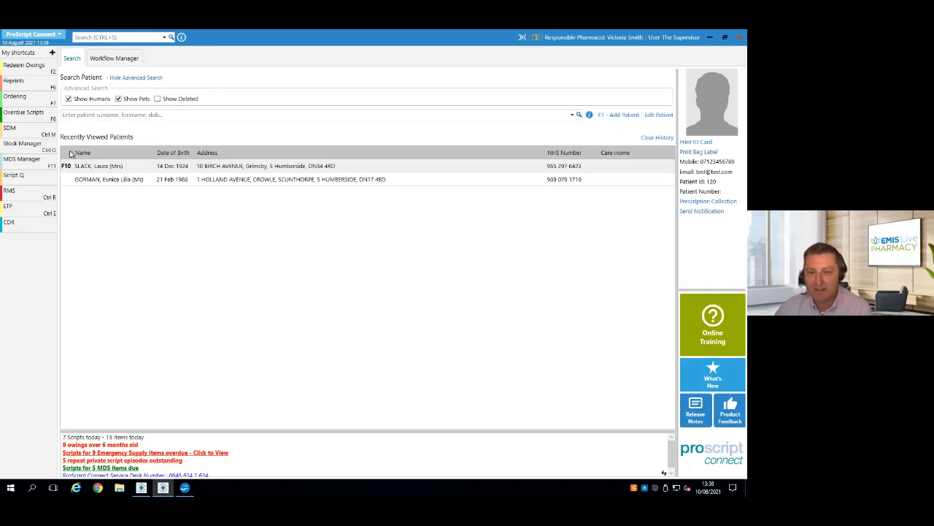
Open the second recently viewed patient's medication record and confirm the exemption warning
left_click(123, 182)
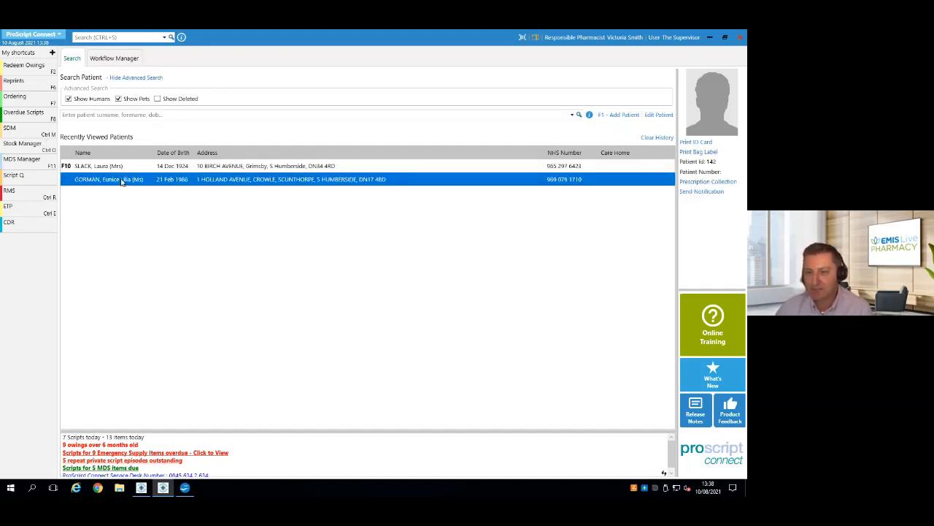
double_click(123, 182)
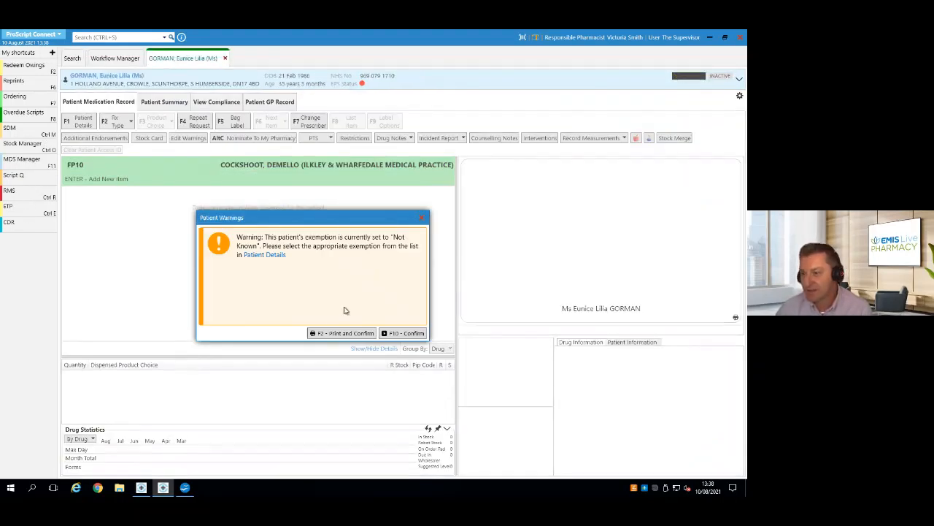
left_click(402, 333)
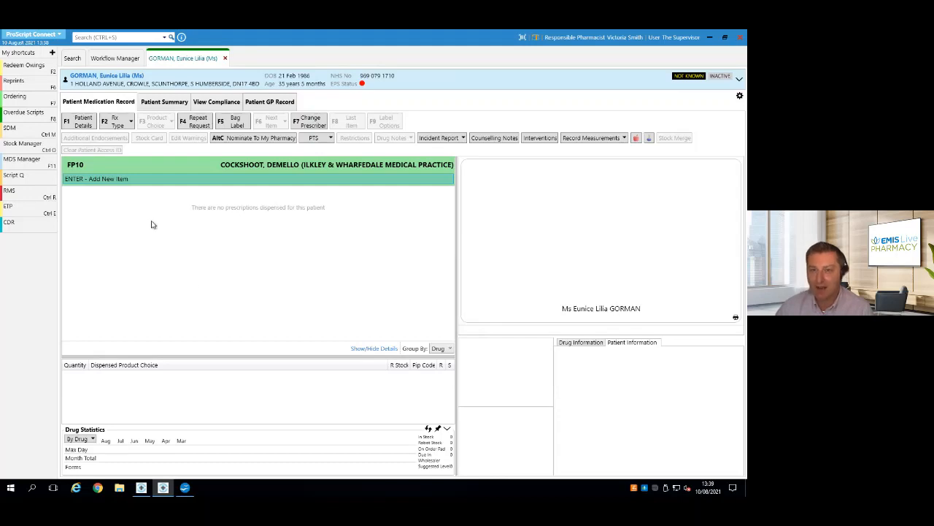
View the client and server version details in the About information, and close it
left_click(40, 38)
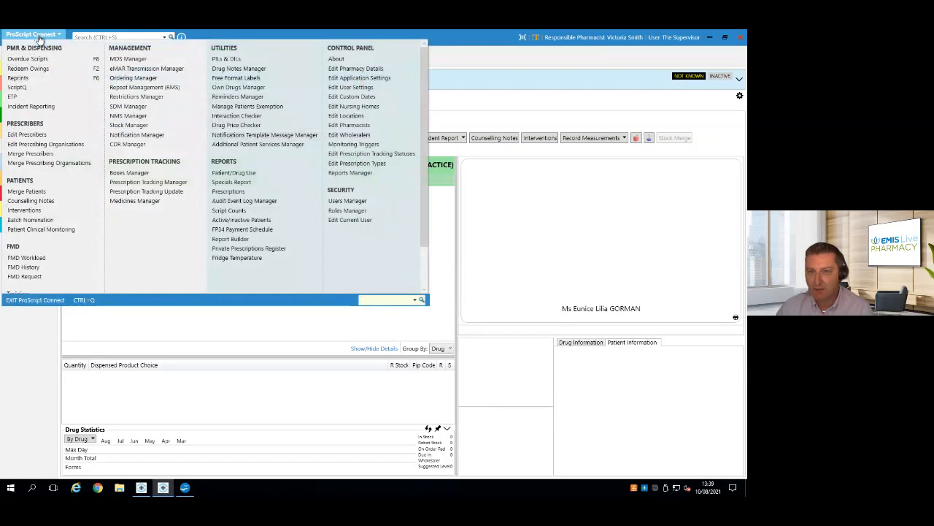
left_click(351, 61)
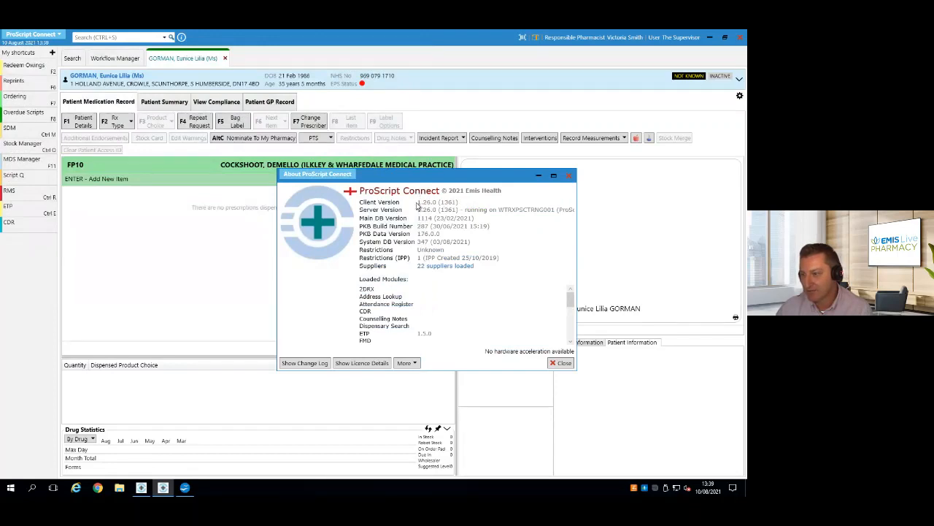
left_click(570, 175)
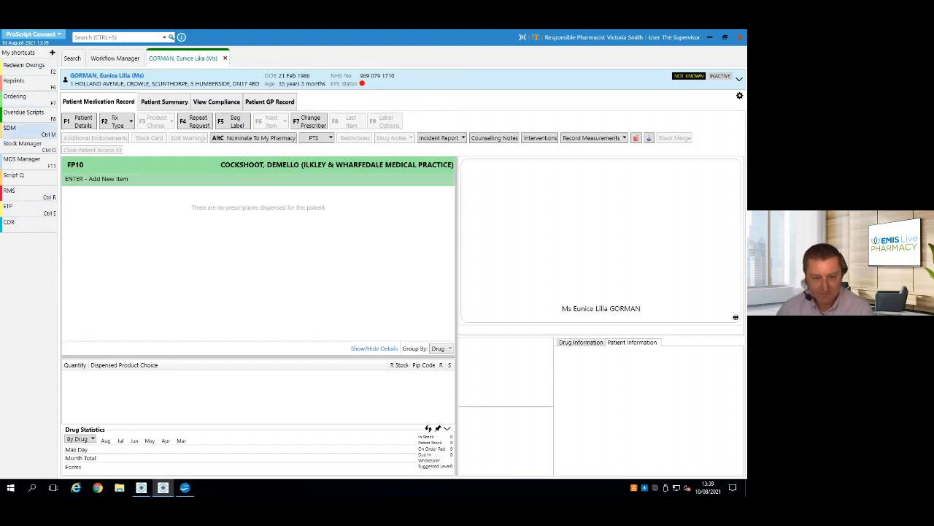
Search the application settings for "smartcard"
left_click(33, 35)
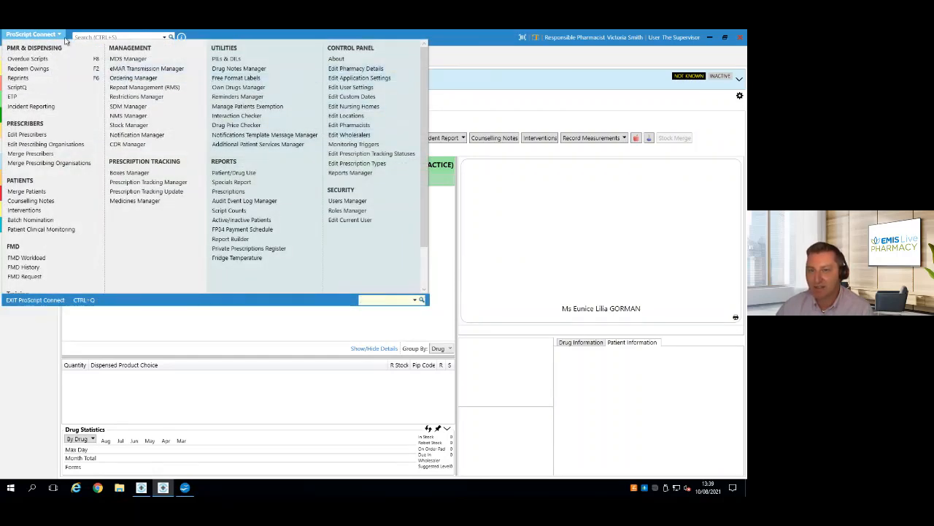
left_click(354, 77)
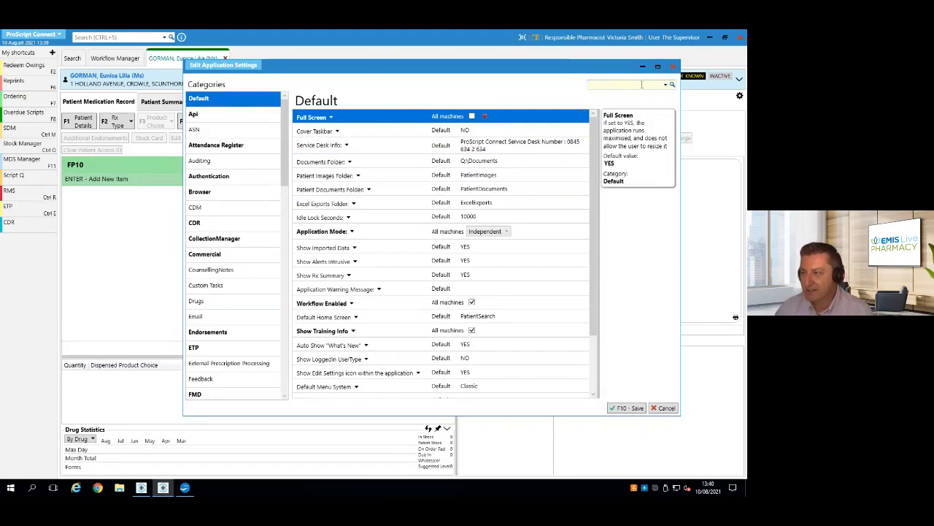
left_click(620, 83)
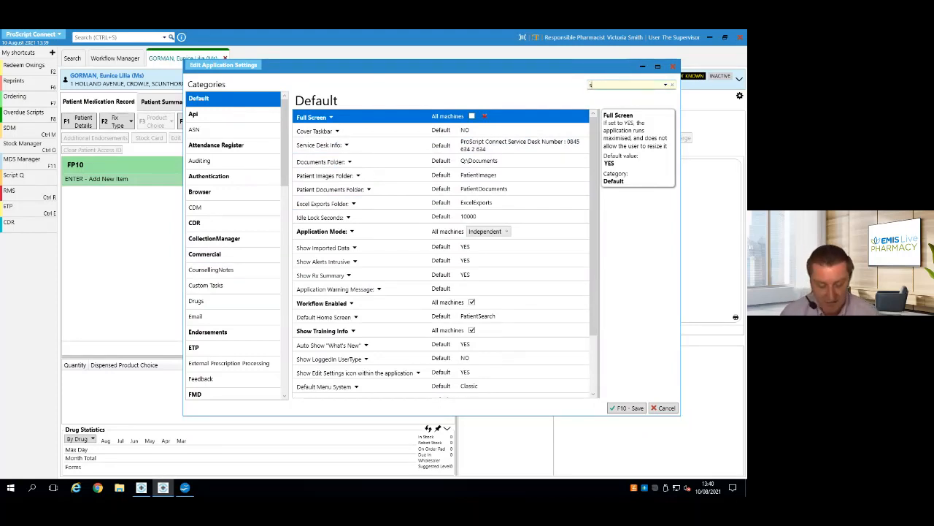
type("smartcr")
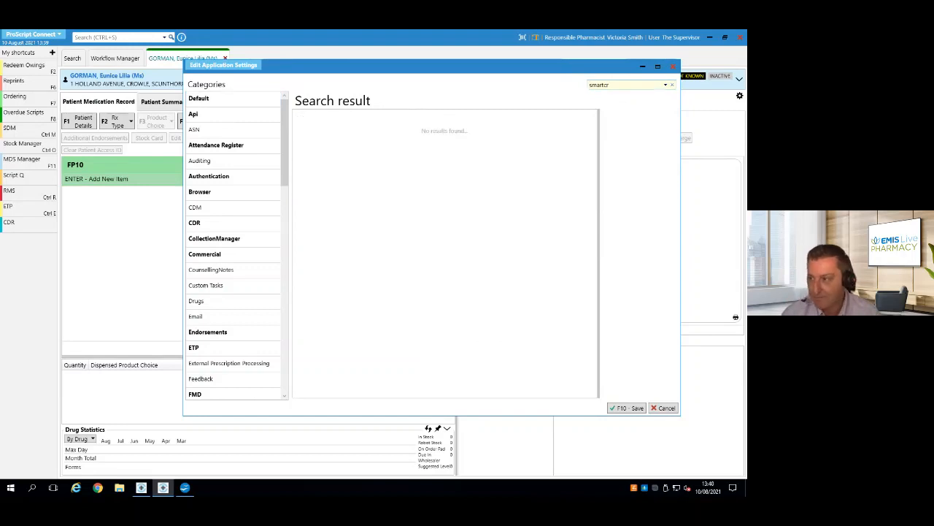
key("BackSpace")
type("ard")
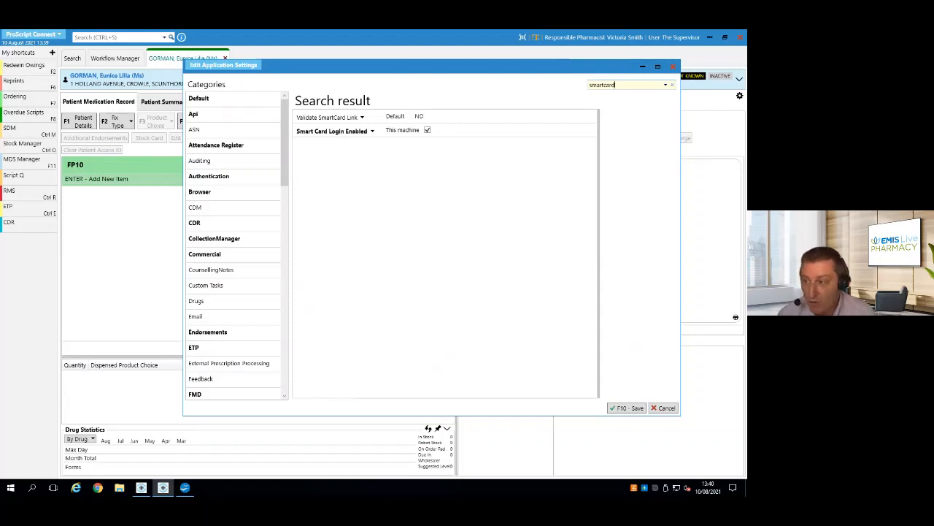
Replace the settings search with "bag", review the bag label settings, and cancel out of the application settings
key("BackSpace")
key("BackSpace")
key("BackSpace")
key("BackSpace")
key("BackSpace")
key("BackSpace")
key("BackSpace")
key("BackSpace")
key("BackSpace")
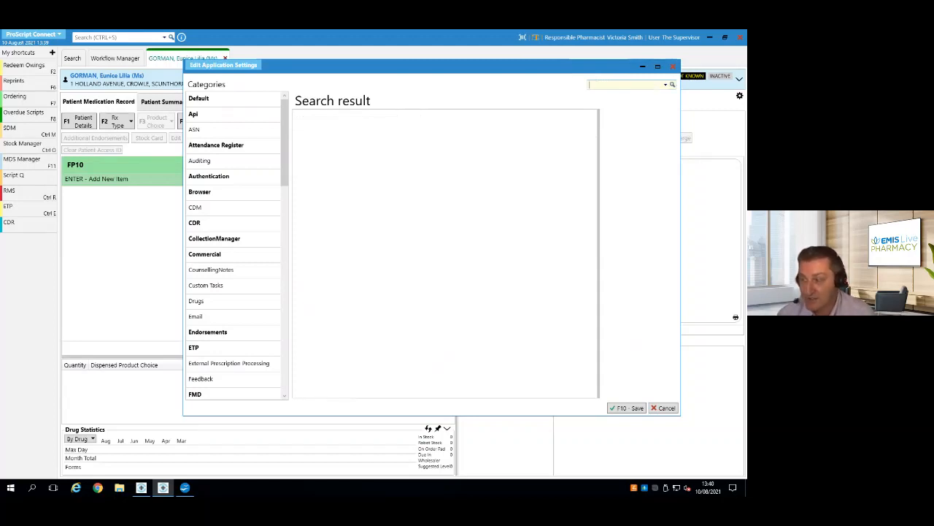
type("bag")
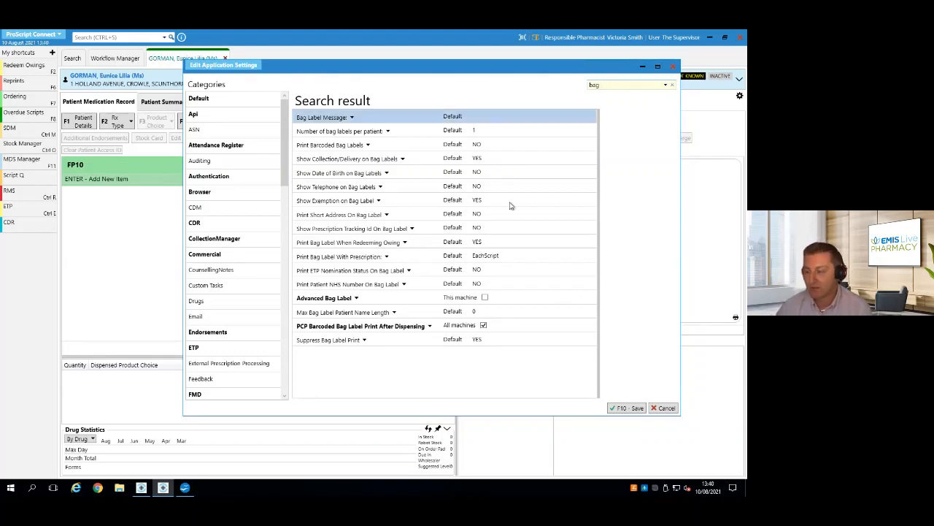
left_click(666, 407)
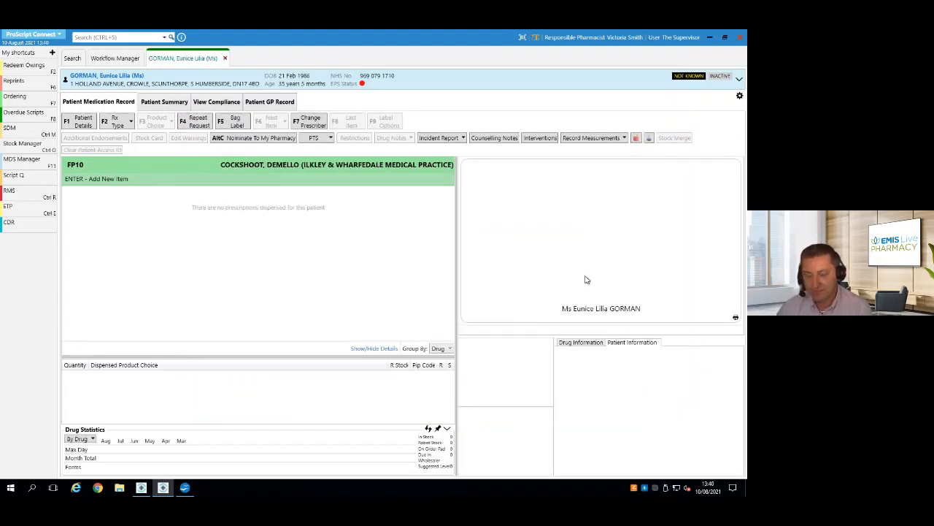